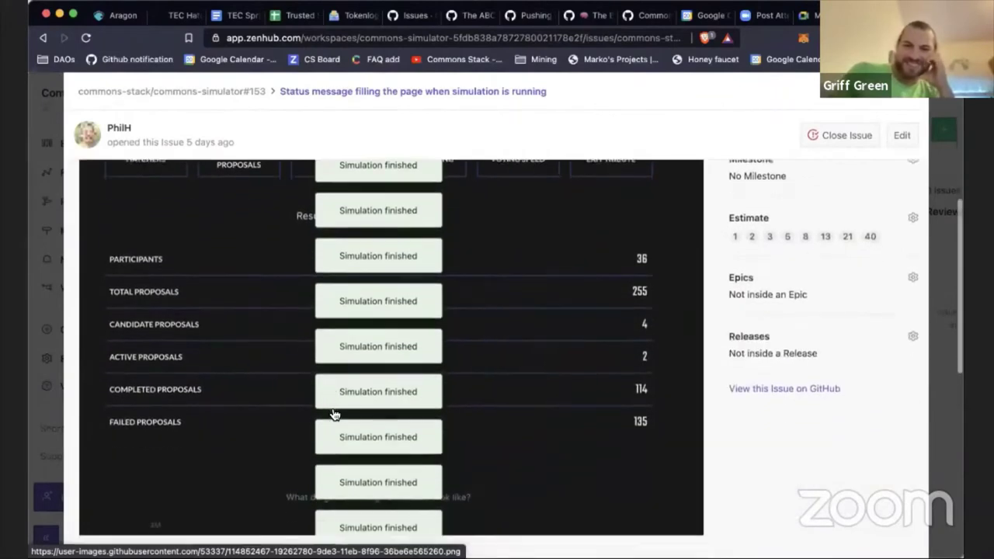
Examine the simulation screenshot and the details of issue #153 about the status message filling the page.
{"action": "scroll", "coordinate": [333, 414], "scroll_direction": "up", "scroll_amount": 5}
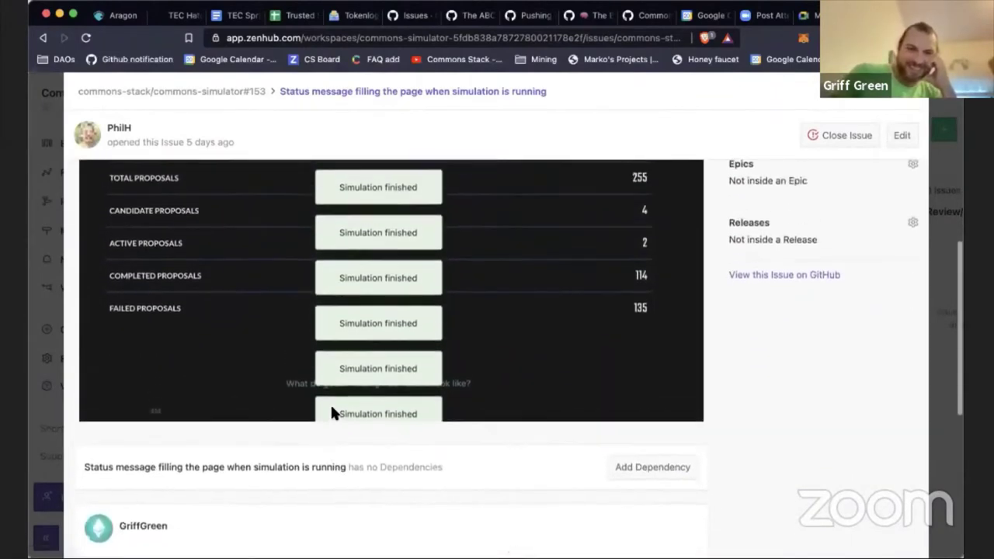
{"action": "scroll", "coordinate": [334, 414], "scroll_direction": "up", "scroll_amount": 2}
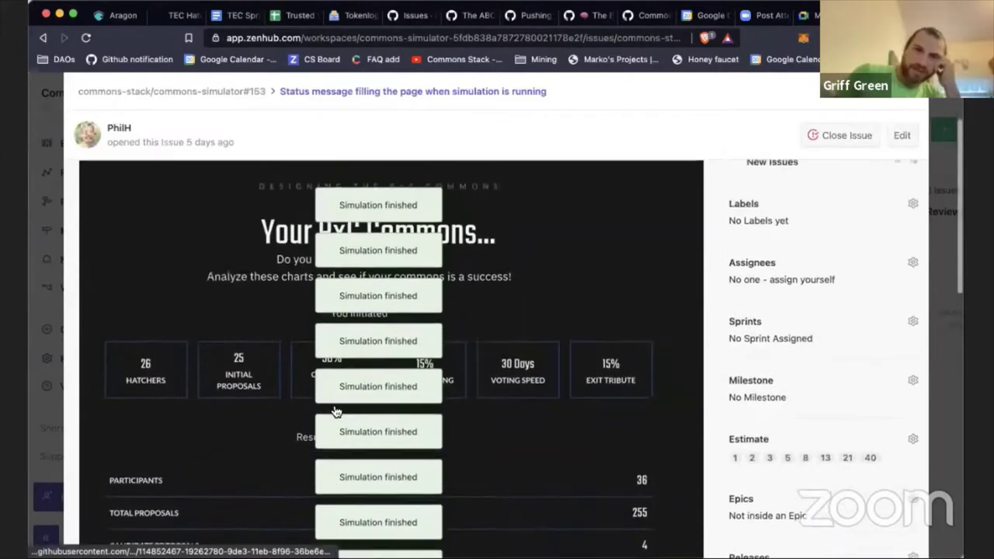
{"action": "scroll", "coordinate": [338, 413], "scroll_direction": "up", "scroll_amount": 2}
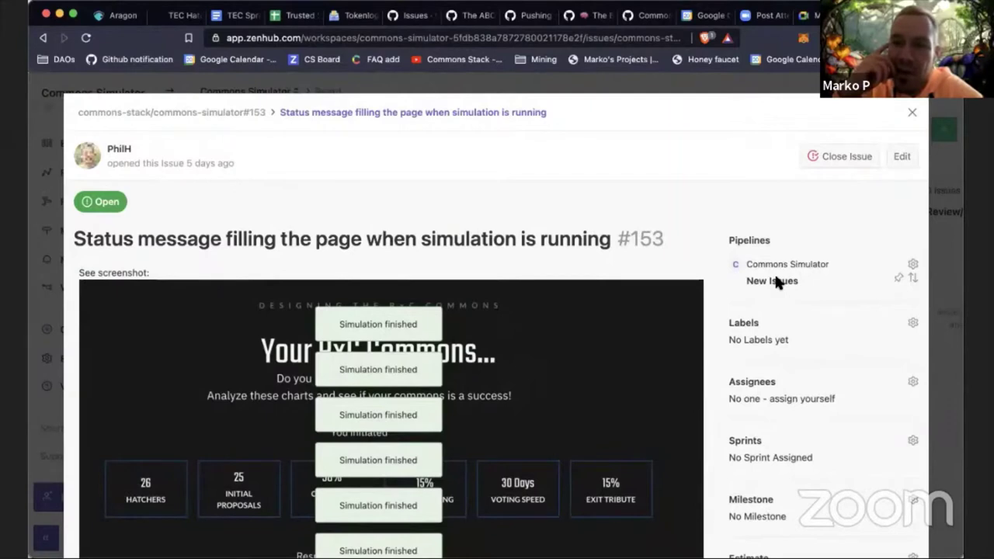
{"action": "scroll", "coordinate": [527, 333], "scroll_direction": "down", "scroll_amount": 2}
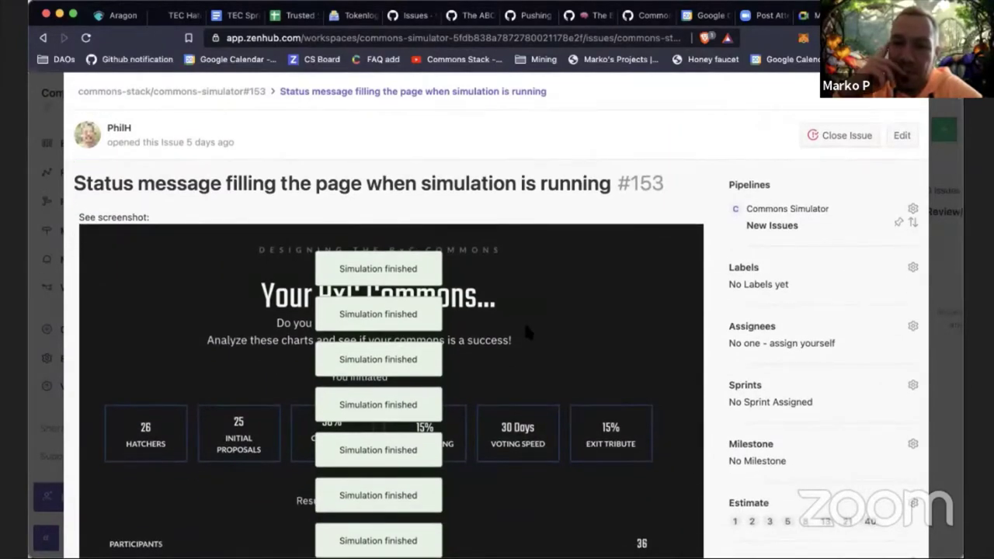
{"action": "scroll", "coordinate": [526, 331], "scroll_direction": "down", "scroll_amount": 5}
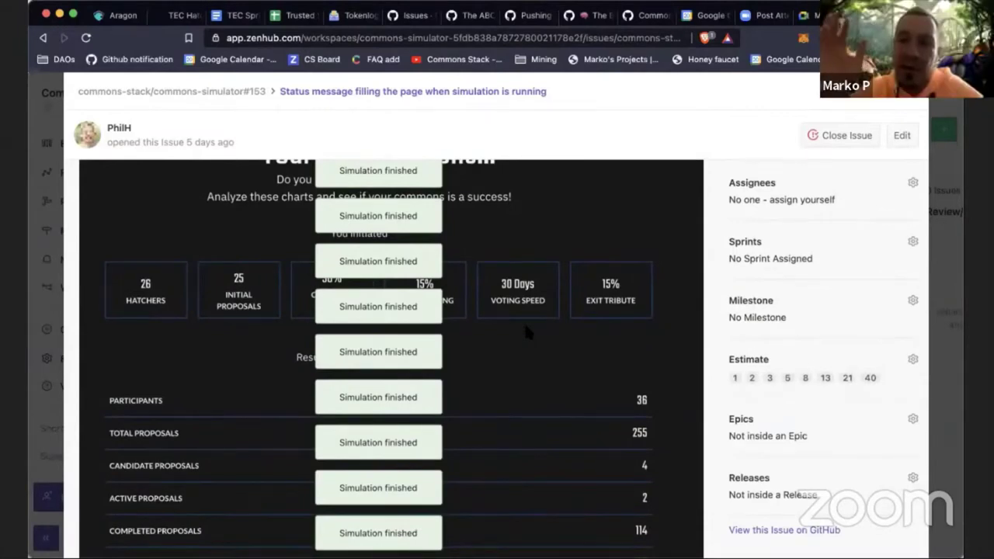
{"action": "scroll", "coordinate": [525, 332], "scroll_direction": "down", "scroll_amount": 3}
{"action": "scroll", "coordinate": [526, 332], "scroll_direction": "down", "scroll_amount": 10}
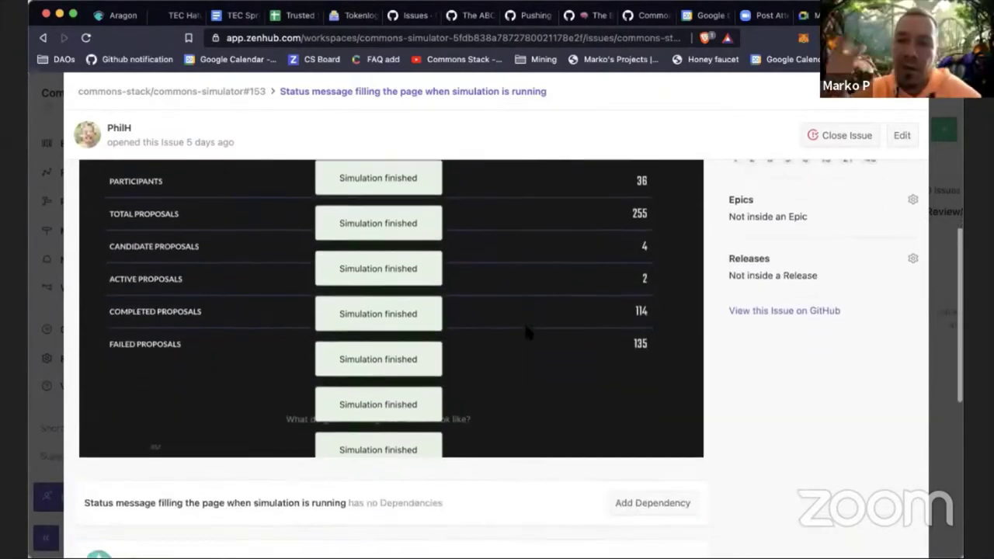
Start a new comment on the issue with an @-mention of the person who opened it.
{"action": "left_click", "coordinate": [497, 402]}
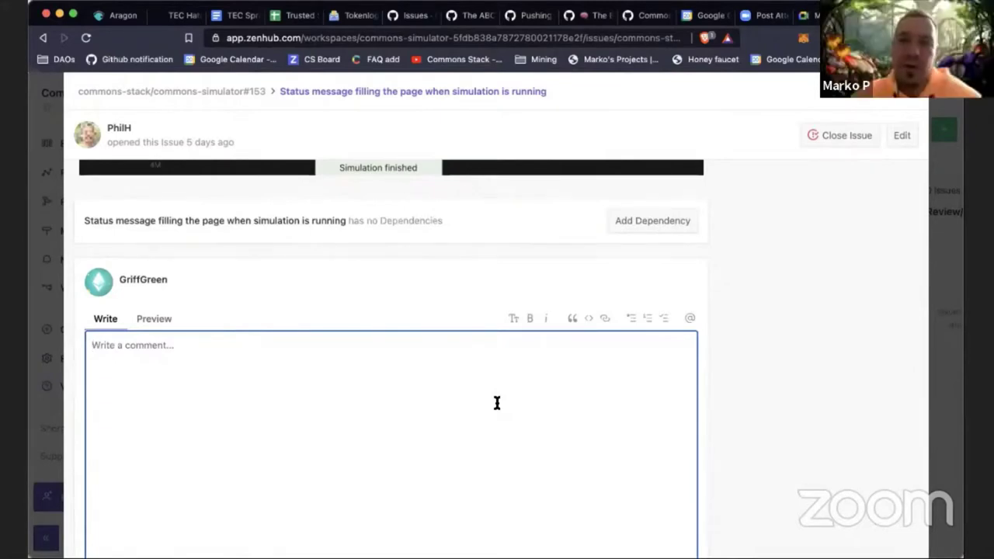
{"action": "type", "text": "@phi"}
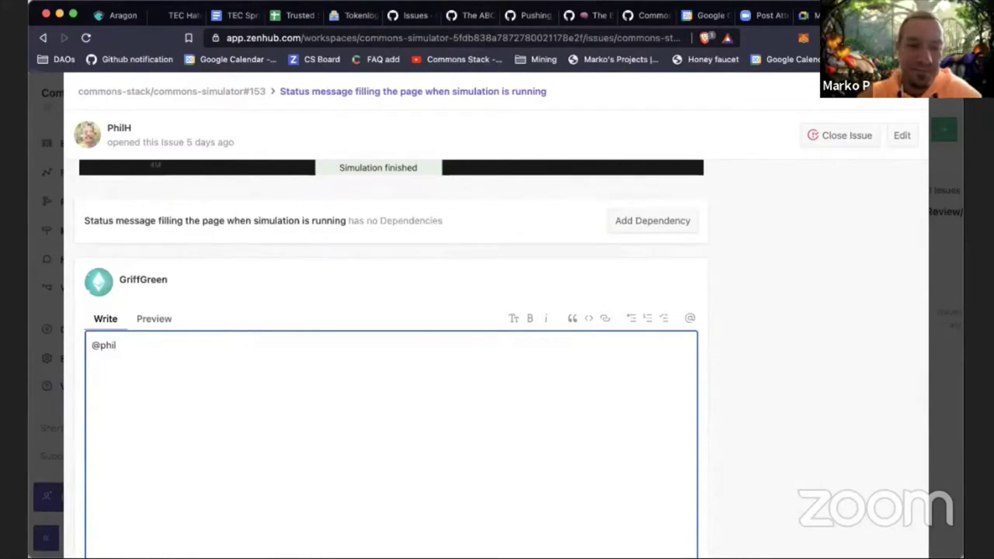
{"action": "type", "text": "l"}
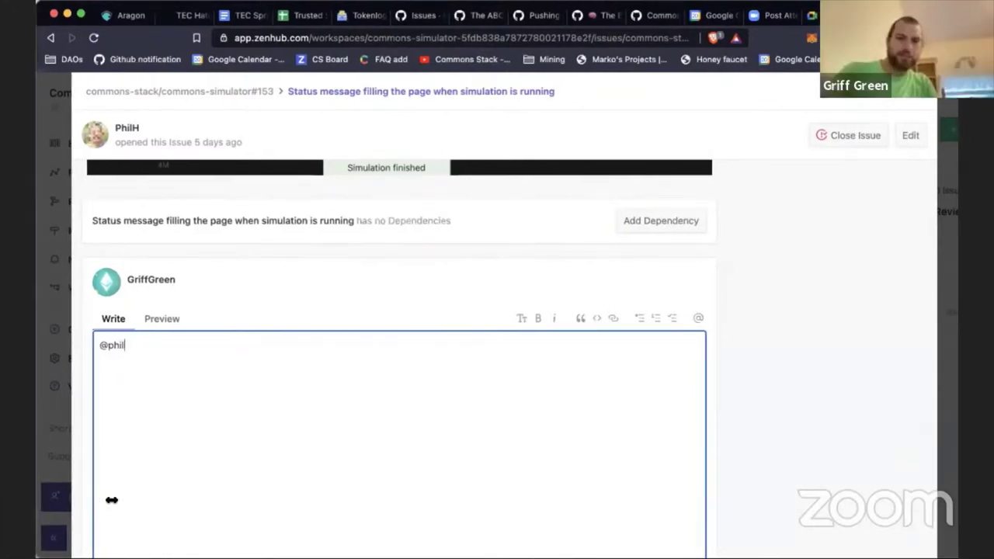
{"action": "scroll", "coordinate": [189, 390], "scroll_direction": "down", "scroll_amount": 2}
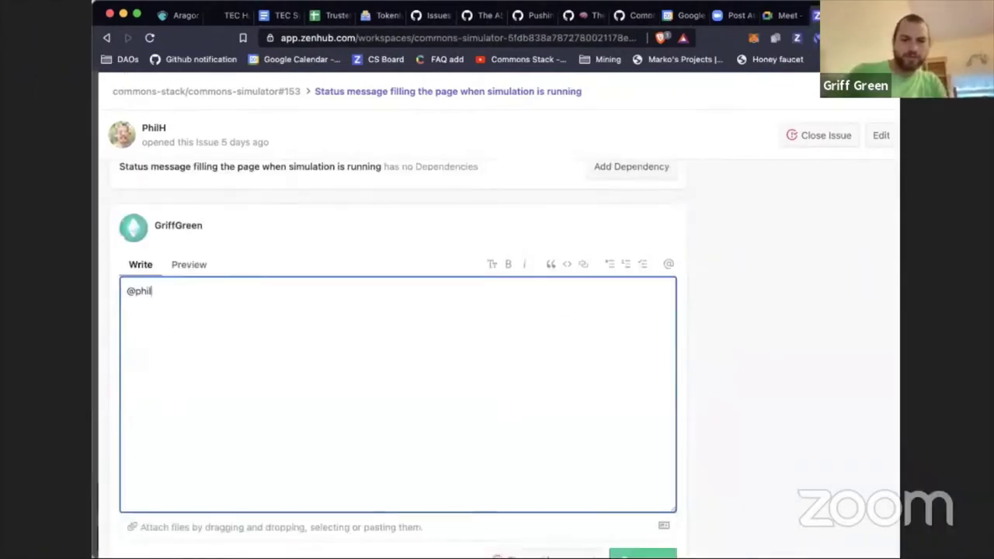
{"action": "type", "text": "h"}
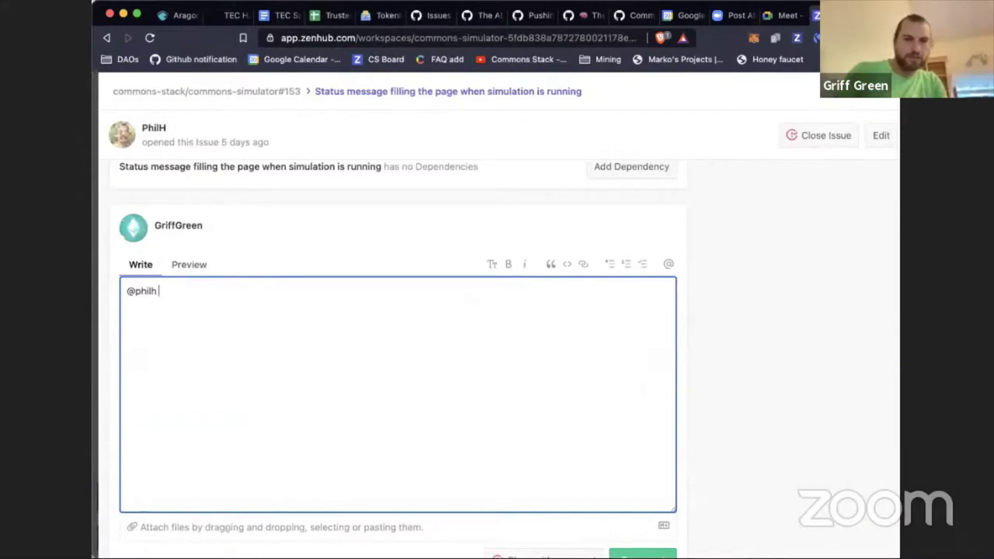
{"action": "scroll", "coordinate": [261, 375], "scroll_direction": "up", "scroll_amount": 4}
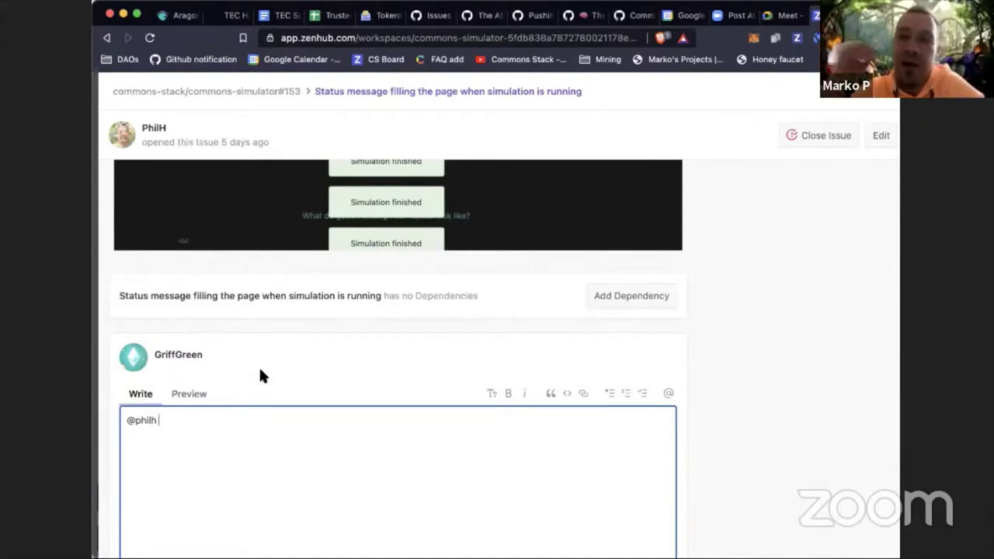
Continue the comment after the mention with the request "can you please provide more feedback".
{"action": "type", "text": "can you p"}
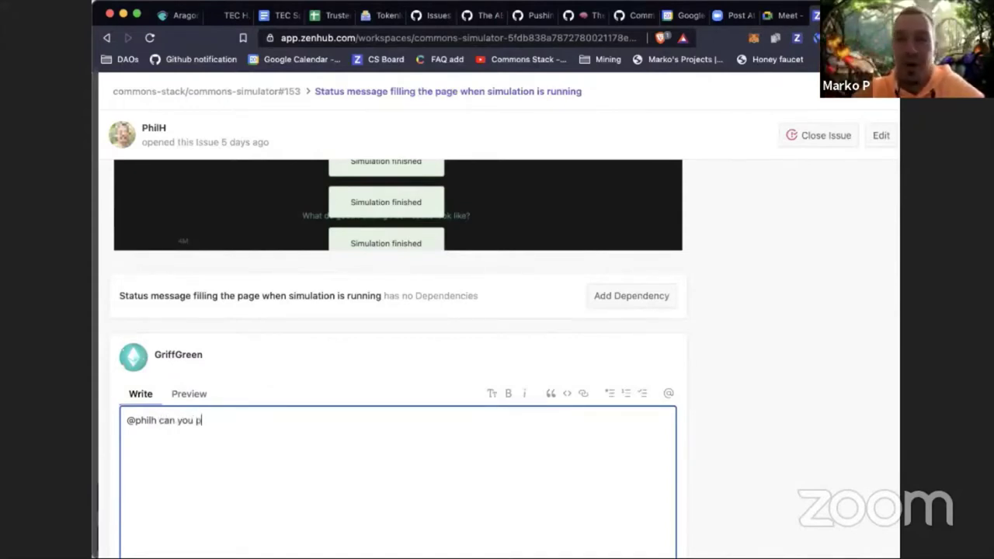
{"action": "type", "text": "lease p"}
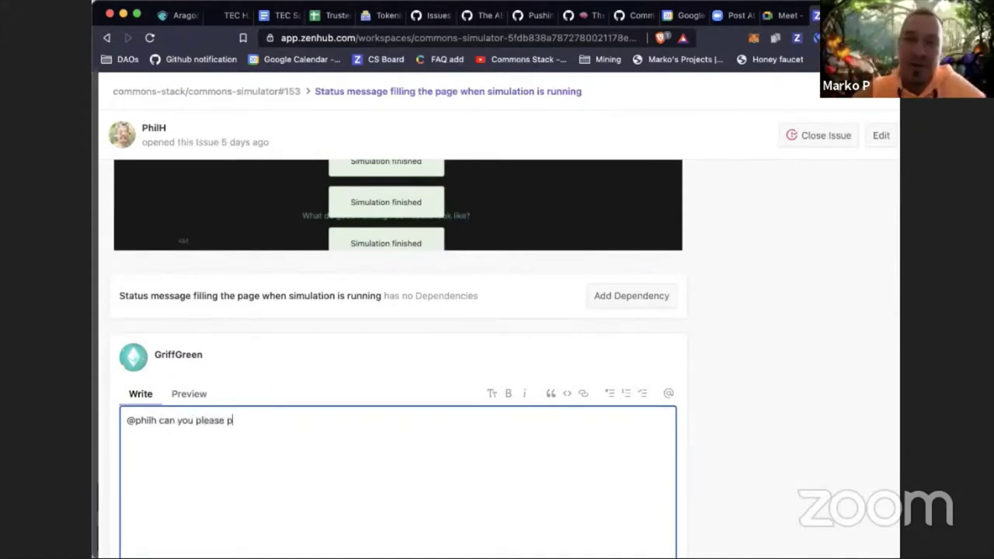
{"action": "type", "text": "rovide more"}
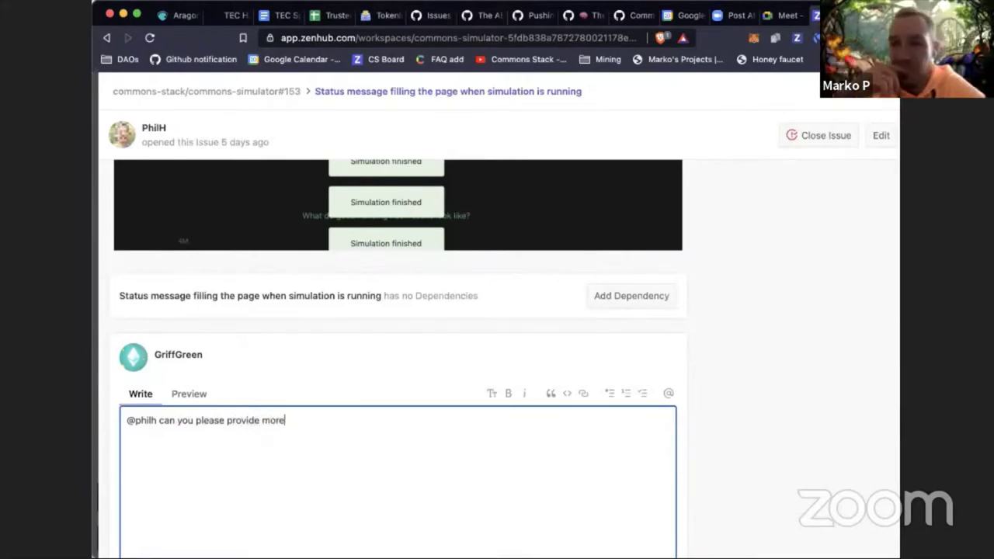
{"action": "type", "text": " feed"}
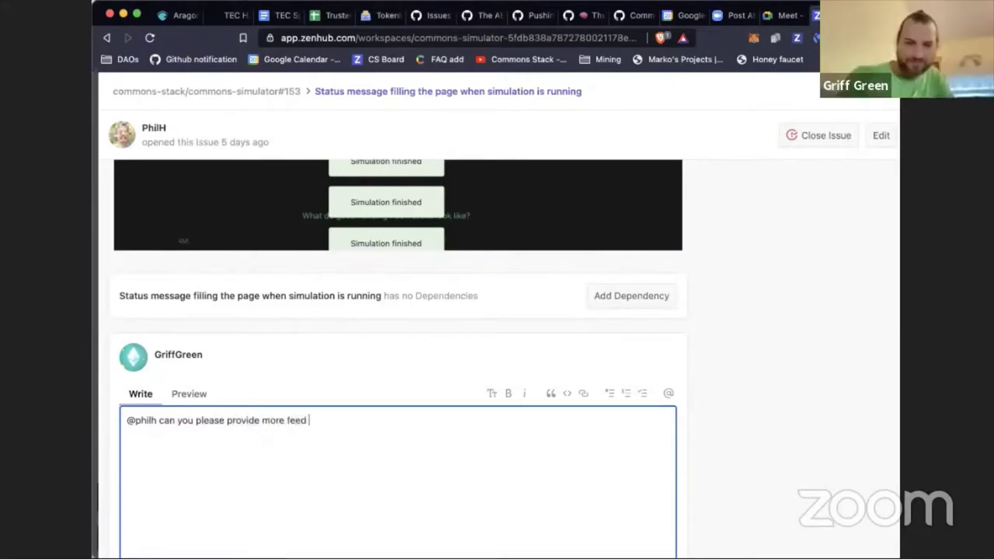
{"action": "type", "text": "back"}
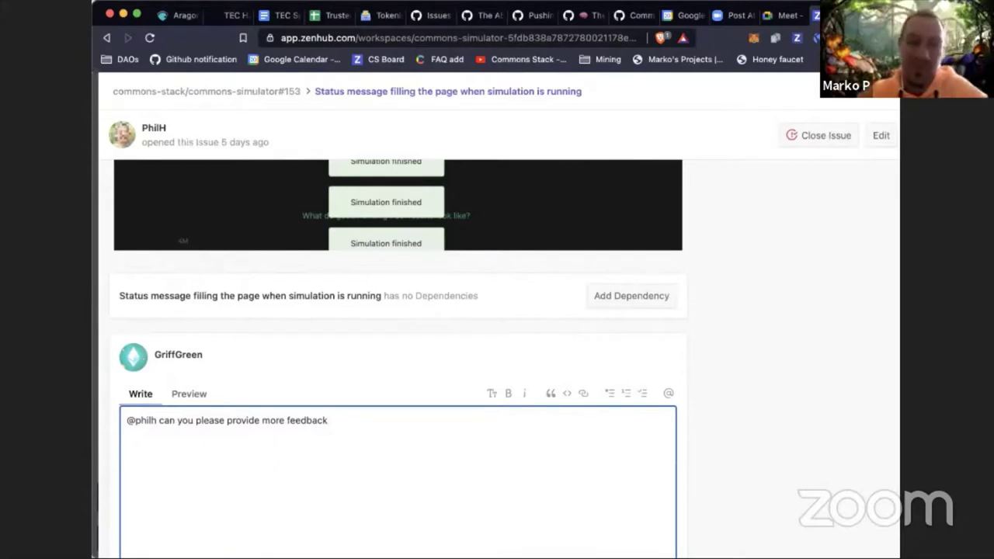
Replace the word "feedback" at the end of the comment with "context...".
{"action": "key", "text": "BackSpace"}
{"action": "key", "text": "BackSpace"}
{"action": "key", "text": "BackSpace"}
{"action": "key", "text": "BackSpace"}
{"action": "key", "text": "BackSpace"}
{"action": "key", "text": "BackSpace"}
{"action": "key", "text": "BackSpace"}
{"action": "key", "text": "BackSpace"}
{"action": "type", "text": "conte"}
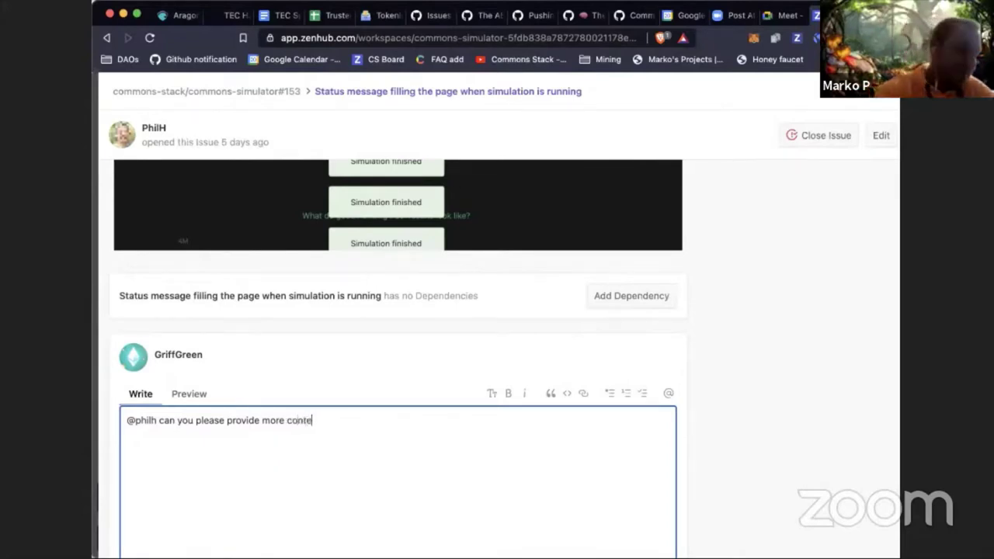
{"action": "type", "text": "xt..."}
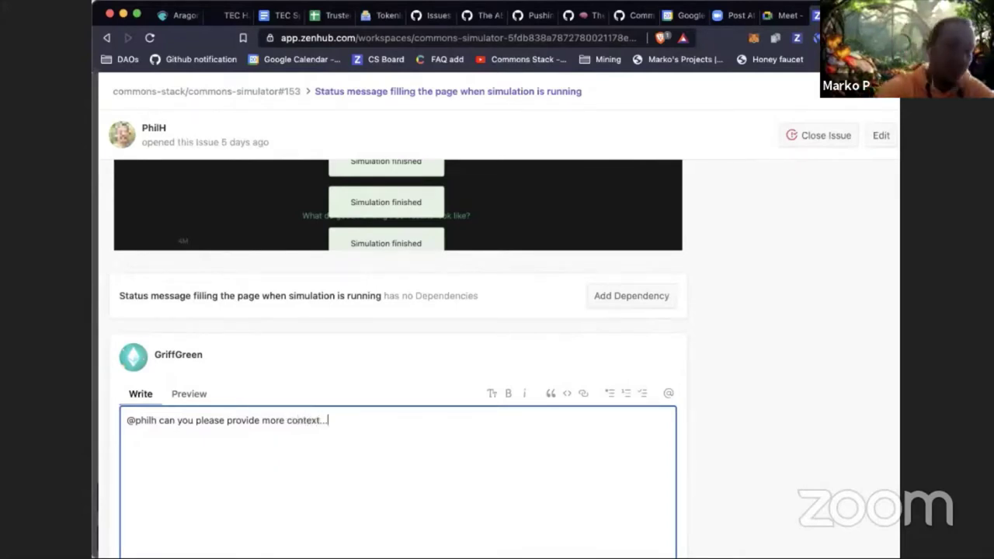
Add the question "what browser were you using, etc..." to the comment.
{"action": "type", "text": " what "}
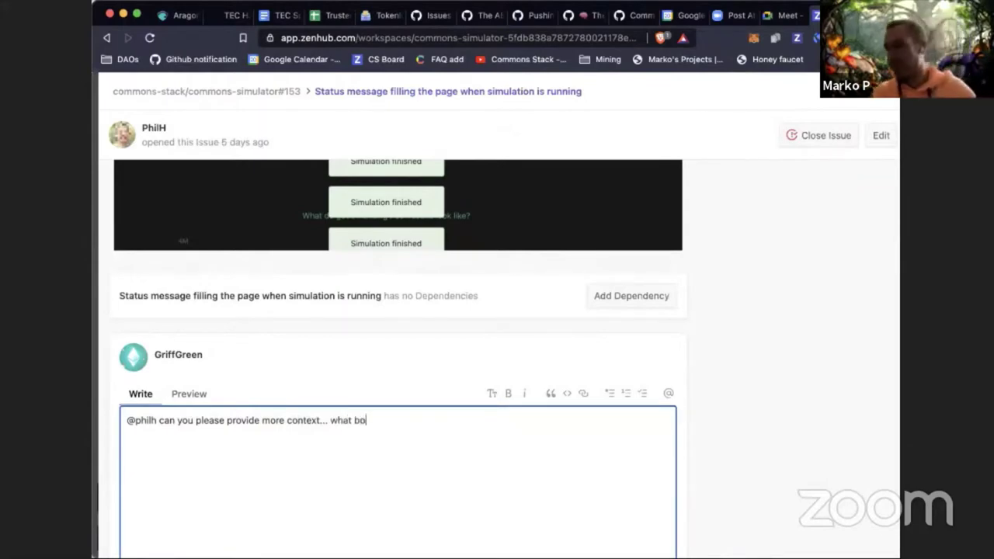
{"action": "type", "text": "browse"}
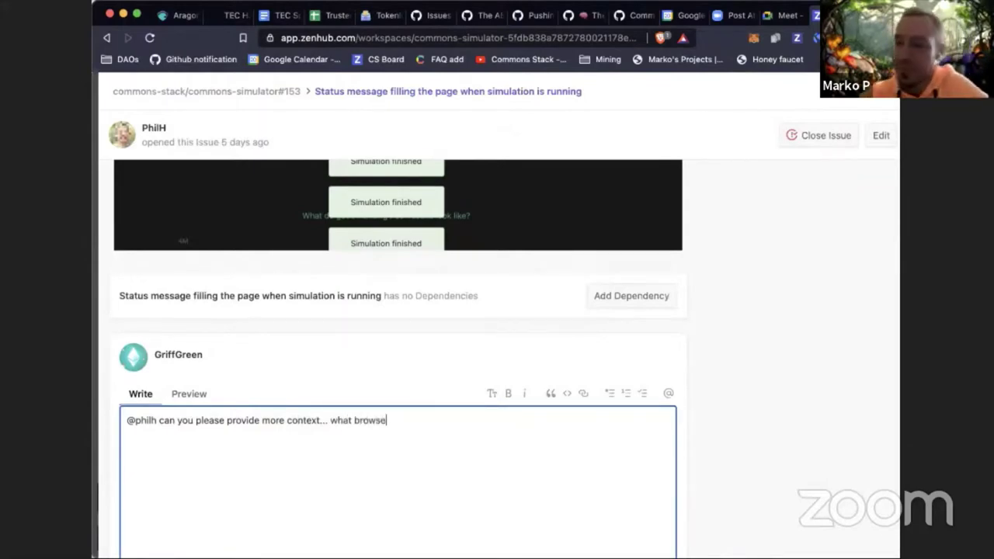
{"action": "type", "text": "r were you u"}
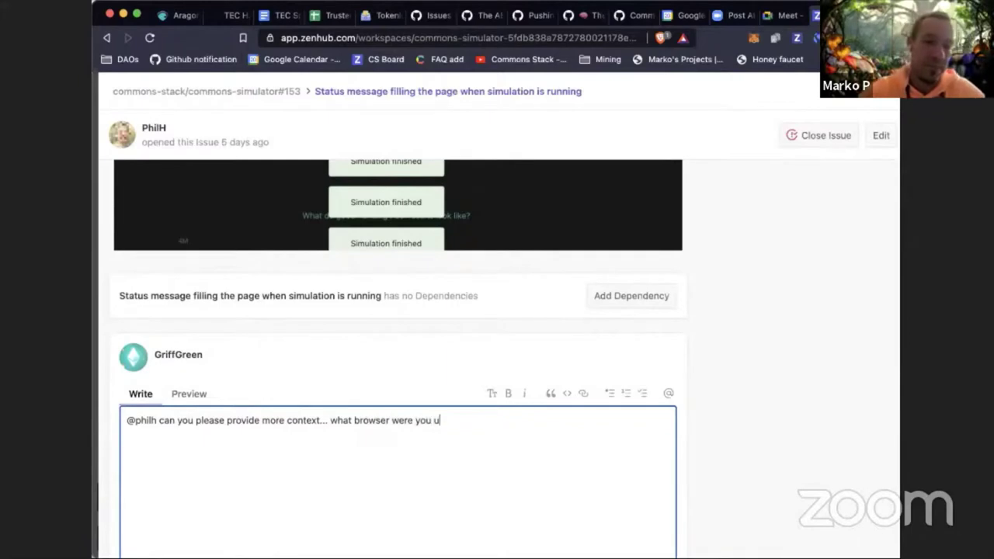
{"action": "type", "text": "sing,"}
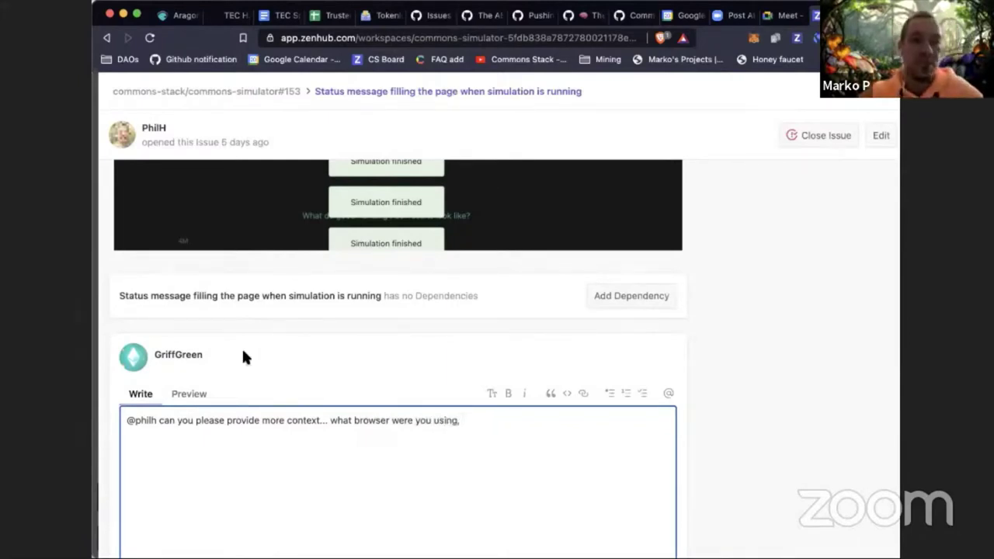
{"action": "type", "text": " etc..."}
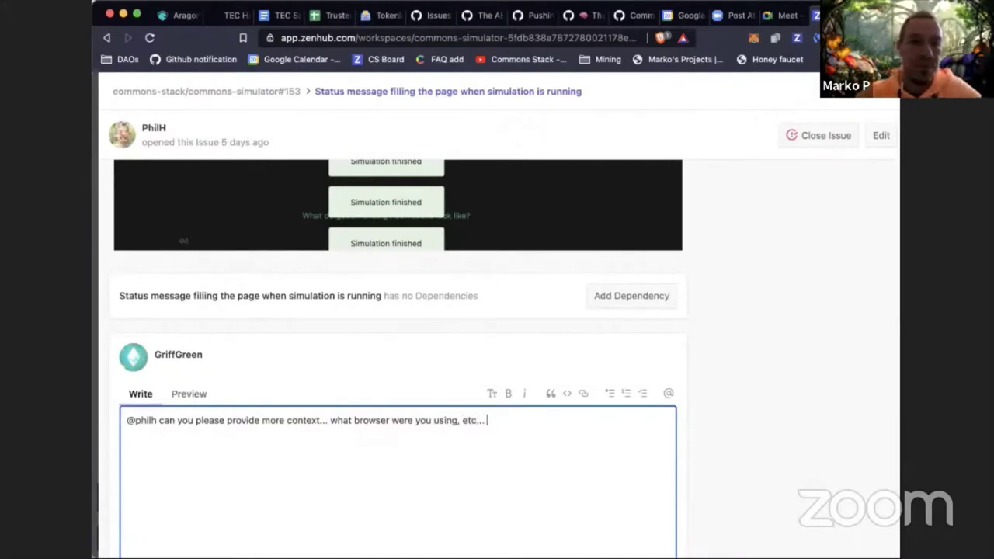
Extend the comment with "do you think there could have been other factors that caused this?".
{"action": "type", "text": " d"}
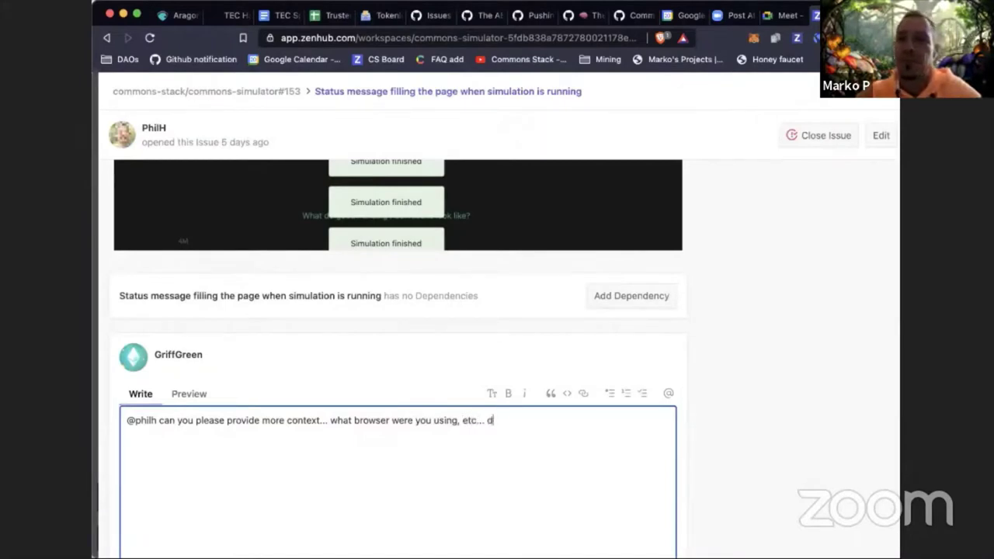
{"action": "type", "text": "o you think ther"}
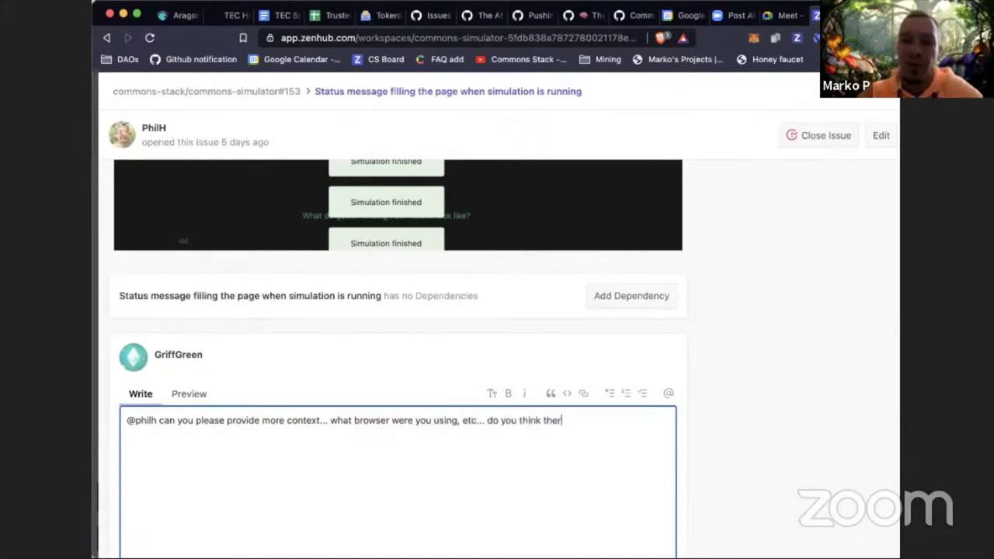
{"action": "type", "text": "e could have bee"}
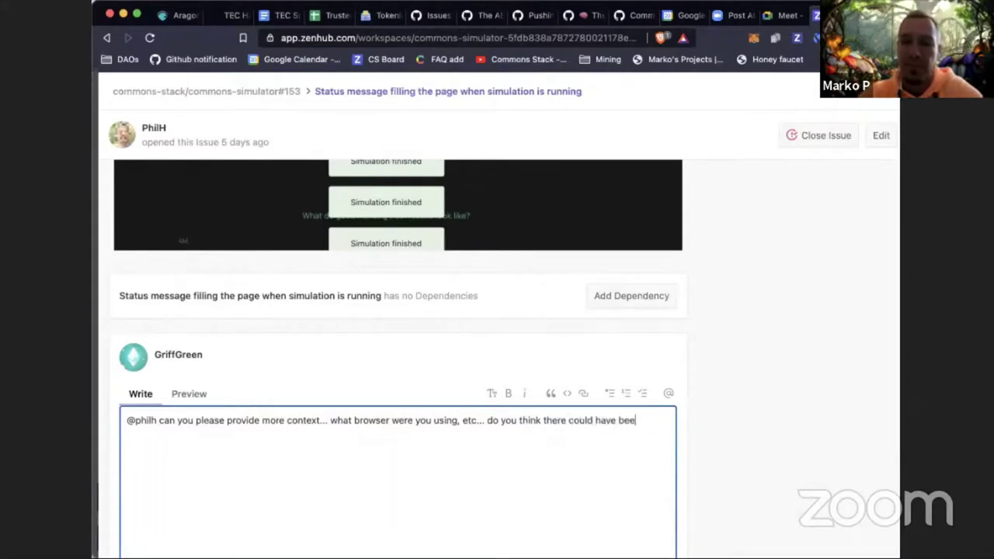
{"action": "type", "text": "n other factor"}
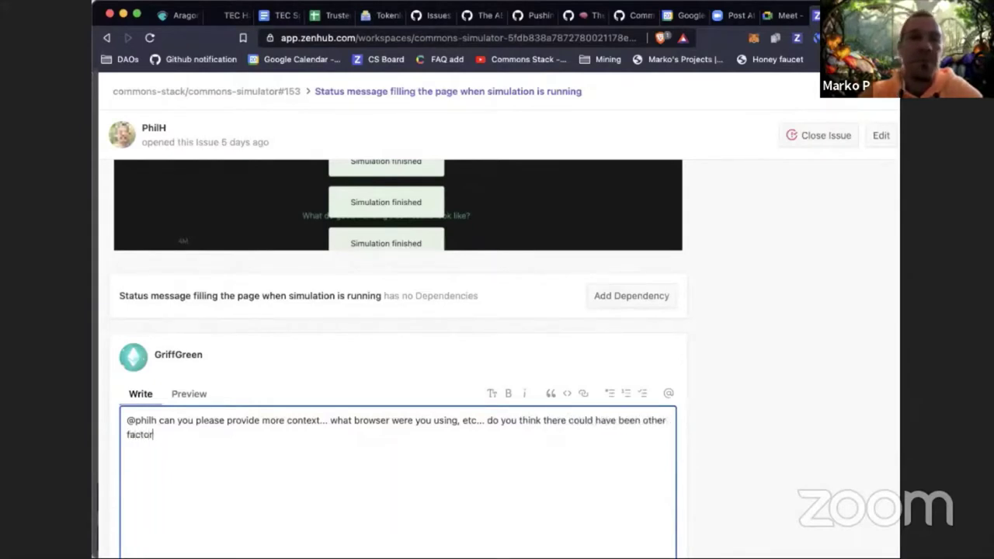
{"action": "type", "text": "s that caused"}
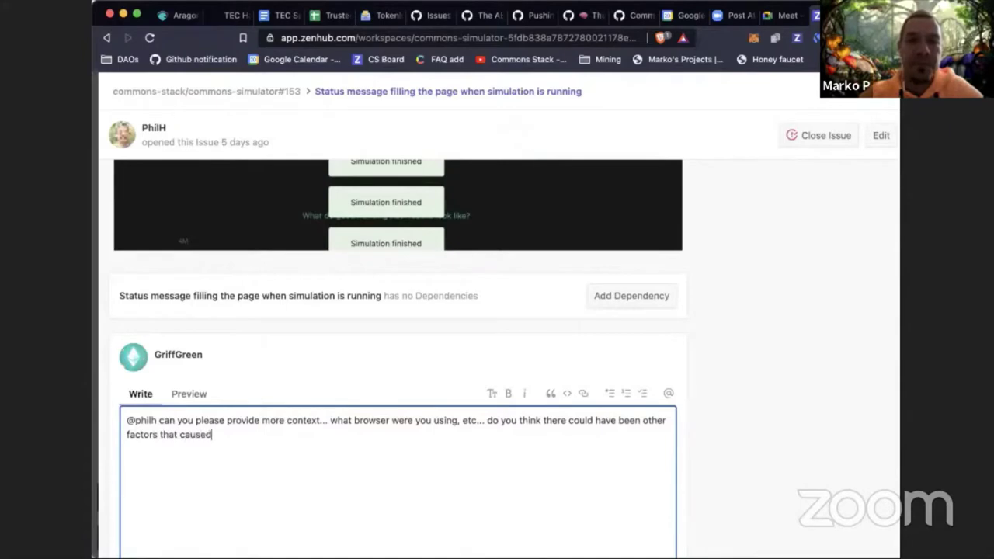
{"action": "type", "text": " this? "}
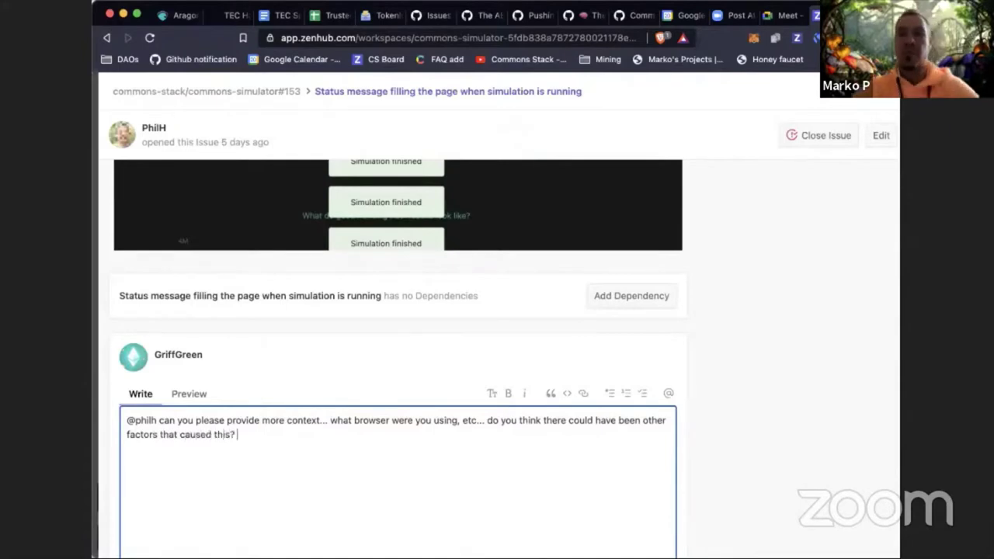
Add the possible causes "Poor internet connection, too many tabs, etc..." to the end of the comment.
{"action": "type", "text": "Poor inter"}
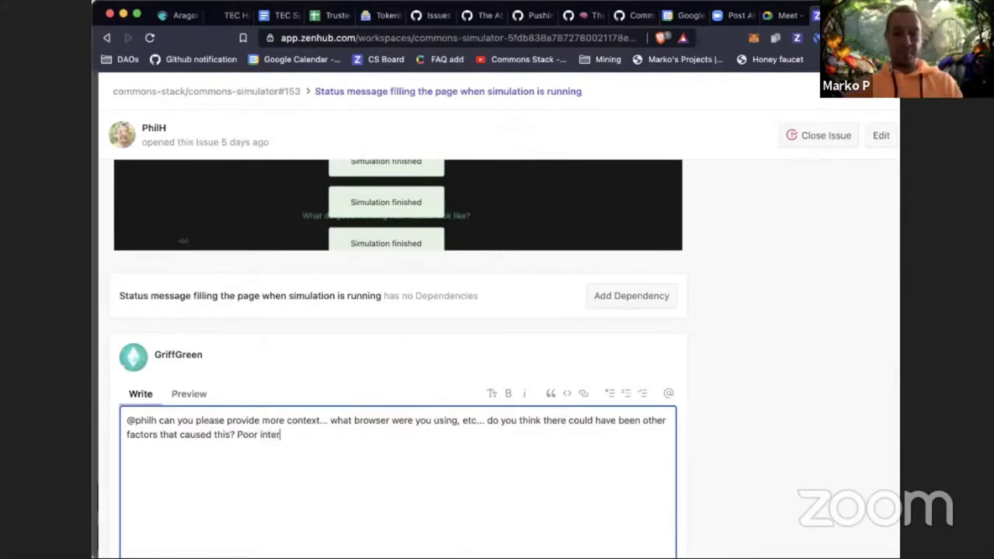
{"action": "type", "text": "net connecti"}
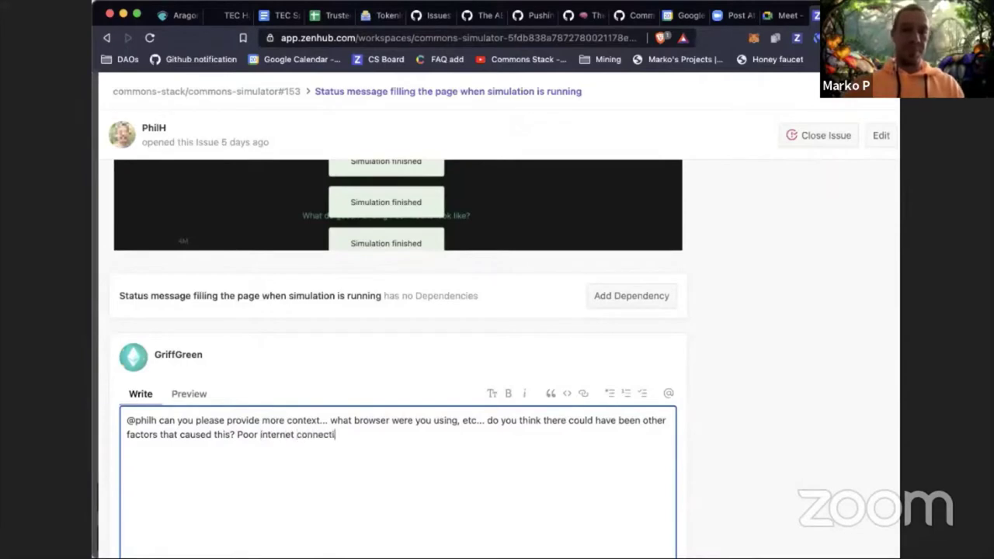
{"action": "type", "text": "on, too man"}
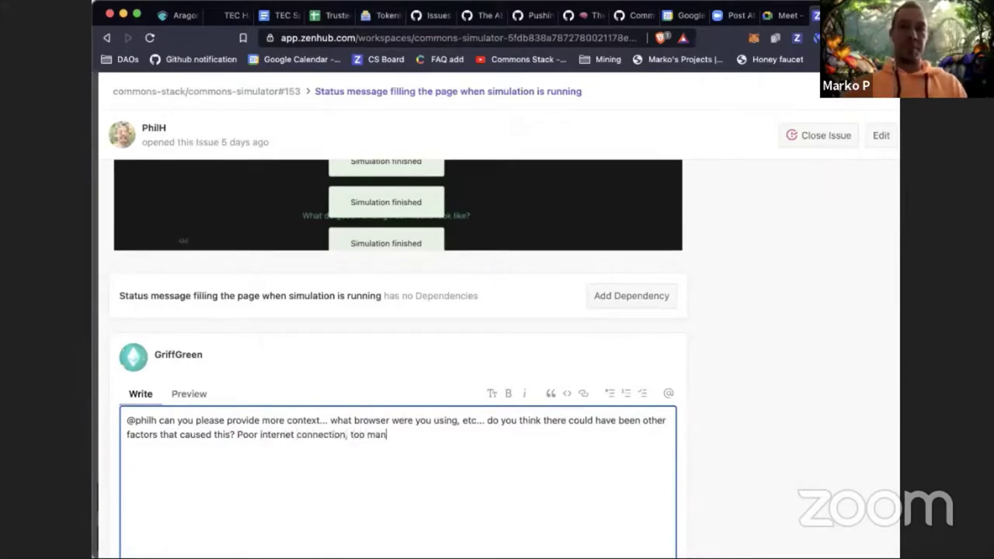
{"action": "type", "text": "y tabs"}
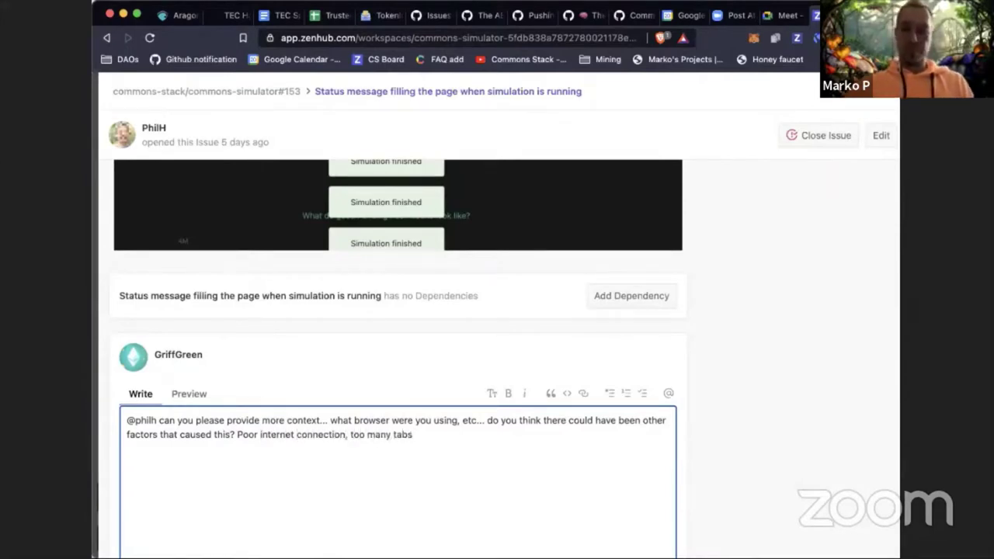
{"action": "type", "text": ", etc..."}
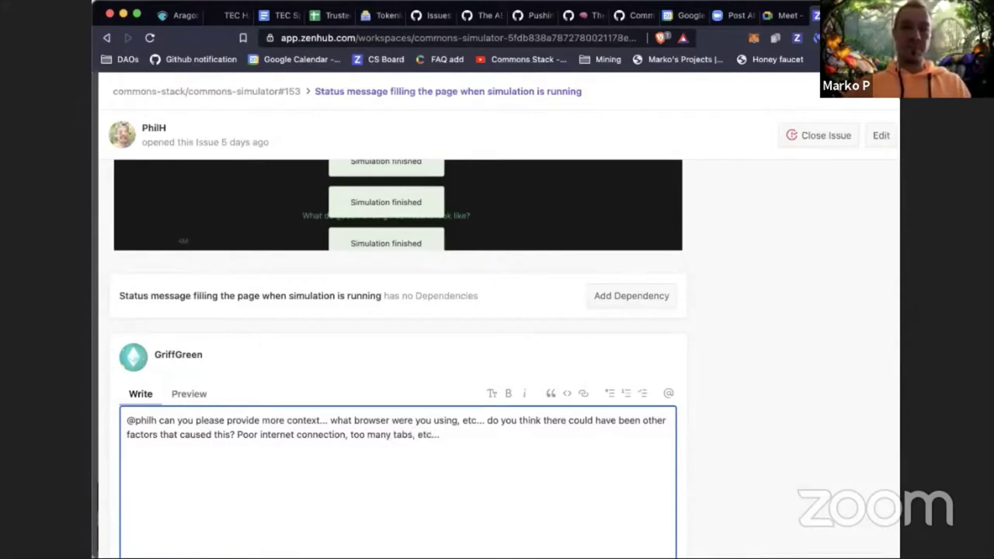
Add a question mark at the end of the comment.
{"action": "left_click", "coordinate": [242, 351]}
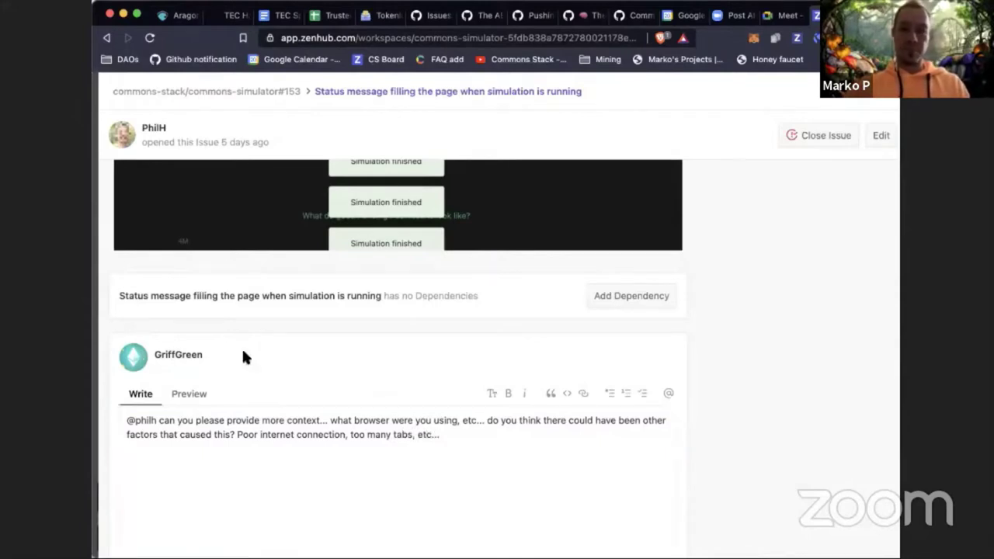
{"action": "left_click", "coordinate": [451, 453]}
{"action": "type", "text": "?"}
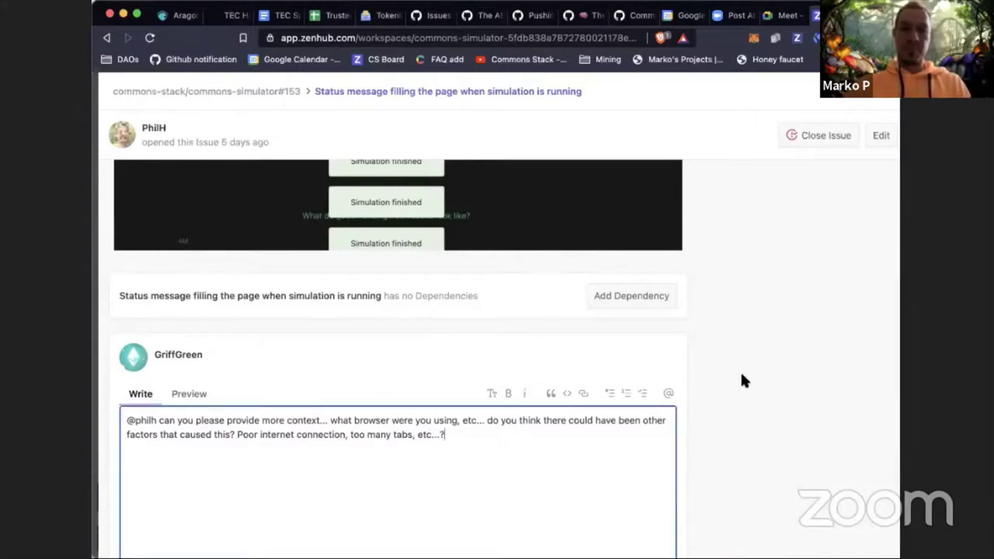
Examine the issue's attached screenshot of the simulation results page covered by repeated "Simulation finished" messages.
{"action": "scroll", "coordinate": [740, 381], "scroll_direction": "up", "scroll_amount": 5}
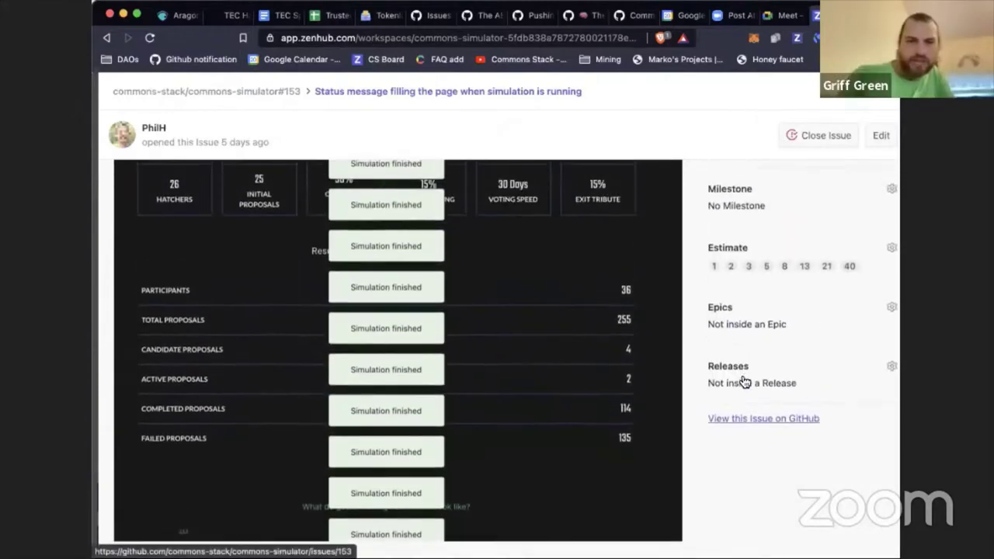
{"action": "scroll", "coordinate": [744, 381], "scroll_direction": "up", "scroll_amount": 4}
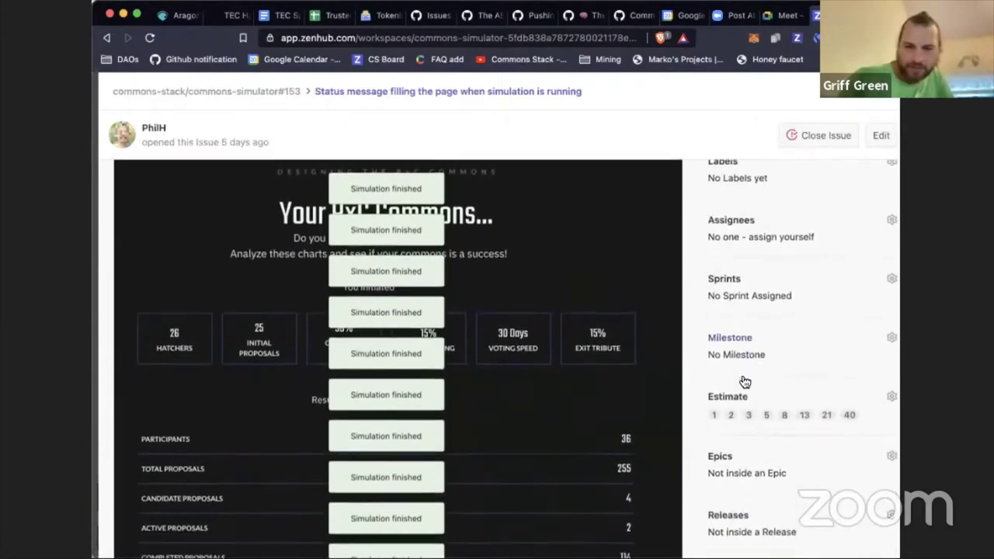
{"action": "scroll", "coordinate": [743, 380], "scroll_direction": "down", "scroll_amount": 4}
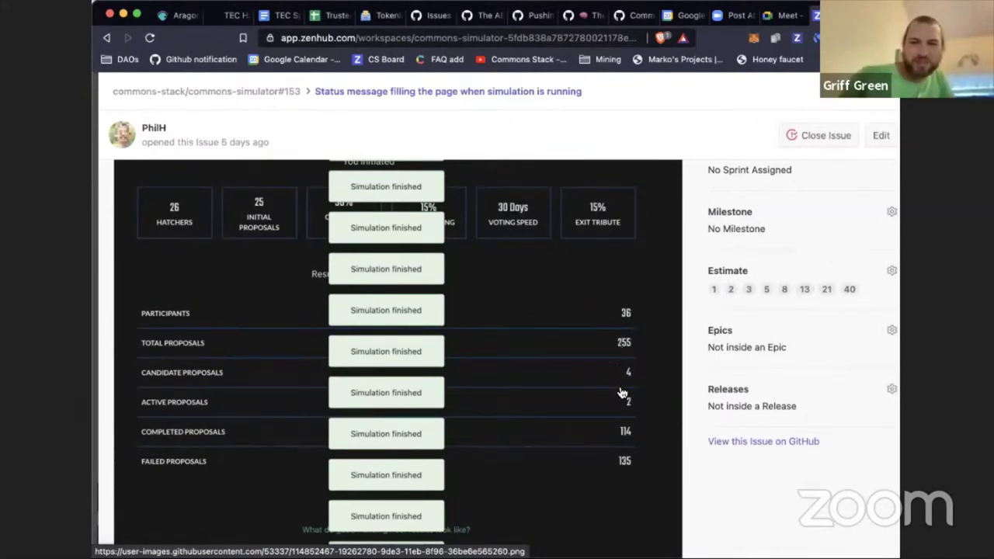
{"action": "scroll", "coordinate": [607, 446], "scroll_direction": "down", "scroll_amount": 1}
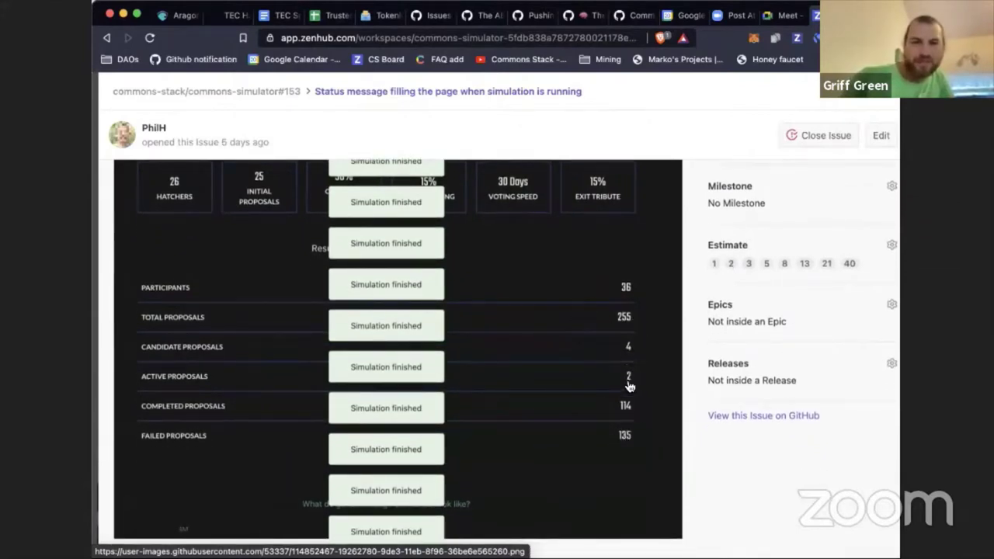
{"action": "scroll", "coordinate": [630, 386], "scroll_direction": "up", "scroll_amount": 2}
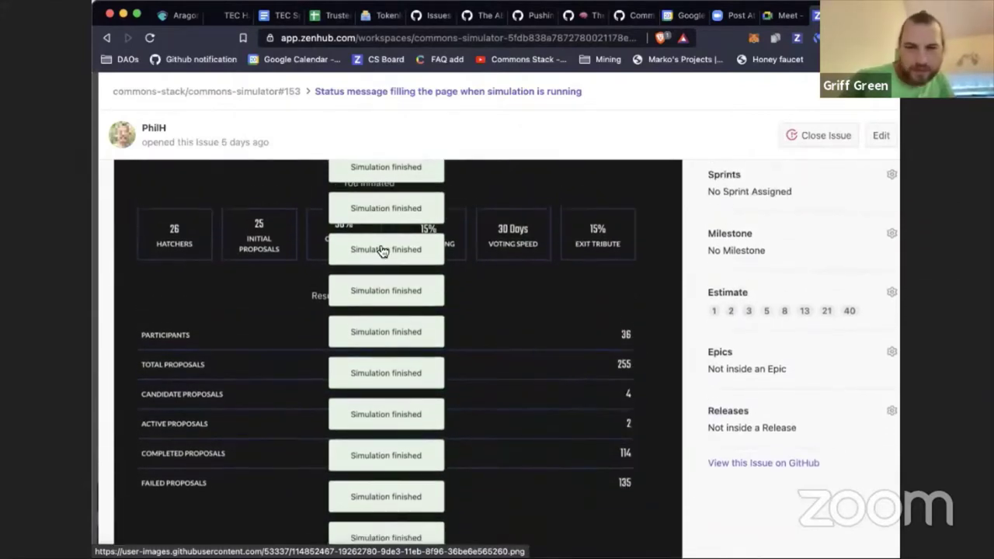
{"action": "scroll", "coordinate": [349, 239], "scroll_direction": "up", "scroll_amount": 3}
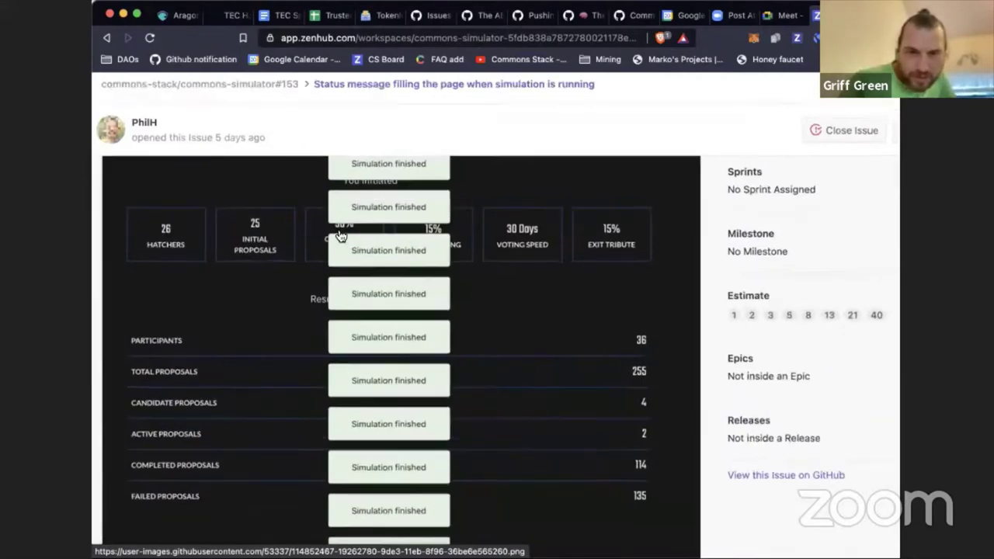
{"action": "scroll", "coordinate": [339, 237], "scroll_direction": "up", "scroll_amount": 3}
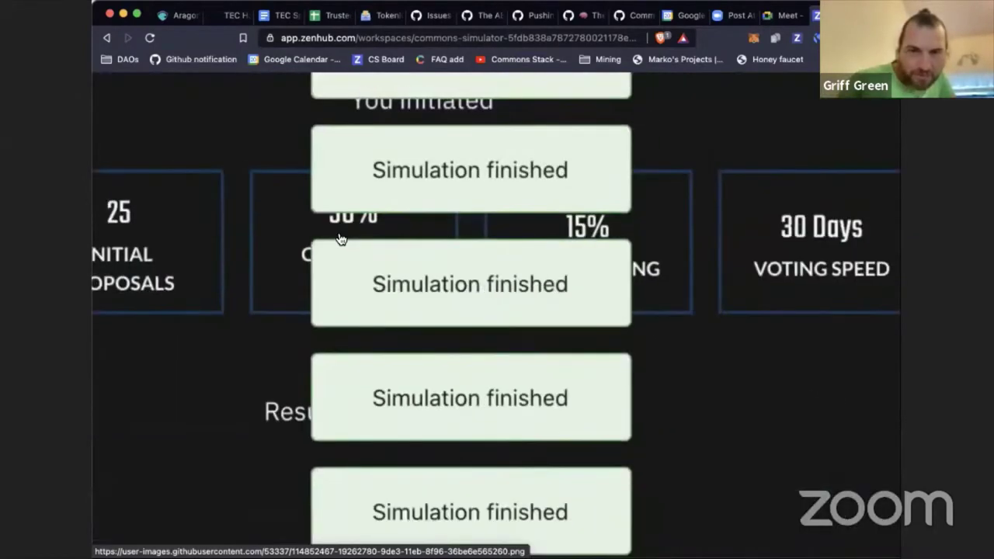
{"action": "scroll", "coordinate": [340, 239], "scroll_direction": "down", "scroll_amount": 3}
{"action": "scroll", "coordinate": [284, 236], "scroll_direction": "down", "scroll_amount": 5}
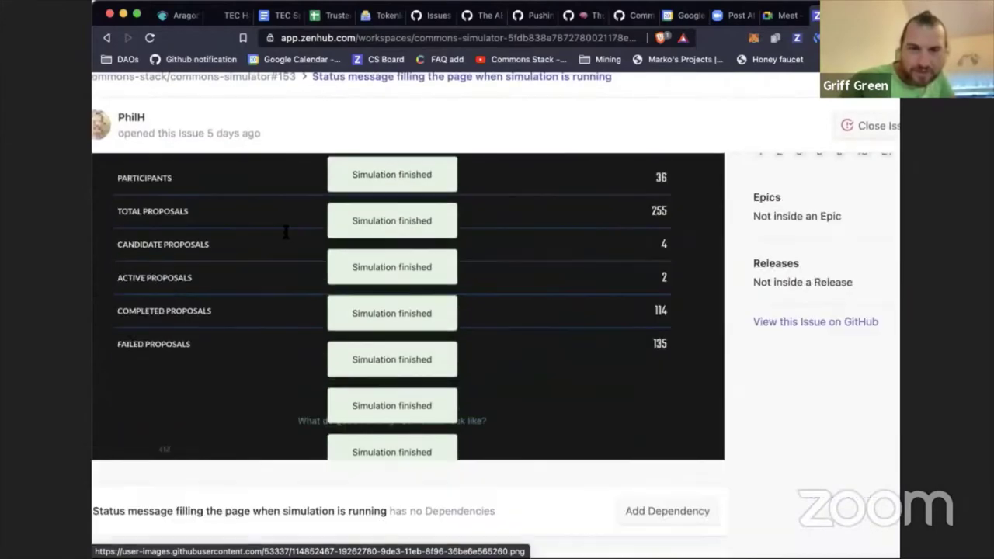
{"action": "scroll", "coordinate": [285, 234], "scroll_direction": "up", "scroll_amount": 5}
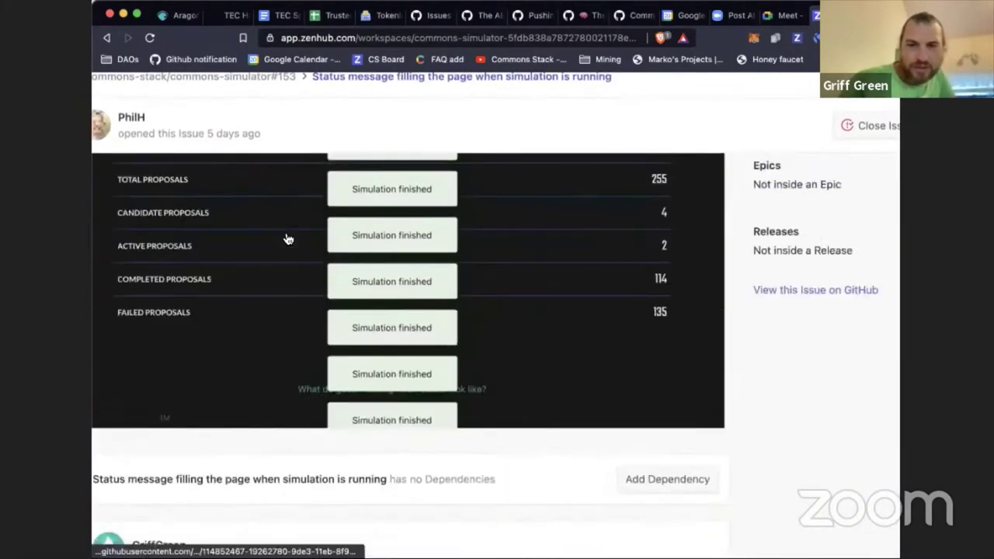
{"action": "scroll", "coordinate": [286, 236], "scroll_direction": "down", "scroll_amount": 5}
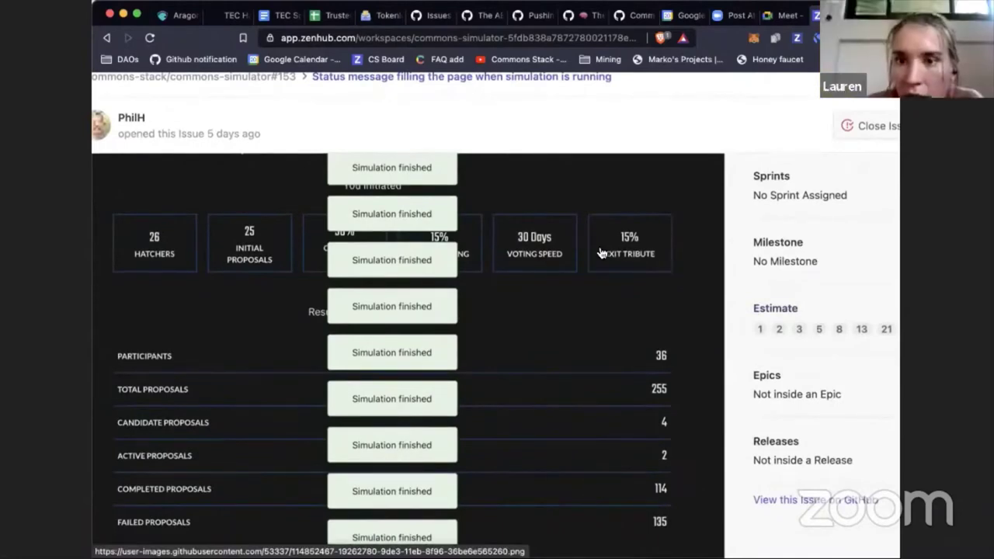
{"action": "scroll", "coordinate": [602, 254], "scroll_direction": "down", "scroll_amount": 1}
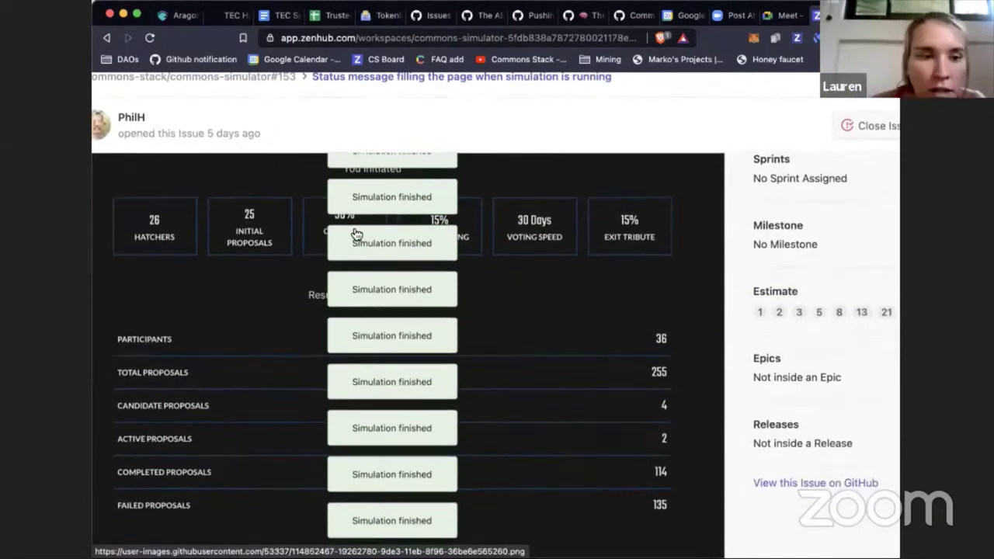
{"action": "scroll", "coordinate": [356, 234], "scroll_direction": "up", "scroll_amount": 2}
{"action": "scroll", "coordinate": [356, 235], "scroll_direction": "down", "scroll_amount": 2}
{"action": "scroll", "coordinate": [619, 354], "scroll_direction": "down", "scroll_amount": 10}
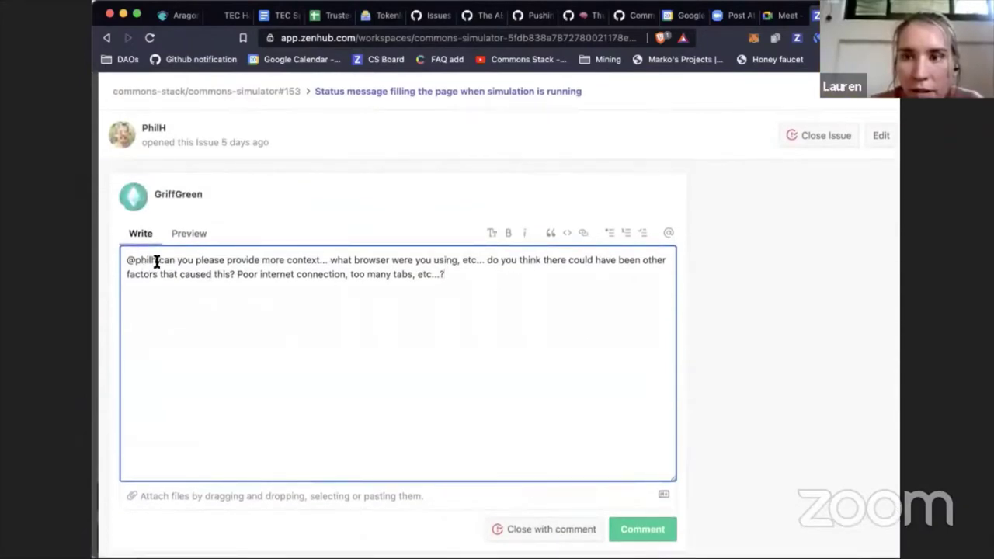
Insert a new first line above the context request in the comment, reading "Great! Thank you".
{"action": "left_click_drag", "start_coordinate": [156, 261], "coordinate": [96, 257]}
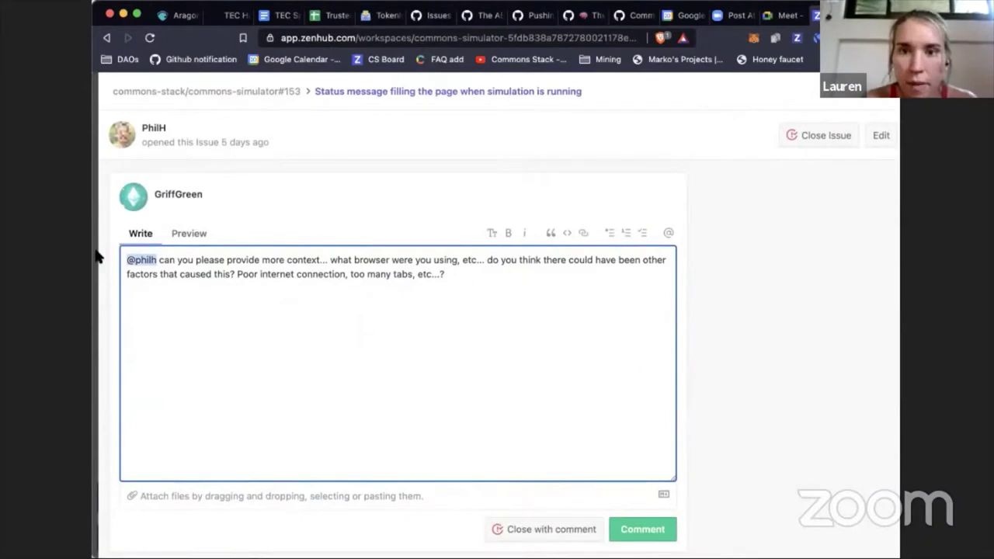
{"action": "key", "text": "Right"}
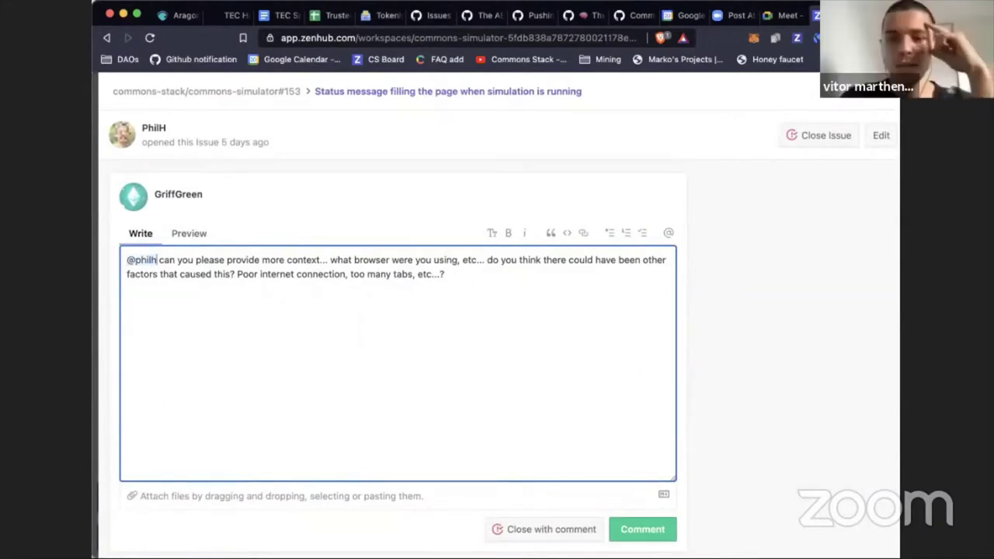
{"action": "key", "text": "Up"}
{"action": "key", "text": "Return"}
{"action": "key", "text": "Up"}
{"action": "type", "text": "Gr"}
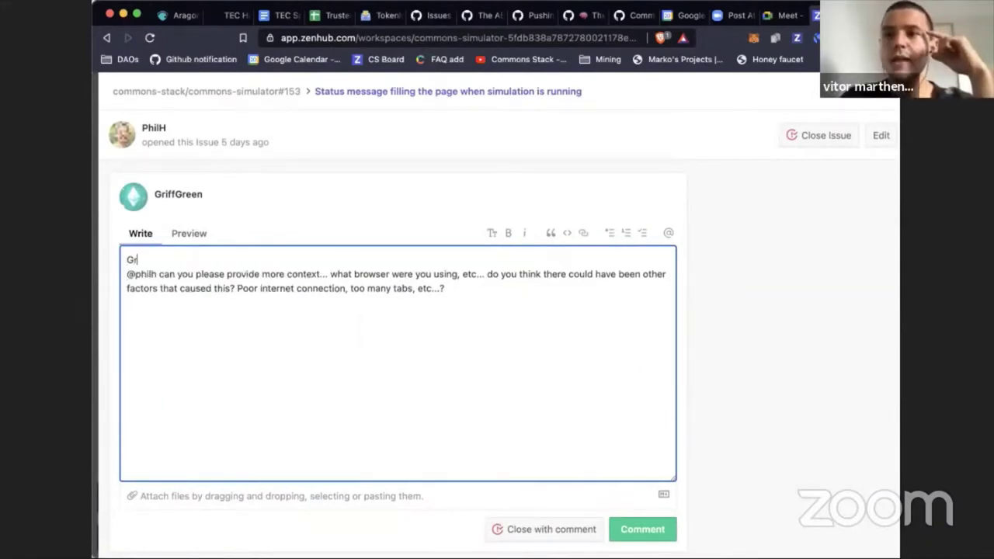
{"action": "type", "text": "eat! "}
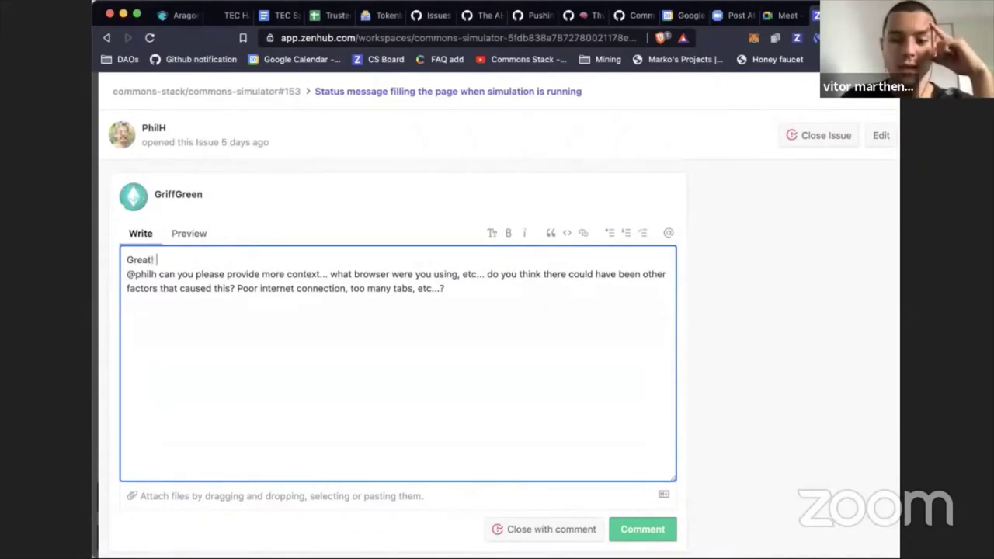
{"action": "type", "text": "Thank you"}
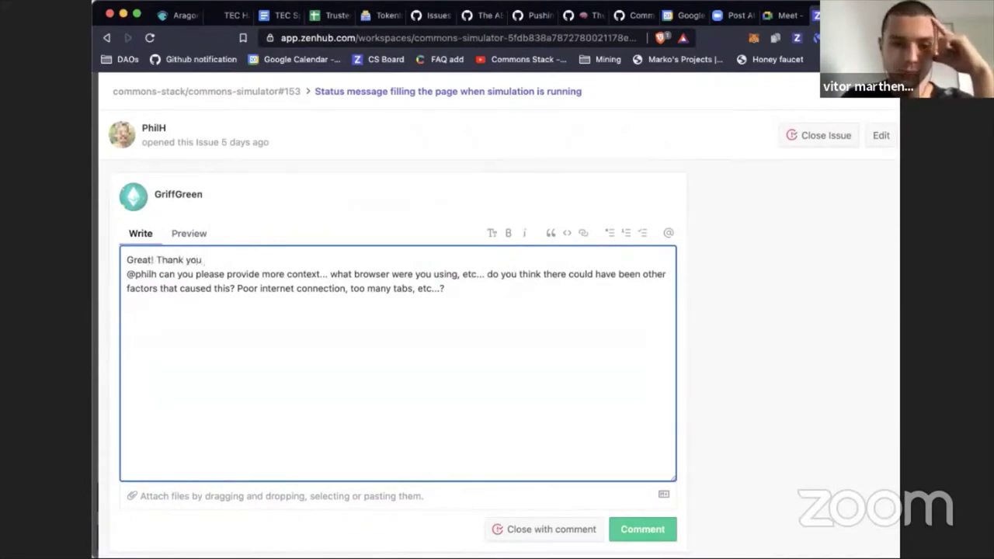
Complete the comment's opening line with "for reporting!!".
{"action": "scroll", "coordinate": [273, 318], "scroll_direction": "up", "scroll_amount": 5}
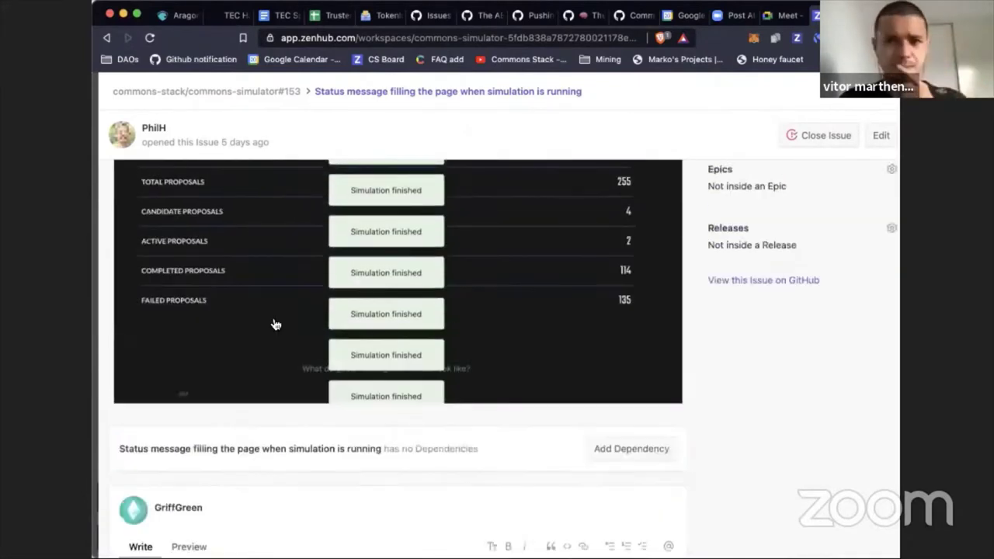
{"action": "scroll", "coordinate": [275, 324], "scroll_direction": "up", "scroll_amount": 4}
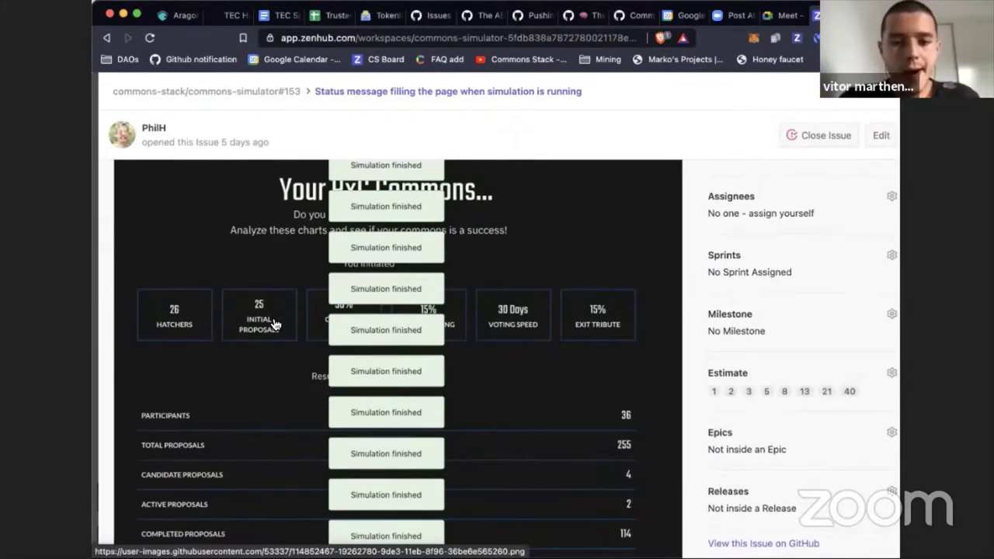
{"action": "left_click", "coordinate": [338, 319]}
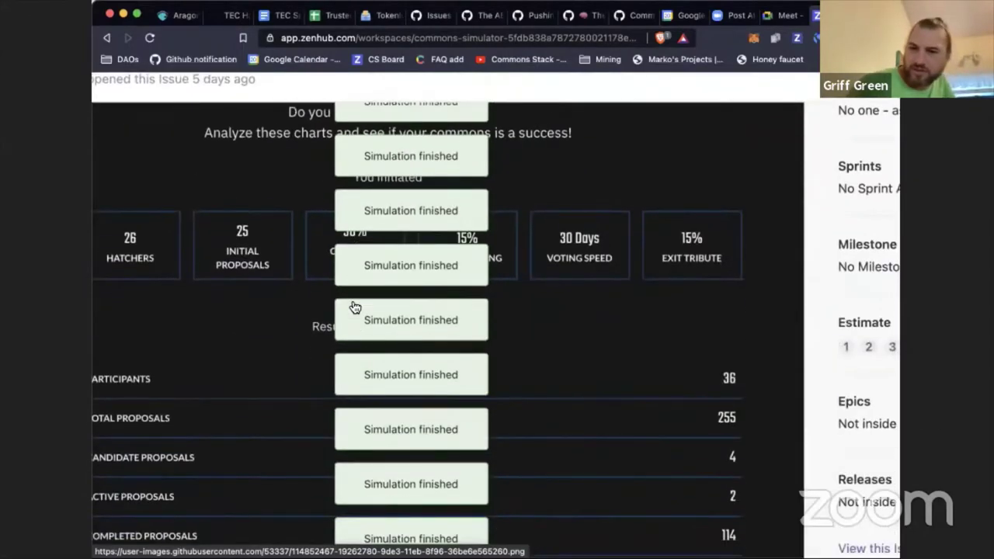
{"action": "scroll", "coordinate": [354, 308], "scroll_direction": "down", "scroll_amount": 2}
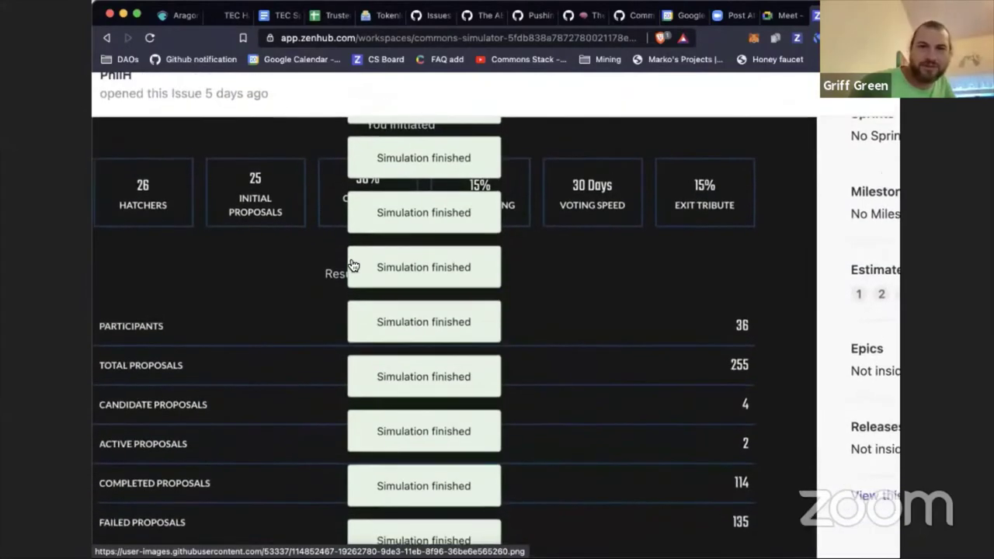
{"action": "scroll", "coordinate": [403, 245], "scroll_direction": "down", "scroll_amount": 6}
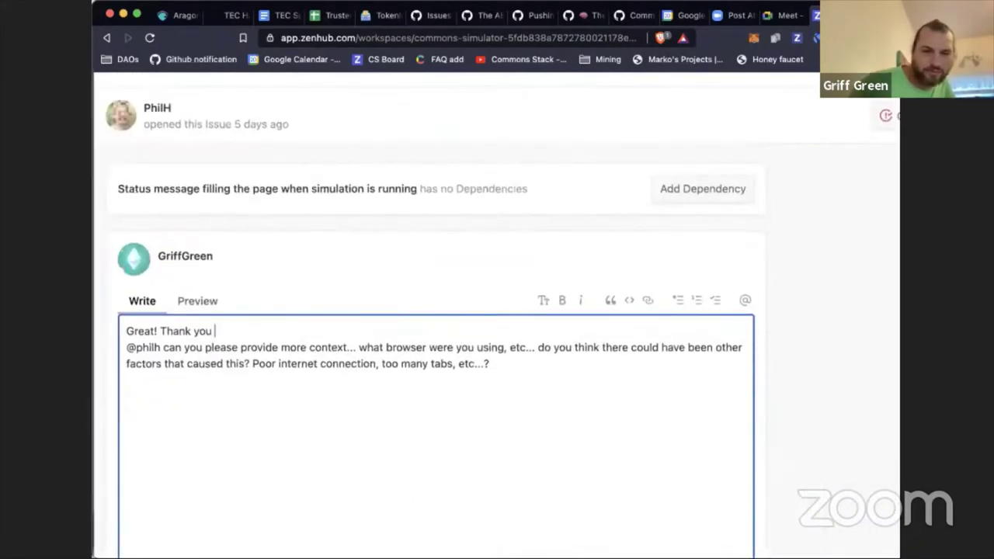
{"action": "type", "text": "for reporti"}
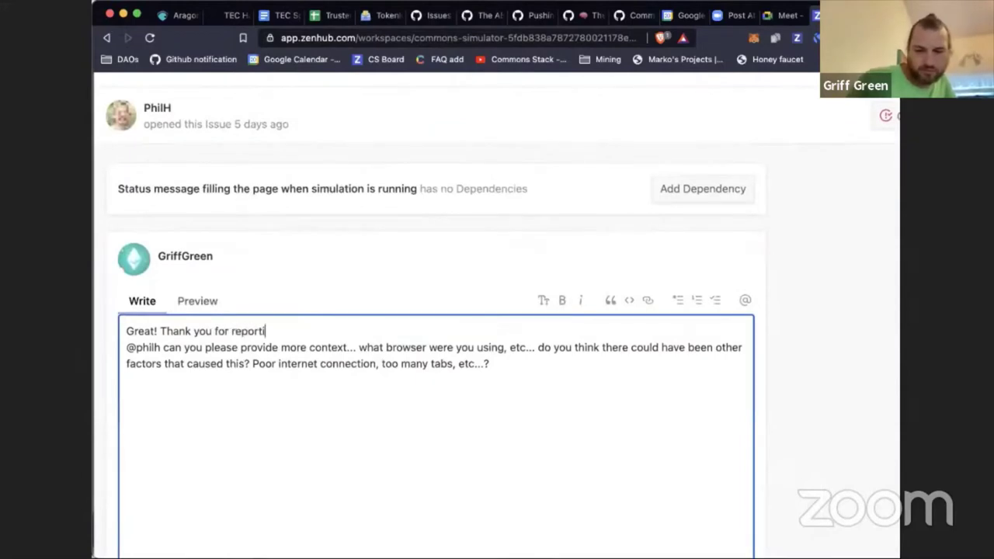
{"action": "type", "text": "ng!!"}
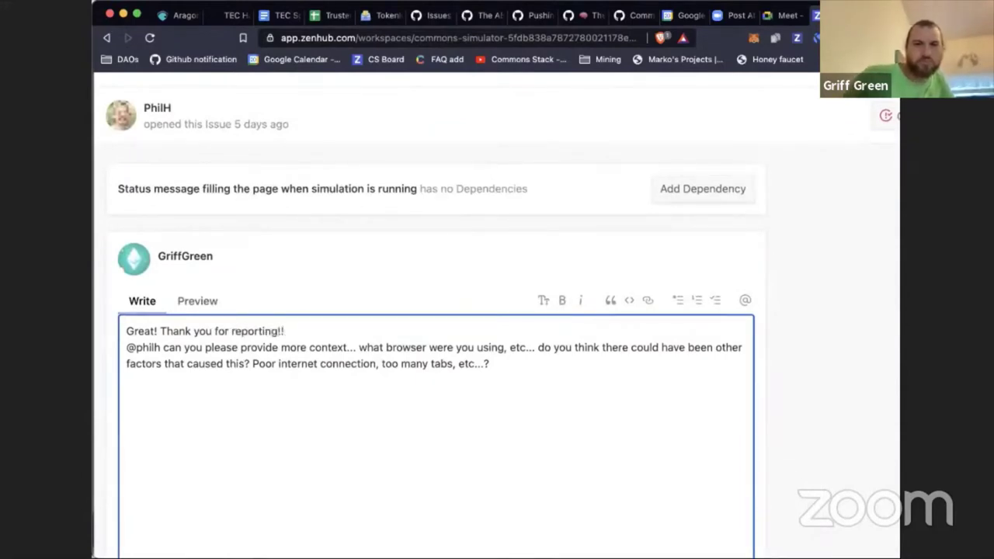
Add the separate paragraph "We will try to replicate." between the thank-you line and the context request, with blank lines around it.
{"action": "left_click", "coordinate": [126, 348]}
{"action": "key", "text": "Return"}
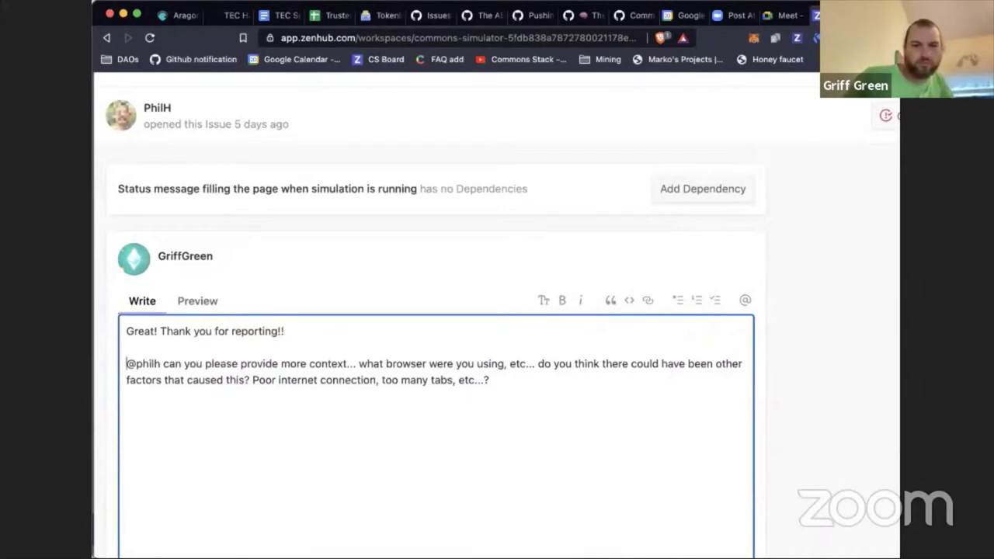
{"action": "key", "text": "Return"}
{"action": "key", "text": "Up"}
{"action": "key", "text": "Up"}
{"action": "key", "text": "Return"}
{"action": "type", "text": "W"}
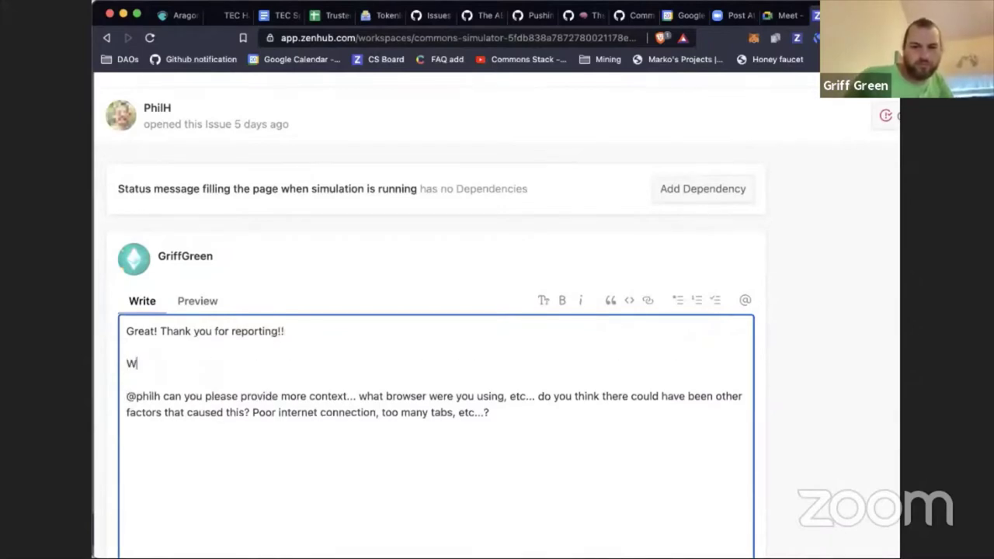
{"action": "type", "text": "e will try to"}
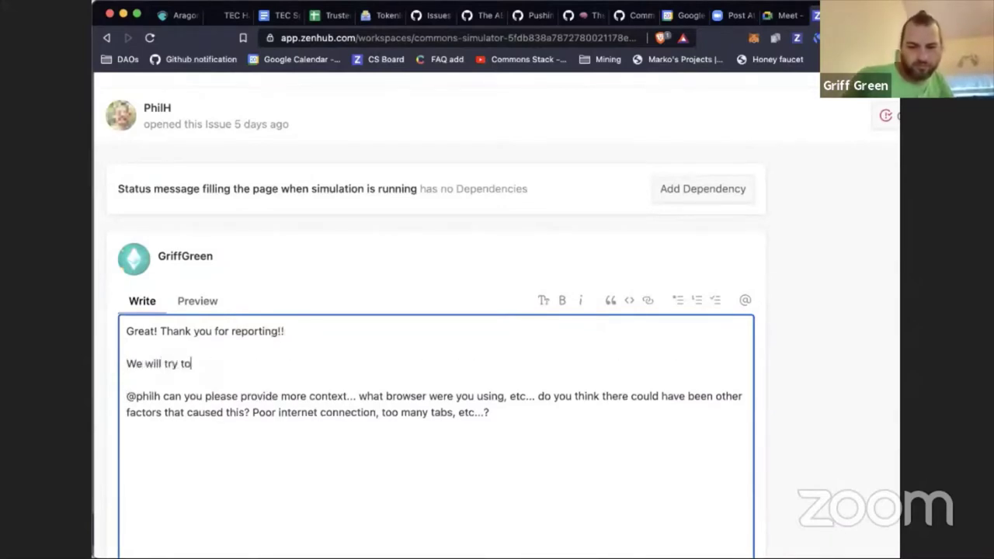
{"action": "type", "text": " replicate."}
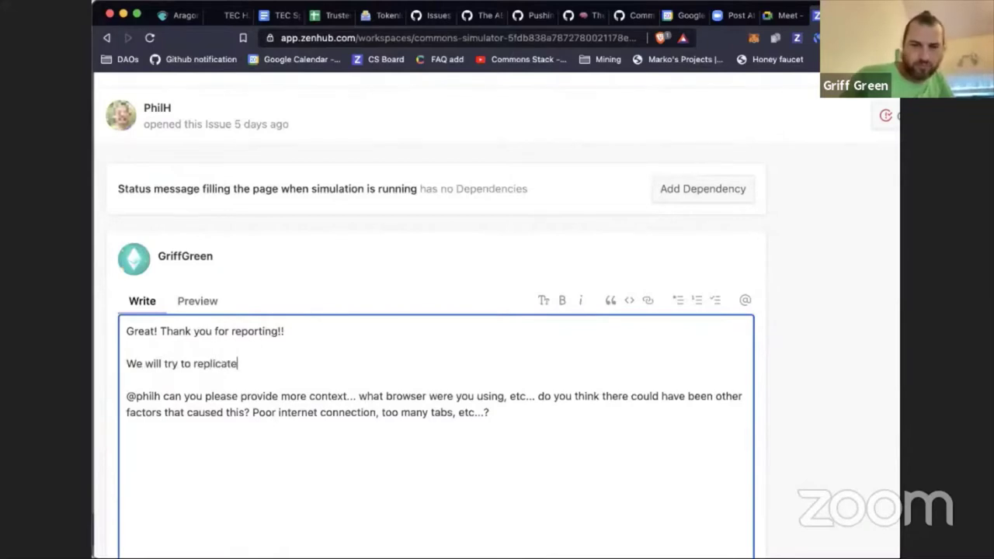
Delete the paragraph asking the reporter for more context from the comment.
{"action": "key", "text": "shift+Down"}
{"action": "key", "text": "shift+Down"}
{"action": "key", "text": "shift+Down"}
{"action": "key", "text": "shift+Down"}
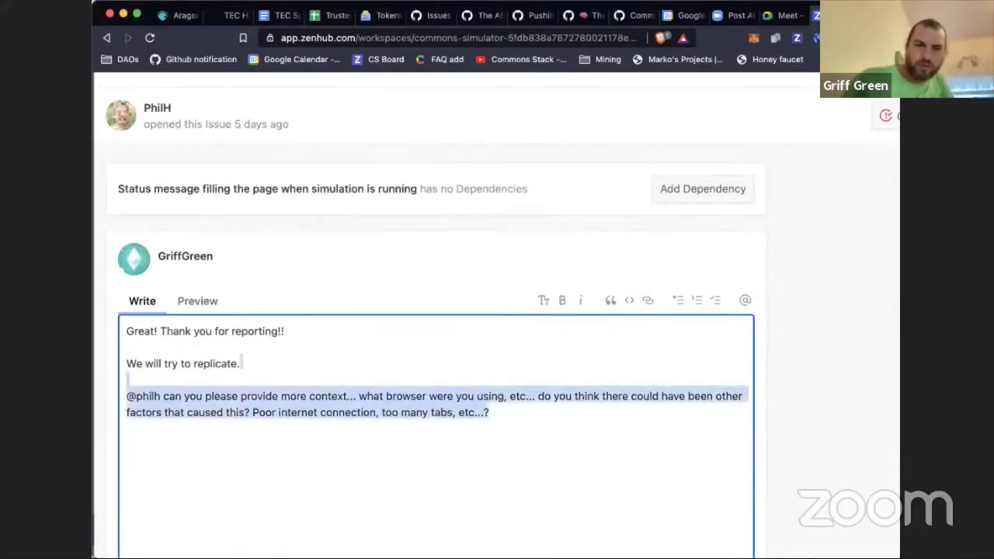
{"action": "key", "text": "BackSpace"}
Filter the assignee list of issue #153 by the teammate's first name and assign the matching teammate.
{"action": "scroll", "coordinate": [797, 266], "scroll_direction": "up", "scroll_amount": 15}
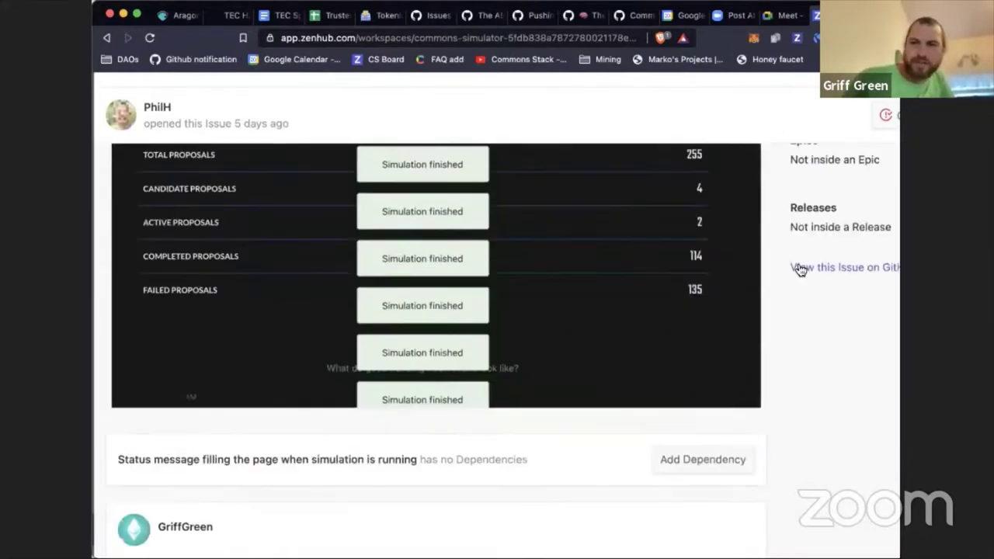
{"action": "left_click", "coordinate": [812, 272]}
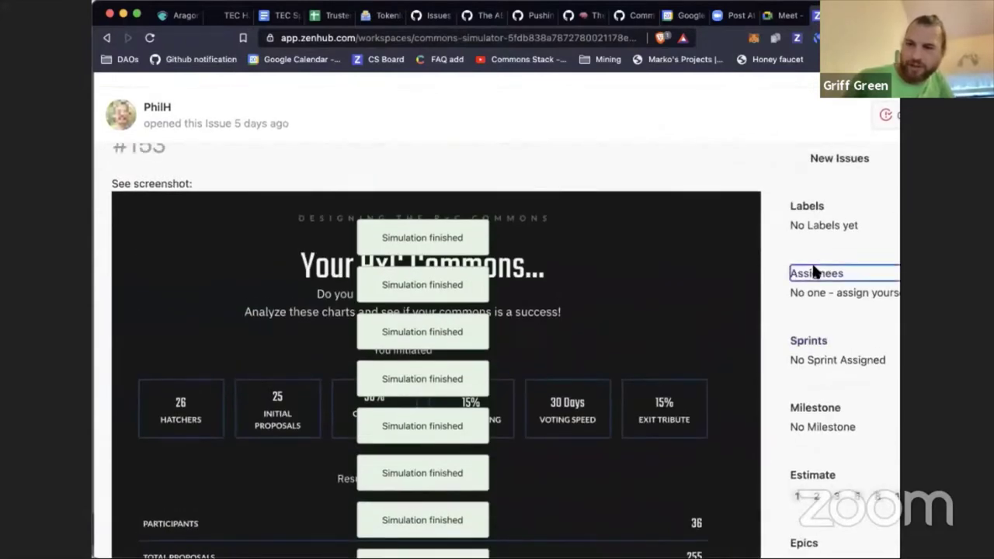
{"action": "type", "text": "lauren"}
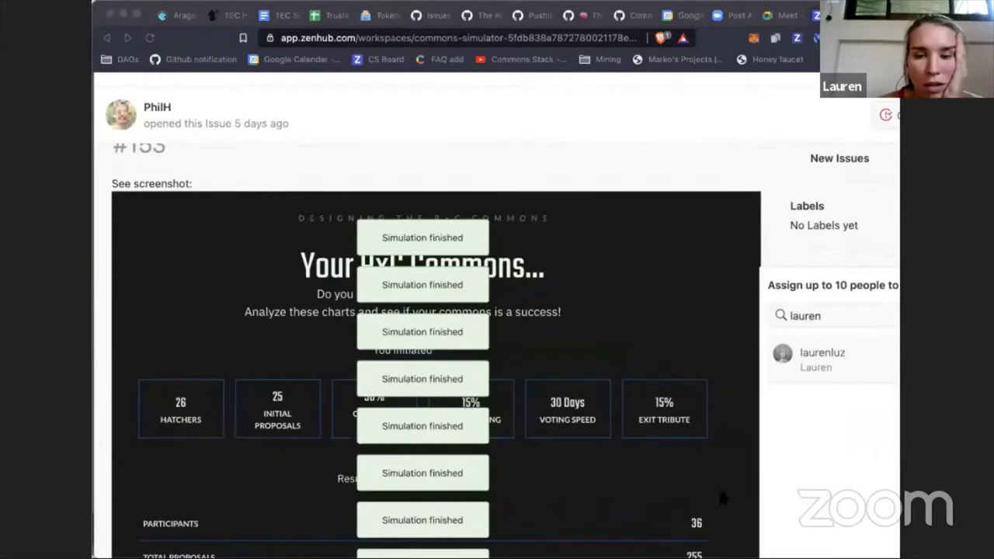
{"action": "left_click", "coordinate": [775, 490]}
{"action": "scroll", "coordinate": [549, 247], "scroll_direction": "right", "scroll_amount": 3}
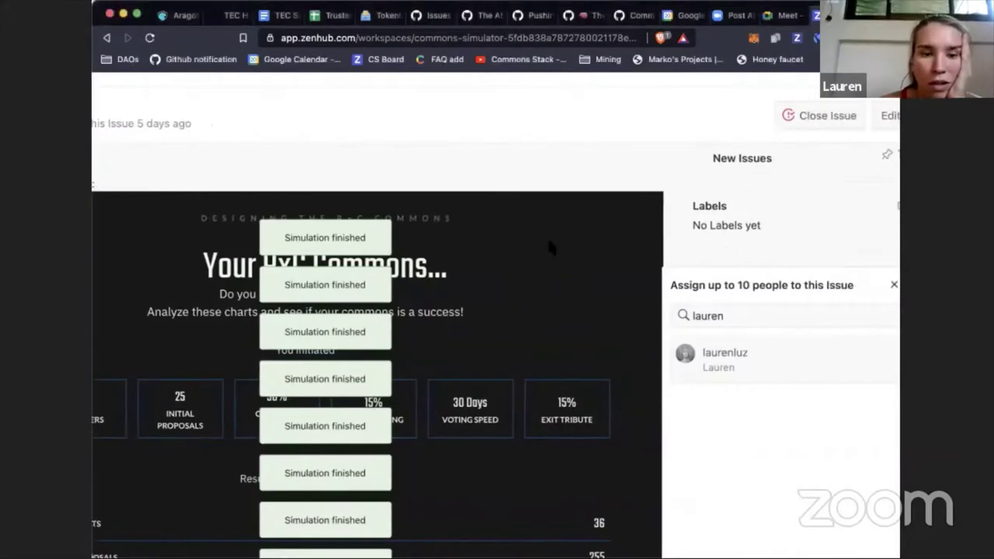
{"action": "scroll", "coordinate": [550, 247], "scroll_direction": "right", "scroll_amount": 1}
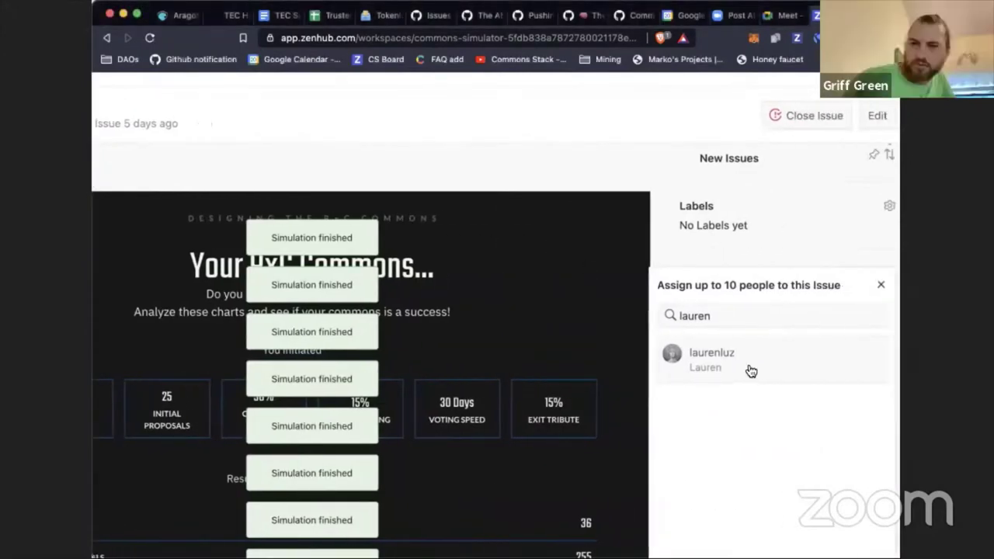
{"action": "left_click", "coordinate": [662, 221]}
Close issue #153 and move its card from New Issues to Sprint Backlog on the board.
{"action": "scroll", "coordinate": [663, 222], "scroll_direction": "down", "scroll_amount": 5}
{"action": "scroll", "coordinate": [664, 233], "scroll_direction": "down", "scroll_amount": 2}
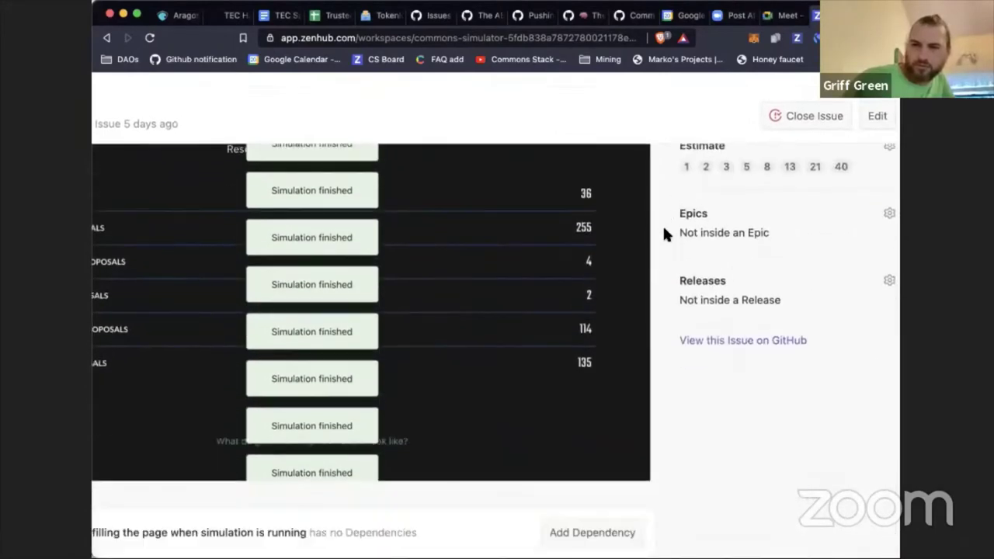
{"action": "key", "text": "ctrl+minus"}
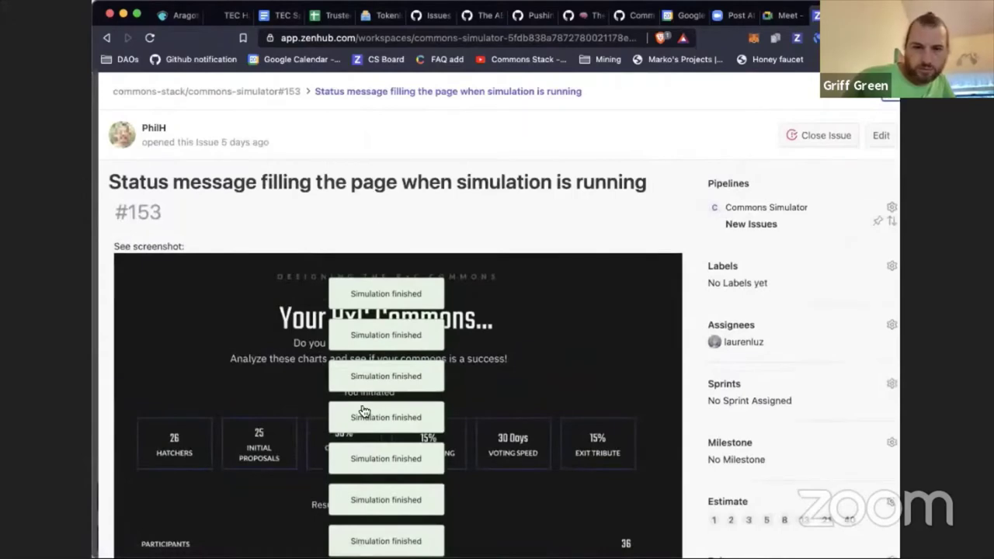
{"action": "key", "text": "Escape"}
{"action": "left_click_drag", "start_coordinate": [349, 337], "coordinate": [686, 404]}
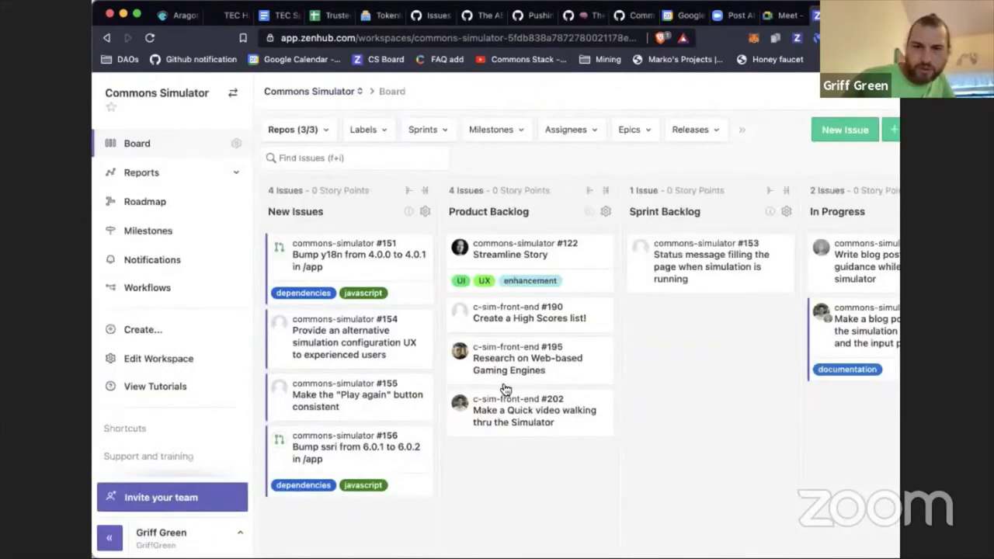
Read issue #154 about the alternative simulation configuration UX, close it, and move its card to Product Backlog directly above #202.
{"action": "left_click", "coordinate": [350, 364]}
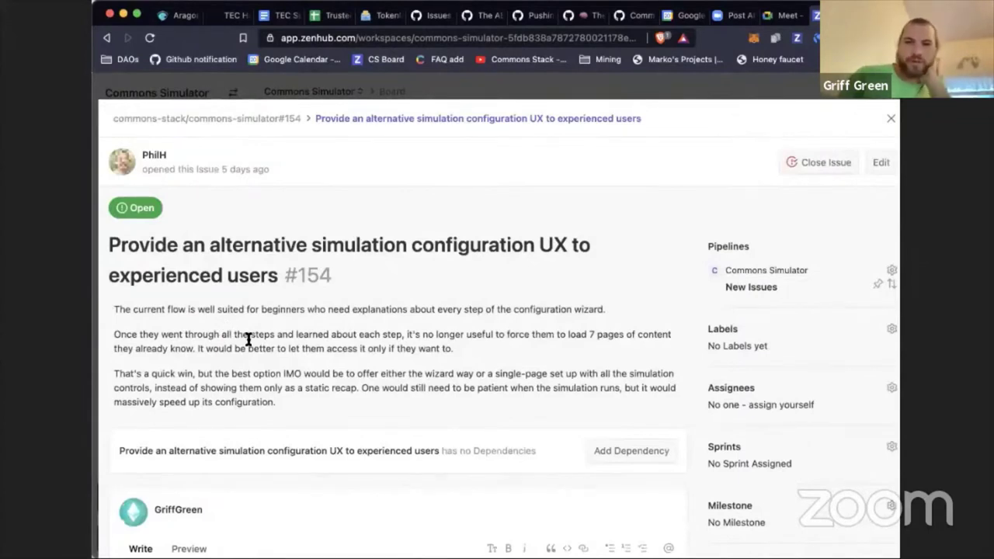
{"action": "scroll", "coordinate": [248, 340], "scroll_direction": "down", "scroll_amount": 2}
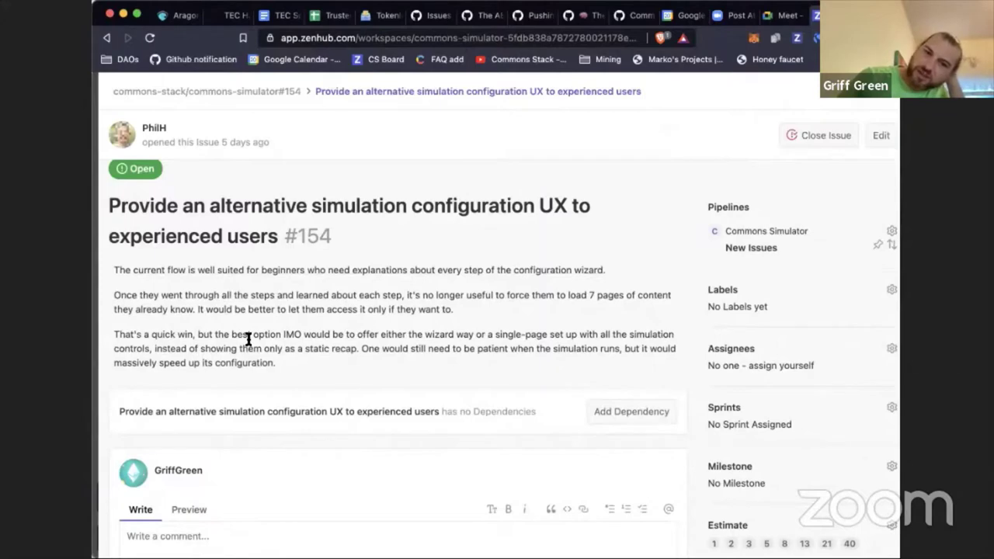
{"action": "left_click", "coordinate": [894, 97]}
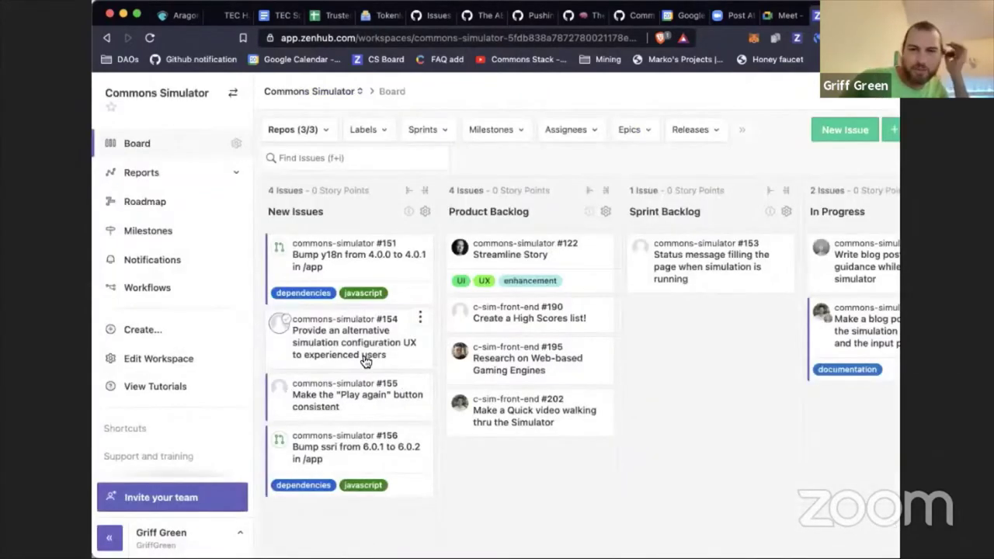
{"action": "left_click_drag", "start_coordinate": [513, 406], "coordinate": [515, 404]}
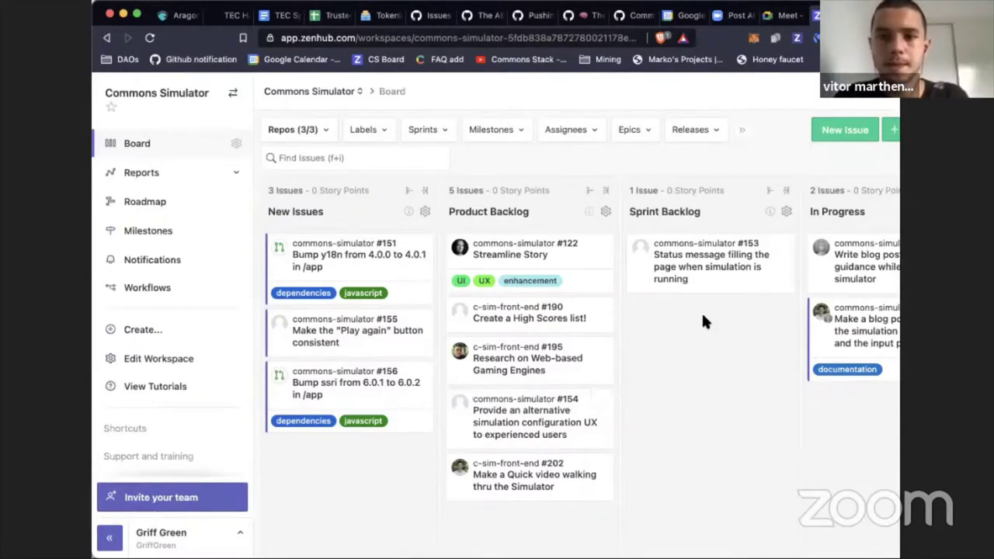
Open issue #153 from the Sprint Backlog and delete the line "We will try to replicate." from its comment draft.
{"action": "left_click", "coordinate": [714, 290]}
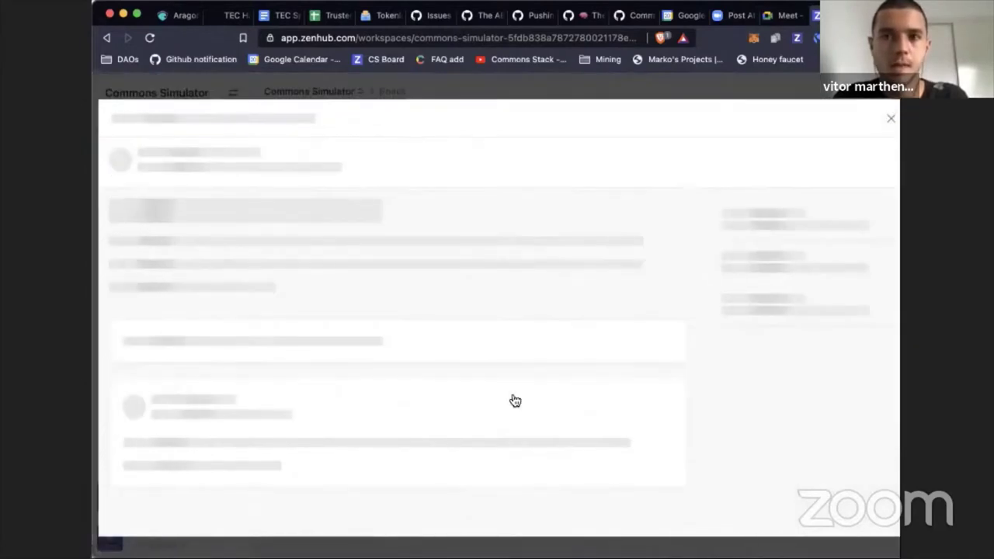
{"action": "scroll", "coordinate": [513, 395], "scroll_direction": "down", "scroll_amount": 10}
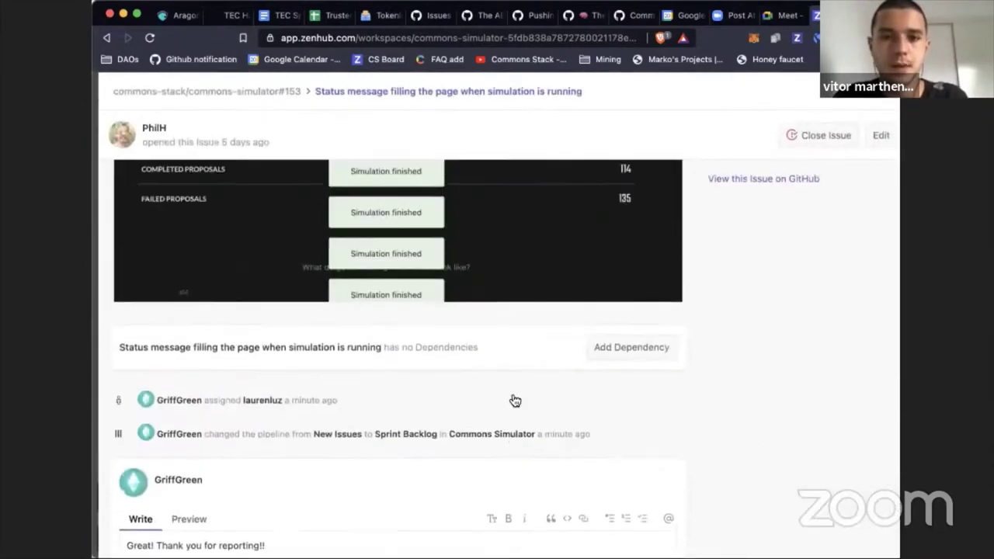
{"action": "scroll", "coordinate": [389, 342], "scroll_direction": "down", "scroll_amount": 1}
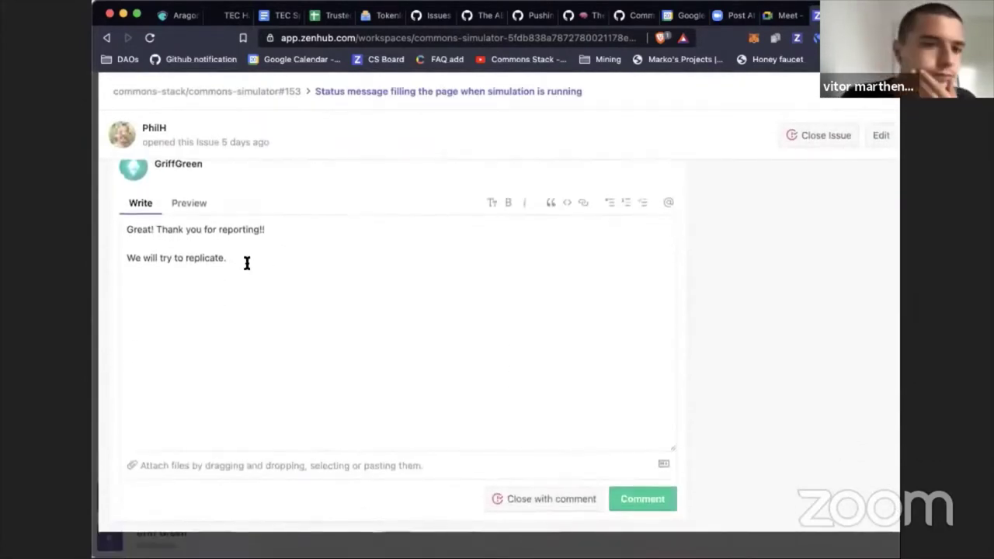
{"action": "triple_click", "coordinate": [124, 255]}
{"action": "key", "text": "BackSpace"}
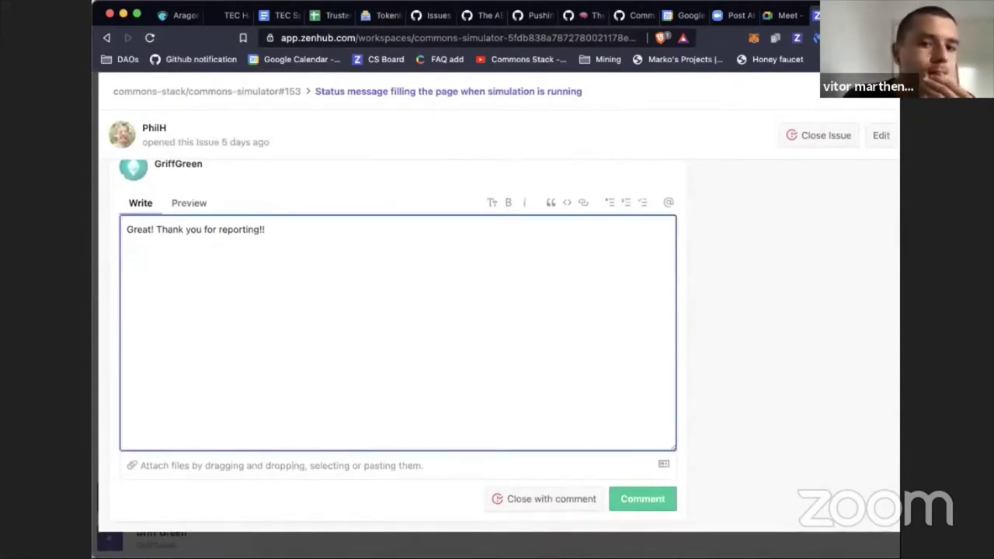
Add "We are diving into this." after the thank-you sentence and post the comment on issue #153.
{"action": "type", "text": "We "}
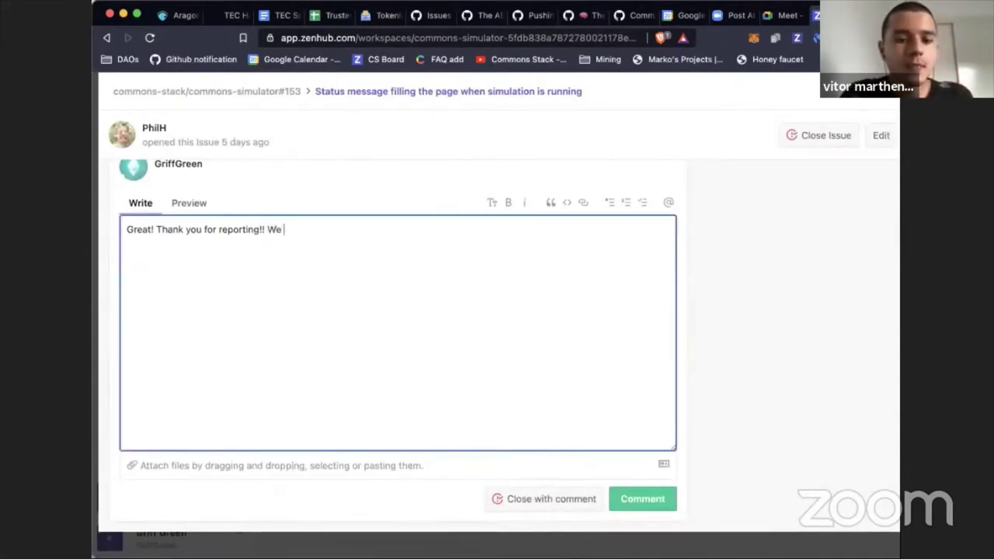
{"action": "type", "text": "are div"}
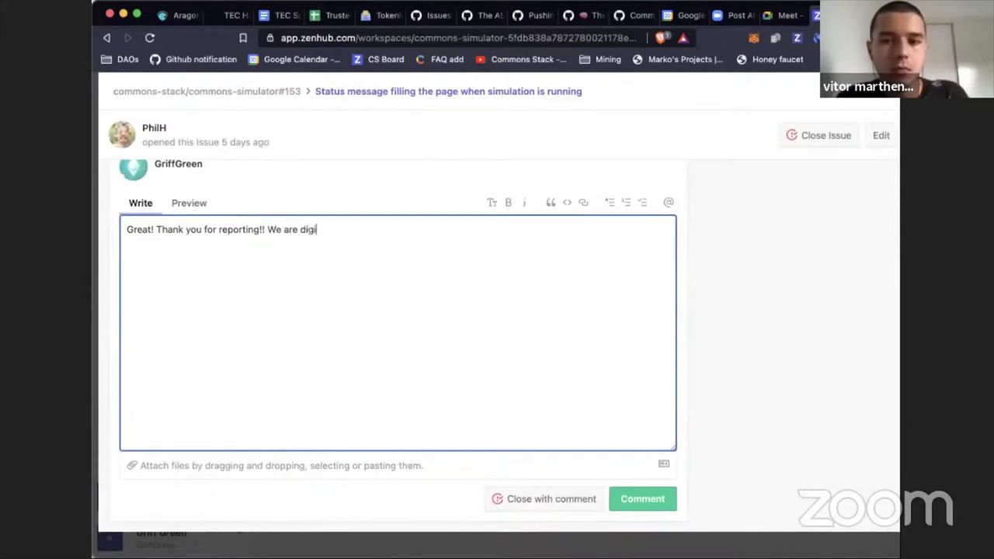
{"action": "type", "text": "ing"}
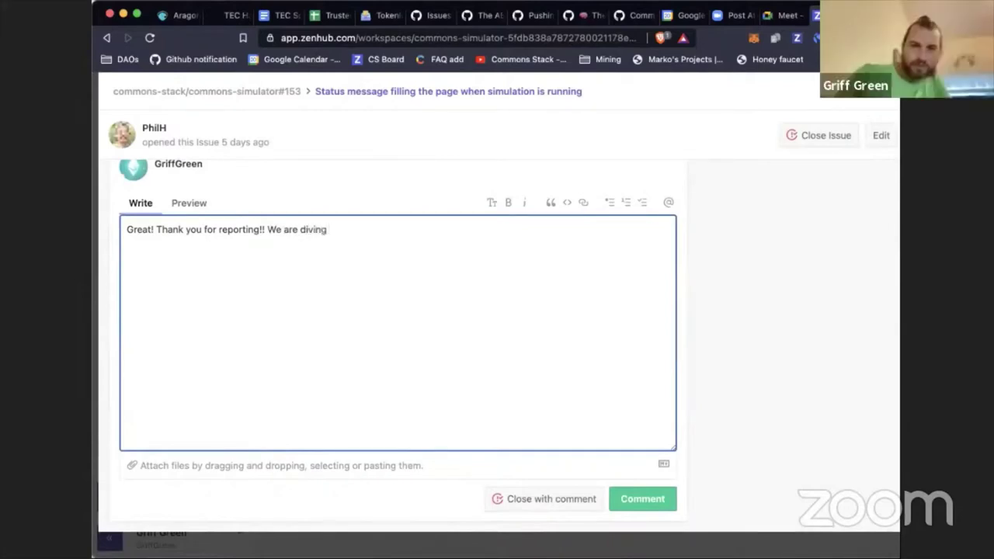
{"action": "type", "text": " into thi"}
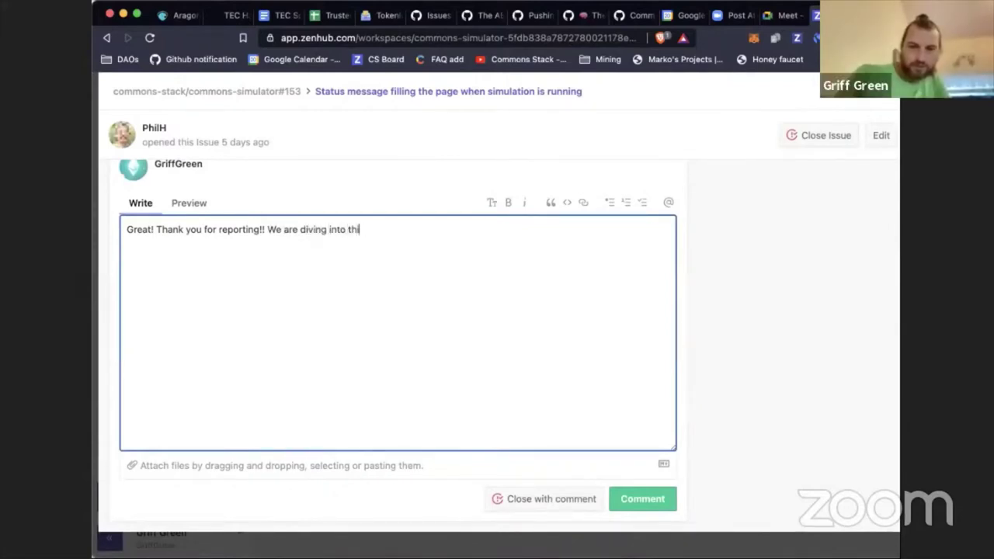
{"action": "type", "text": "s."}
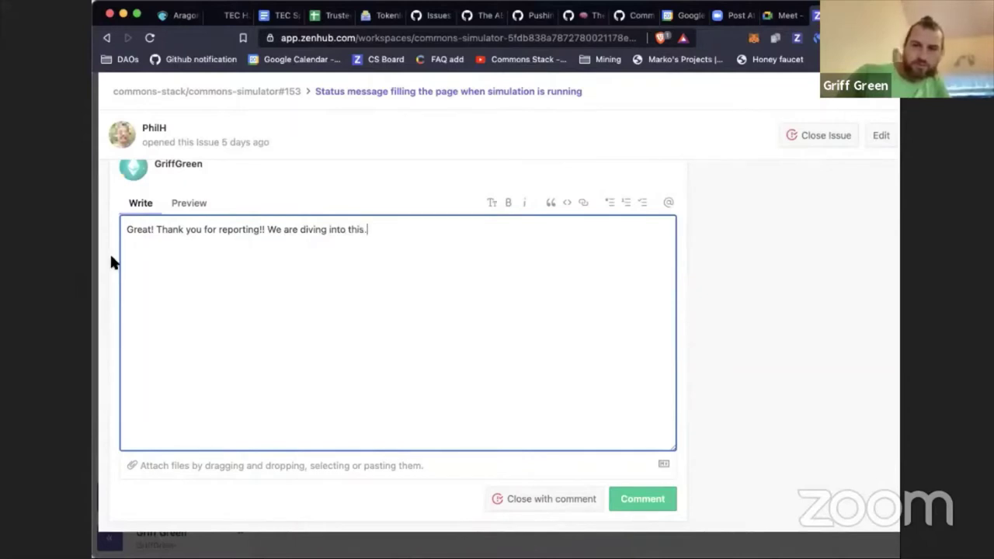
{"action": "left_click", "coordinate": [642, 503]}
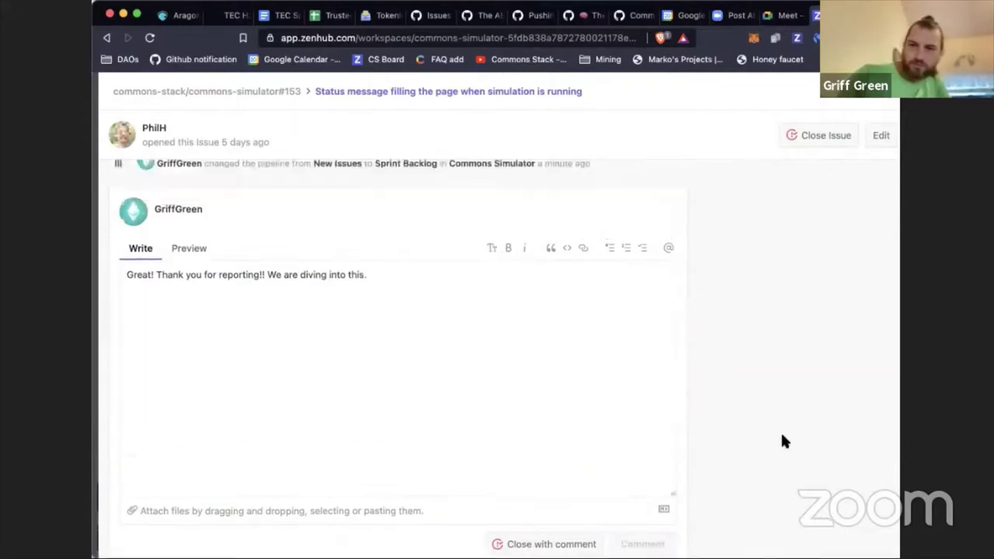
Replace the assignee of issue #153 with a different teammate and return to the board.
{"action": "scroll", "coordinate": [781, 431], "scroll_direction": "up", "scroll_amount": 10}
{"action": "scroll", "coordinate": [742, 394], "scroll_direction": "up", "scroll_amount": 5}
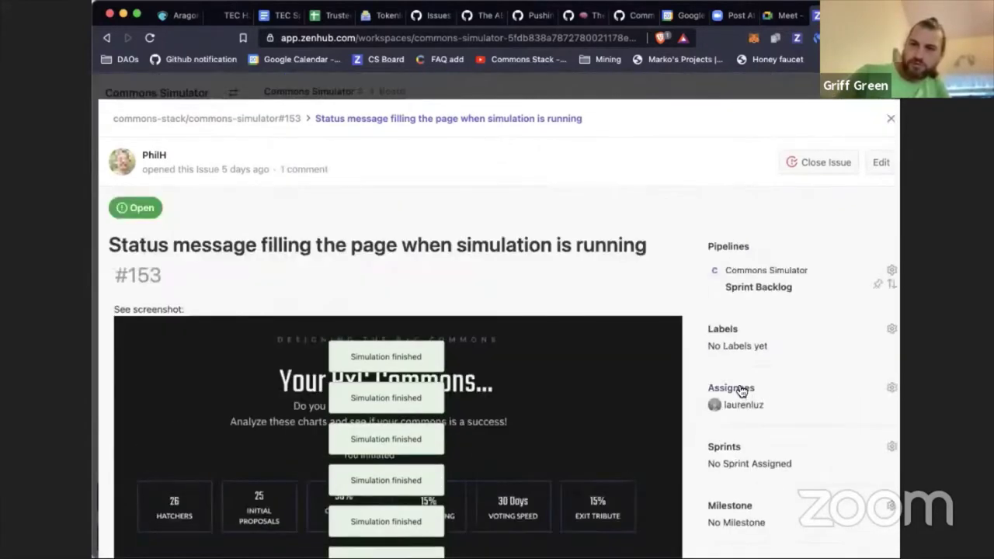
{"action": "left_click", "coordinate": [744, 389]}
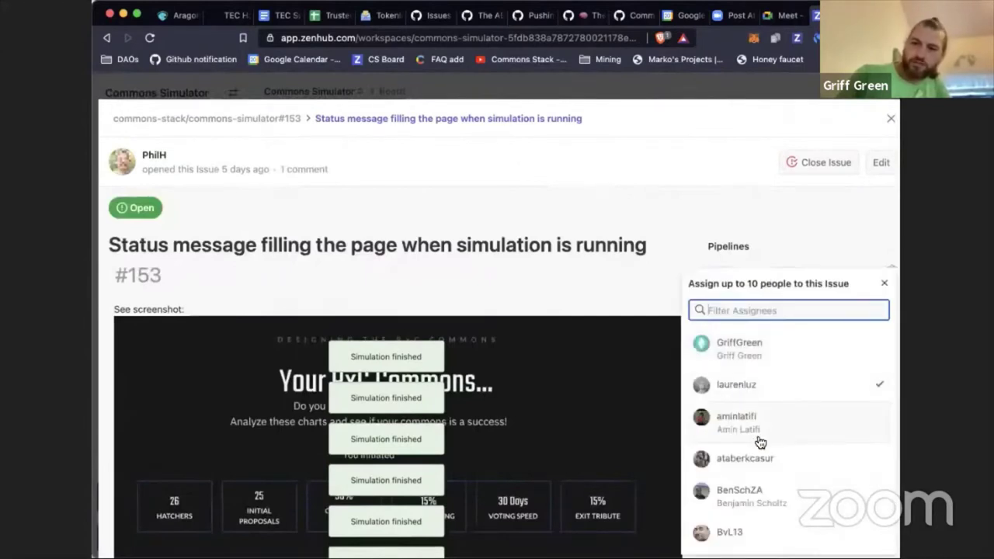
{"action": "type", "text": "vito"}
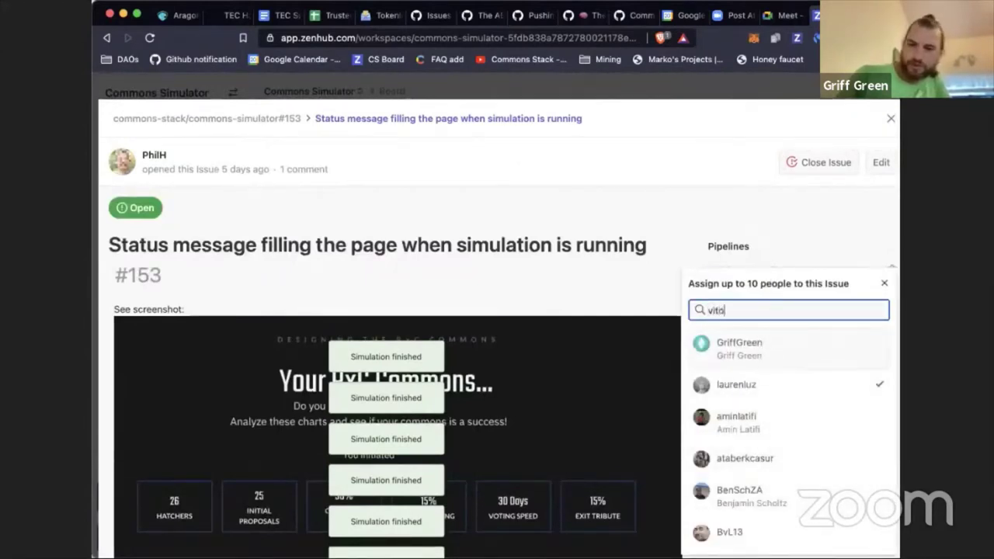
{"action": "scroll", "coordinate": [750, 435], "scroll_direction": "down", "scroll_amount": 2}
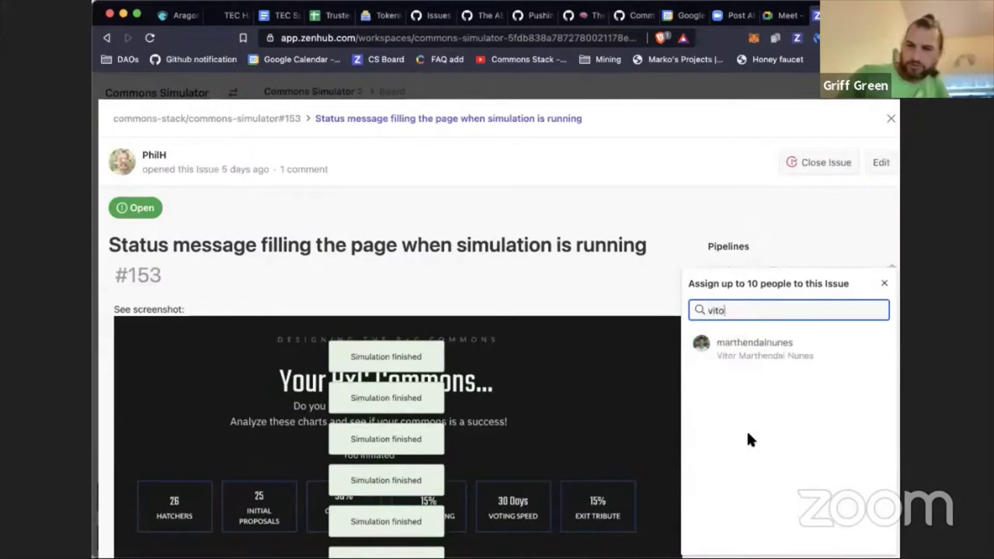
{"action": "left_click", "coordinate": [773, 349]}
{"action": "left_click", "coordinate": [659, 163]}
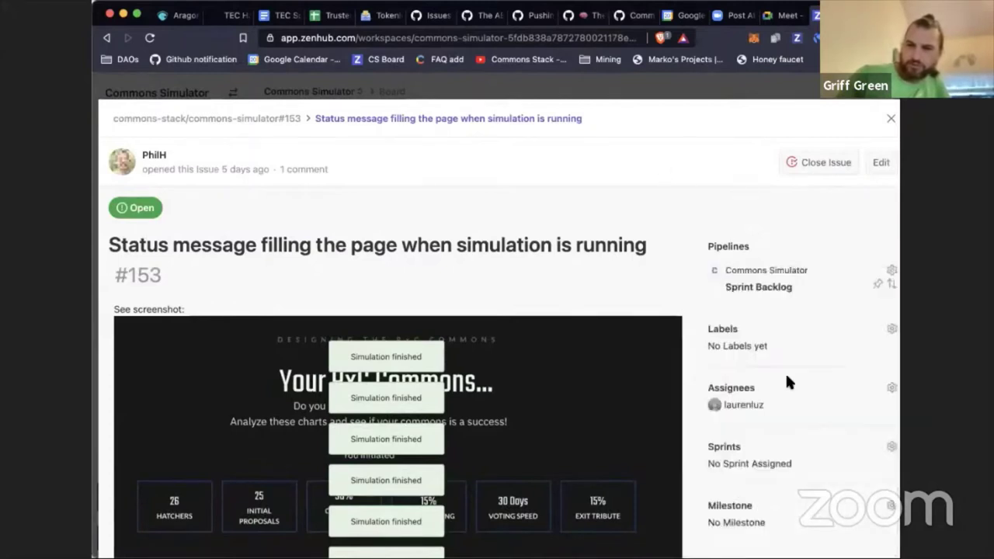
{"action": "left_click", "coordinate": [742, 386]}
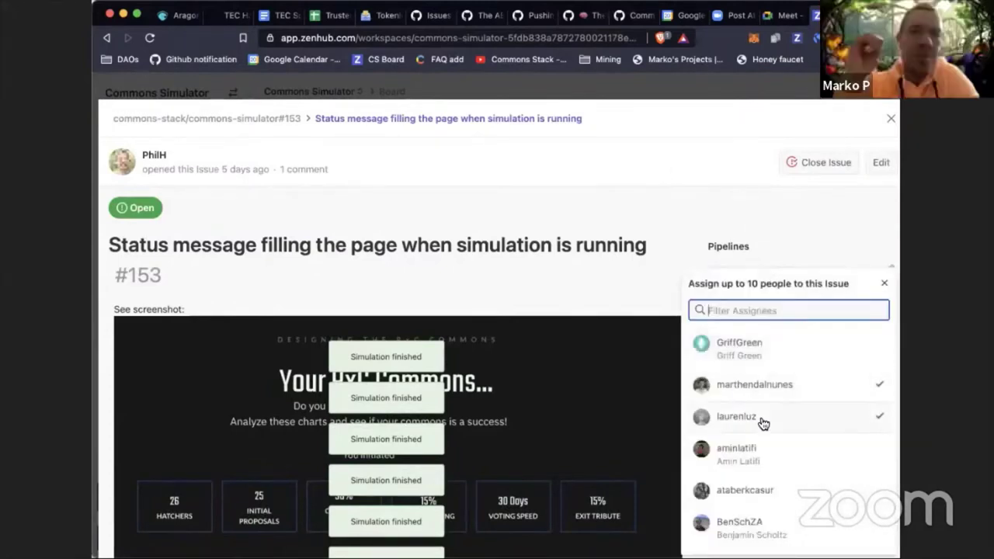
{"action": "left_click", "coordinate": [649, 251]}
{"action": "scroll", "coordinate": [651, 257], "scroll_direction": "down", "scroll_amount": 3}
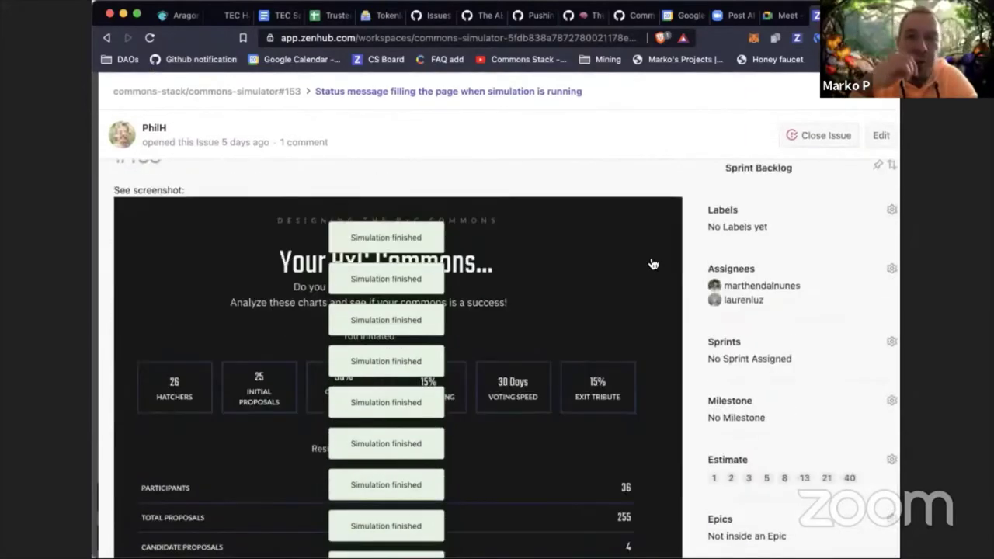
{"action": "scroll", "coordinate": [627, 255], "scroll_direction": "down", "scroll_amount": 10}
{"action": "scroll", "coordinate": [847, 114], "scroll_direction": "up", "scroll_amount": 12}
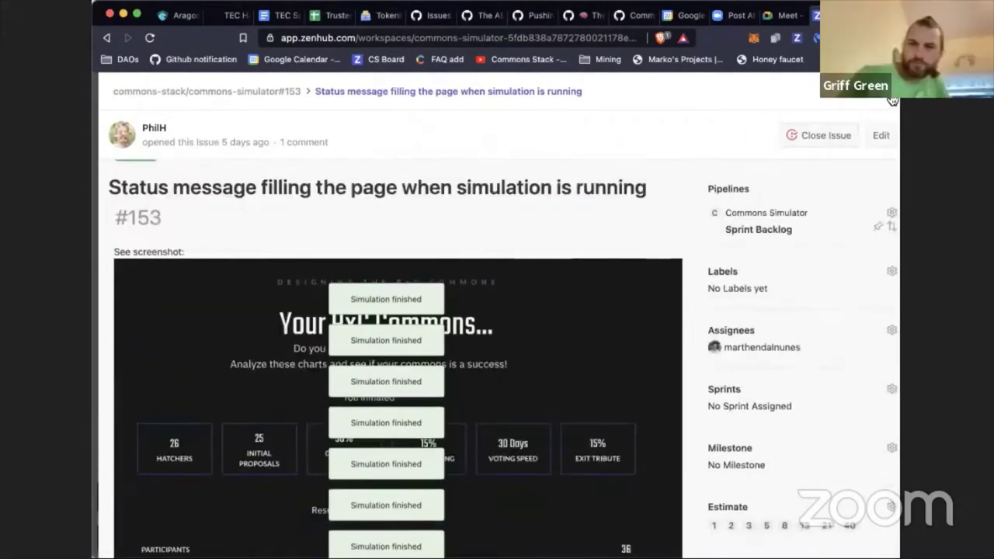
{"action": "key", "text": "Escape"}
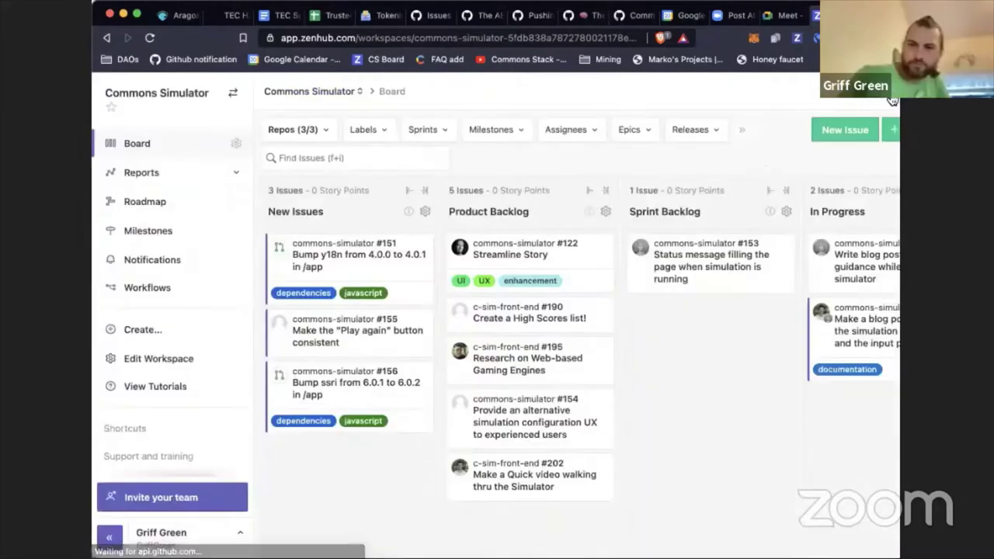
{"action": "left_click", "coordinate": [541, 432]}
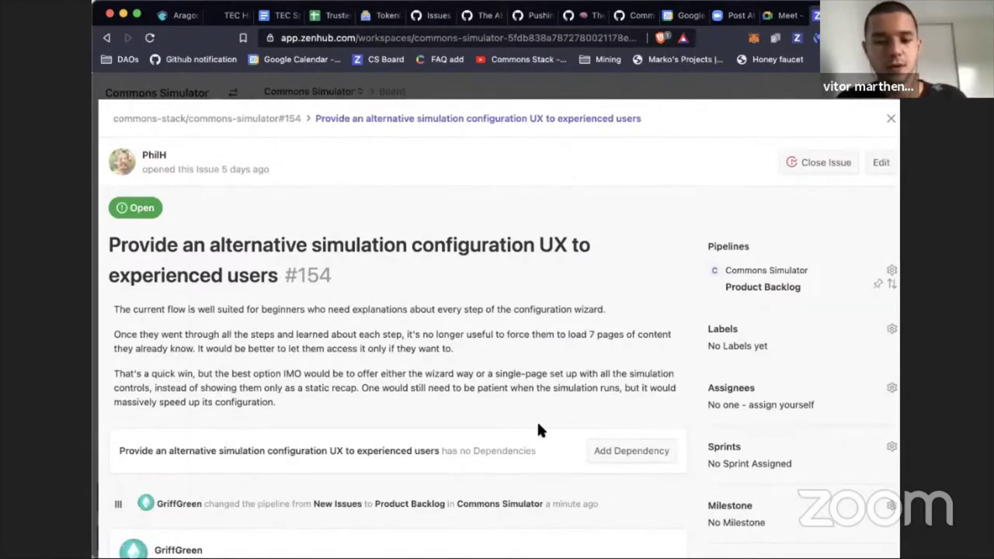
{"action": "scroll", "coordinate": [364, 350], "scroll_direction": "down", "scroll_amount": 10}
{"action": "left_click", "coordinate": [358, 334]}
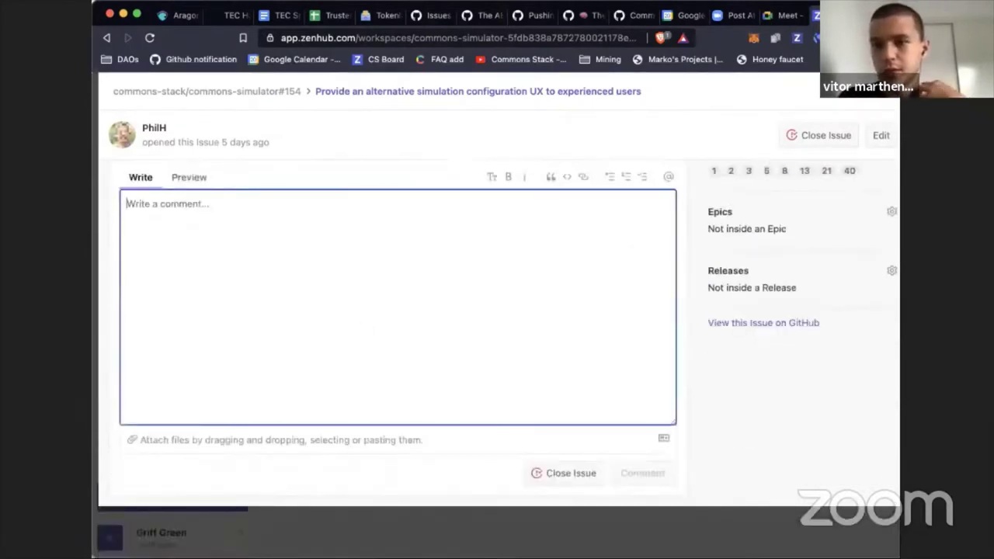
{"action": "type", "text": "hahaha! L"}
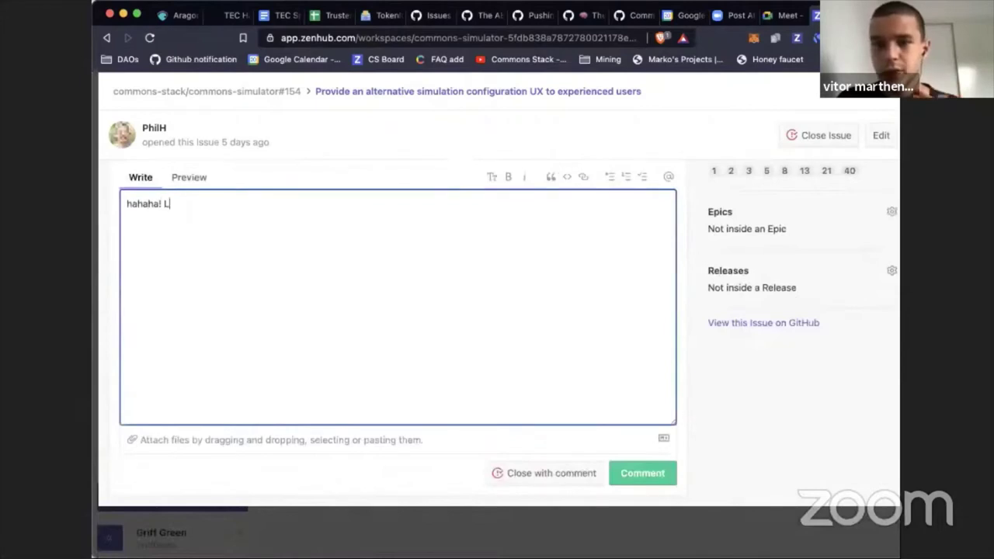
{"action": "type", "text": "ove it!"}
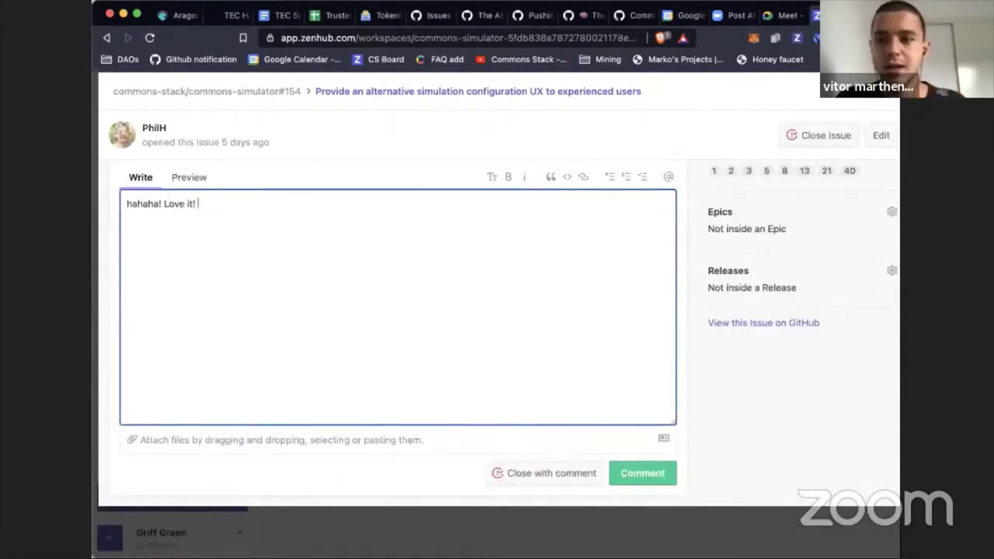
{"action": "key", "text": "Return"}
{"action": "key", "text": "Return"}
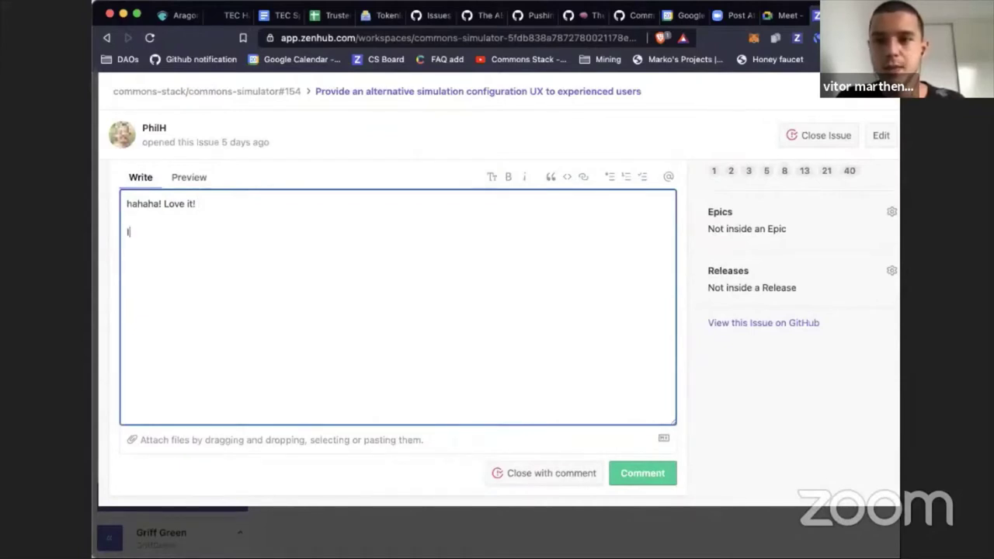
{"action": "type", "text": "I think we"}
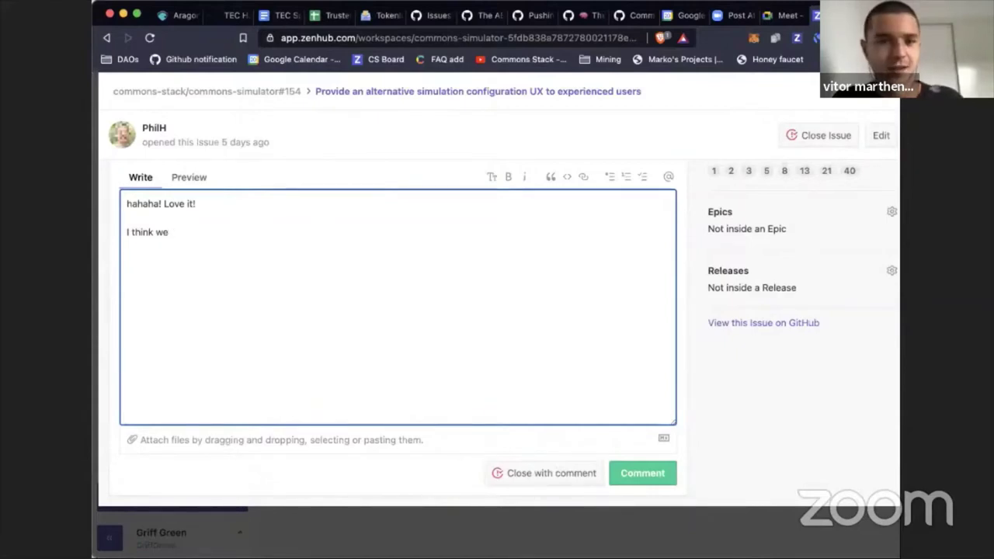
{"action": "type", "text": "need"}
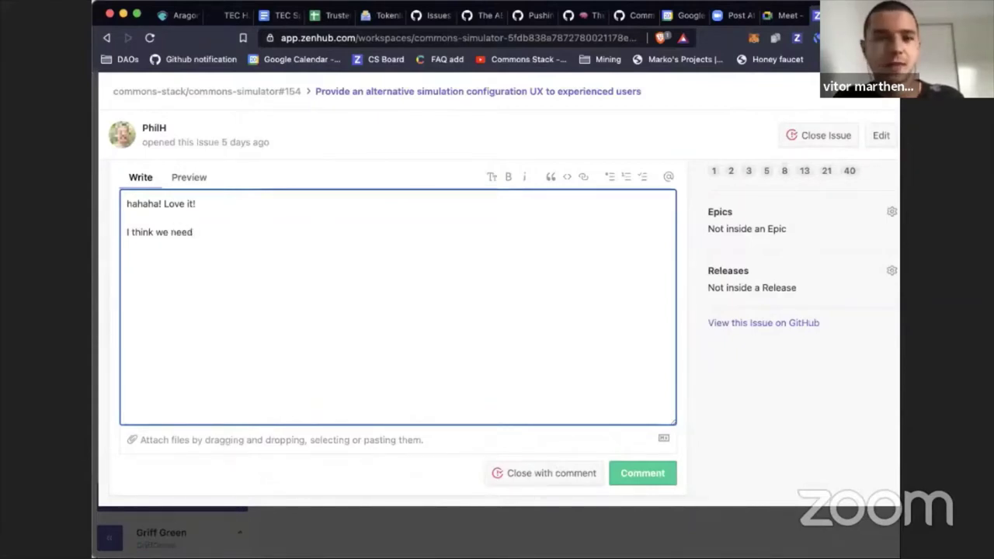
{"action": "scroll", "coordinate": [358, 334], "scroll_direction": "up", "scroll_amount": 3}
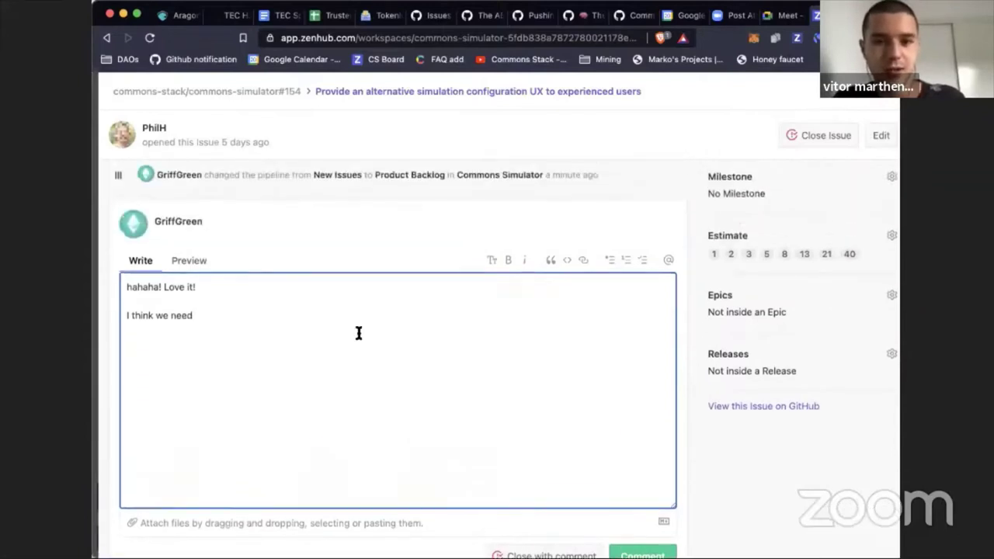
{"action": "key", "text": "super+a"}
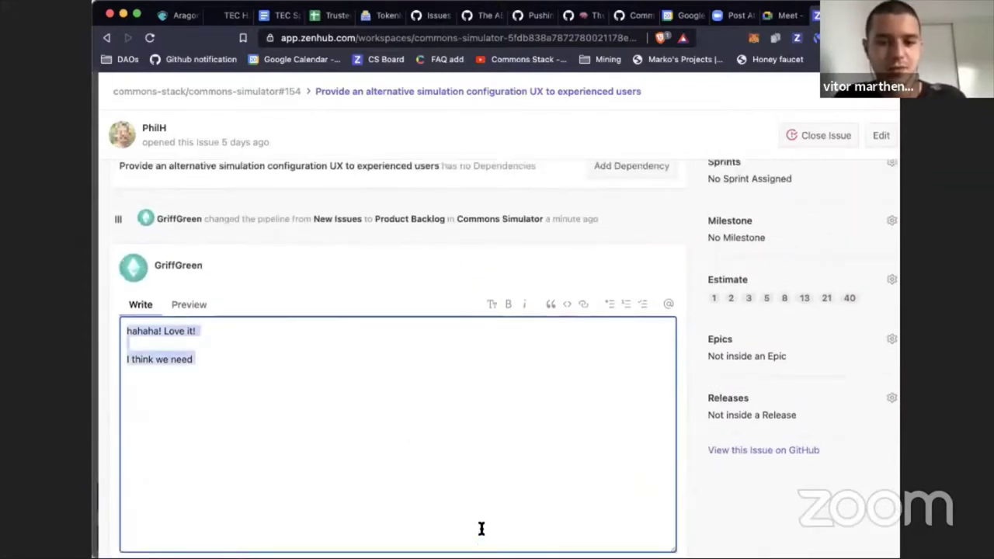
{"action": "key", "text": "BackSpace"}
{"action": "scroll", "coordinate": [742, 366], "scroll_direction": "up", "scroll_amount": 5}
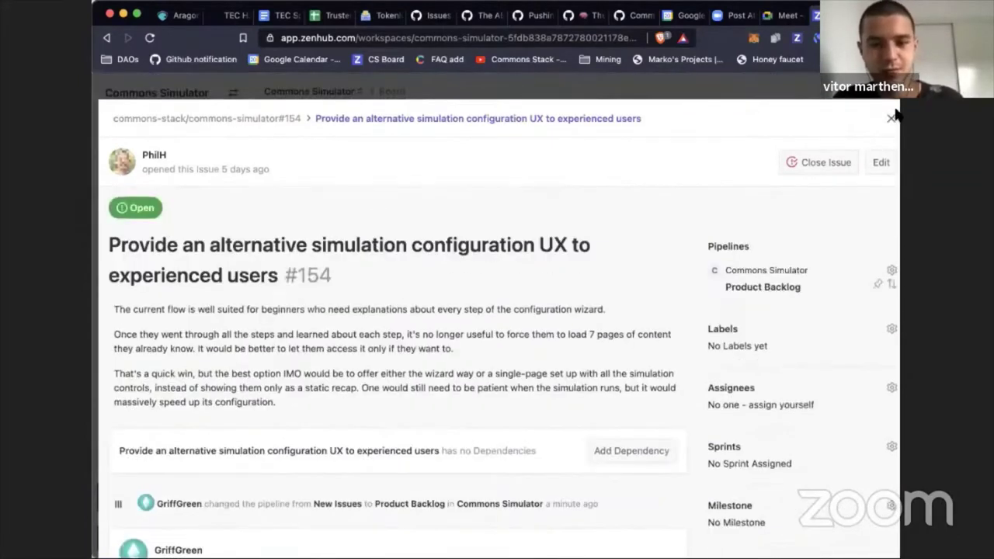
{"action": "key", "text": "Escape"}
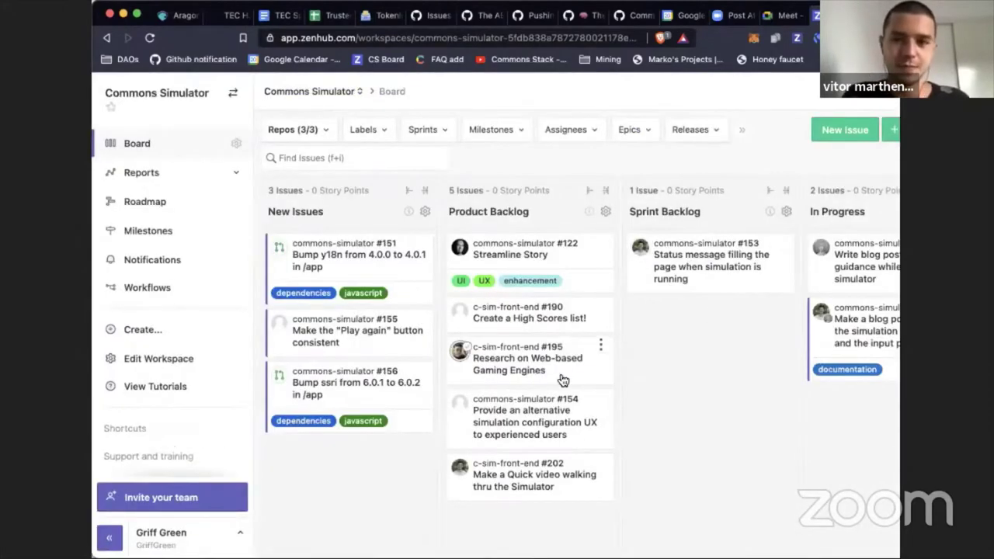
{"action": "left_click", "coordinate": [565, 420]}
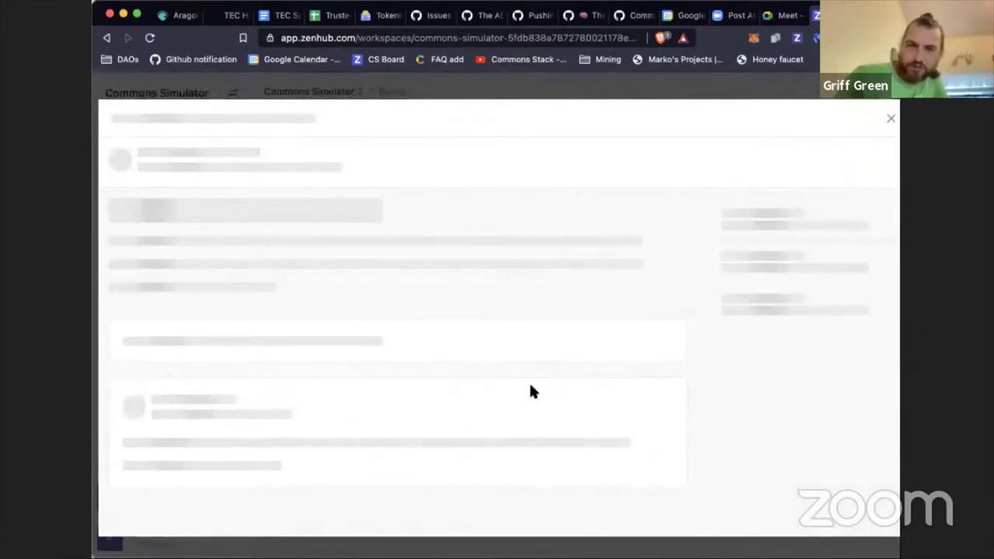
{"action": "left_click", "coordinate": [891, 119]}
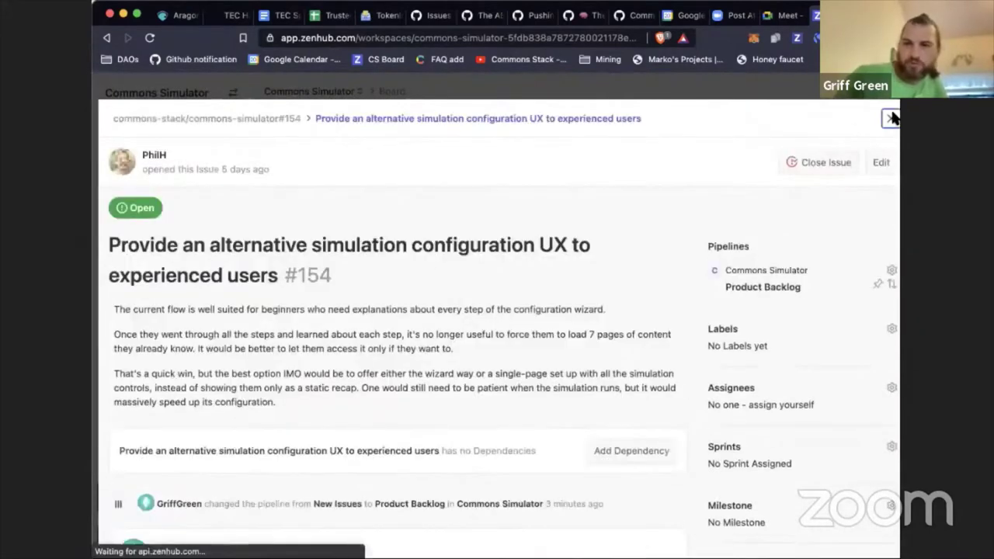
Open issue #153 from the Sprint Backlog, unassign the current assignee and assign a different teammate instead.
{"action": "left_click", "coordinate": [691, 273]}
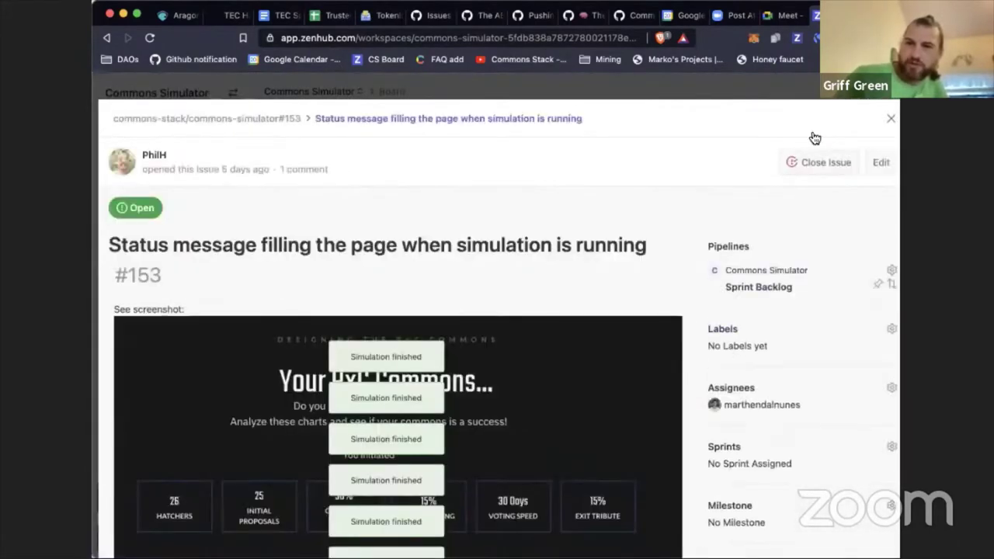
{"action": "left_click", "coordinate": [733, 387]}
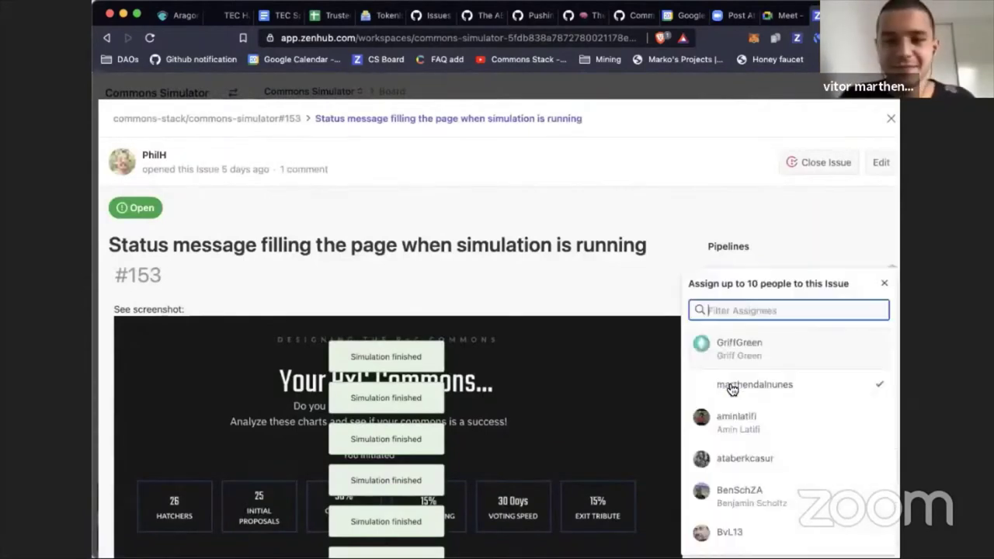
{"action": "left_click", "coordinate": [750, 310]}
{"action": "type", "text": "merl"}
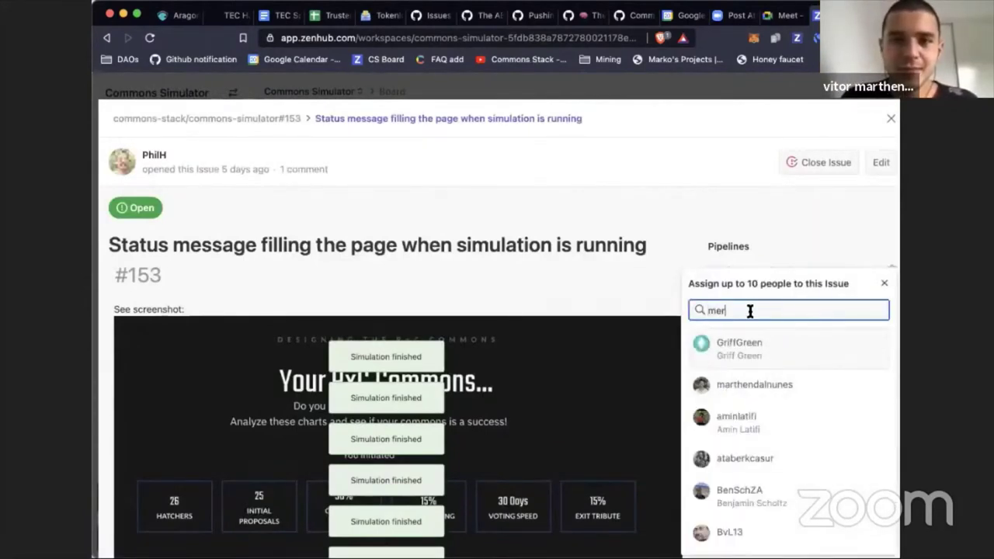
{"action": "left_click", "coordinate": [746, 353]}
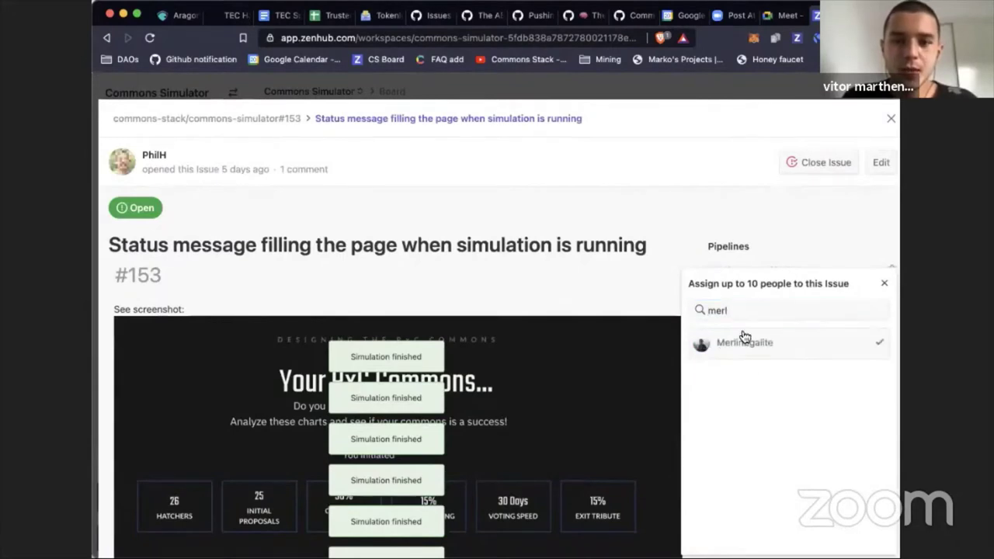
Search for a second teammate, add them as another assignee of issue #153 and close the assignee picker.
{"action": "double_click", "coordinate": [720, 310]}
{"action": "type", "text": "fa"}
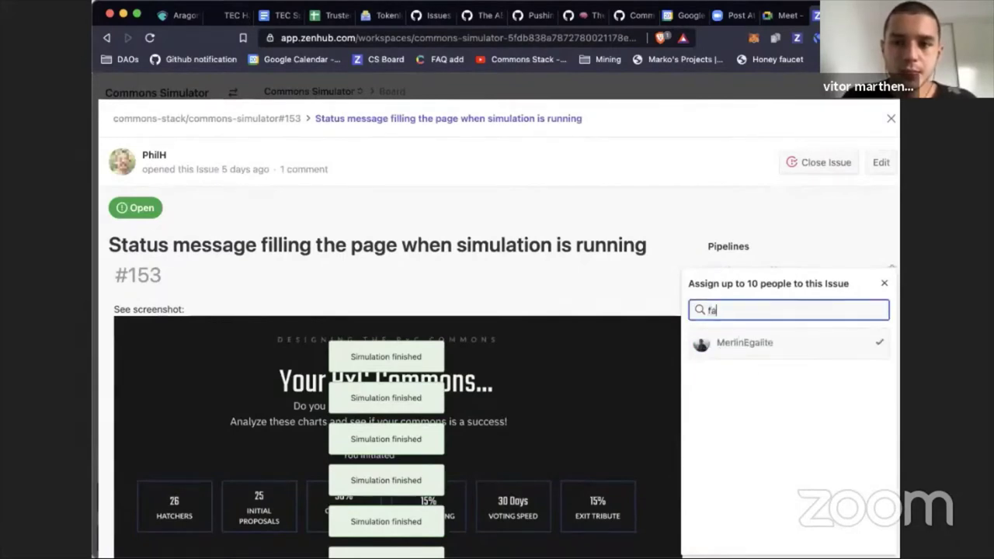
{"action": "type", "text": "bio"}
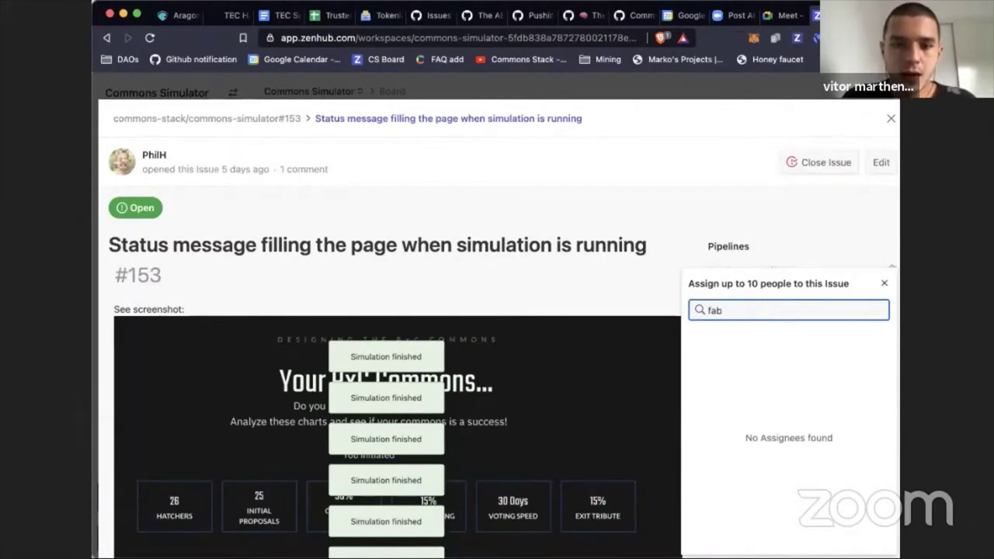
{"action": "key", "text": "BackSpace"}
{"action": "key", "text": "BackSpace"}
{"action": "left_click", "coordinate": [749, 394]}
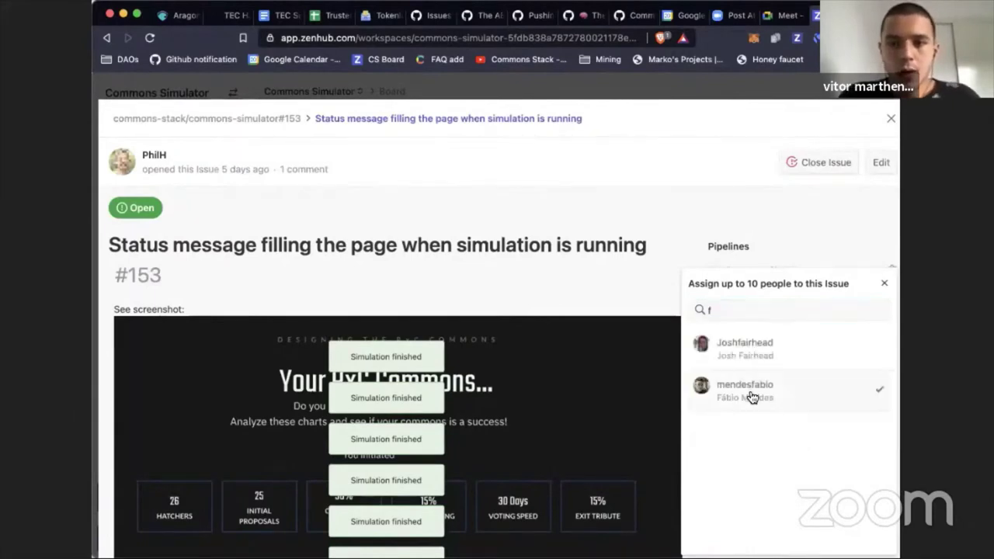
{"action": "left_click", "coordinate": [678, 221]}
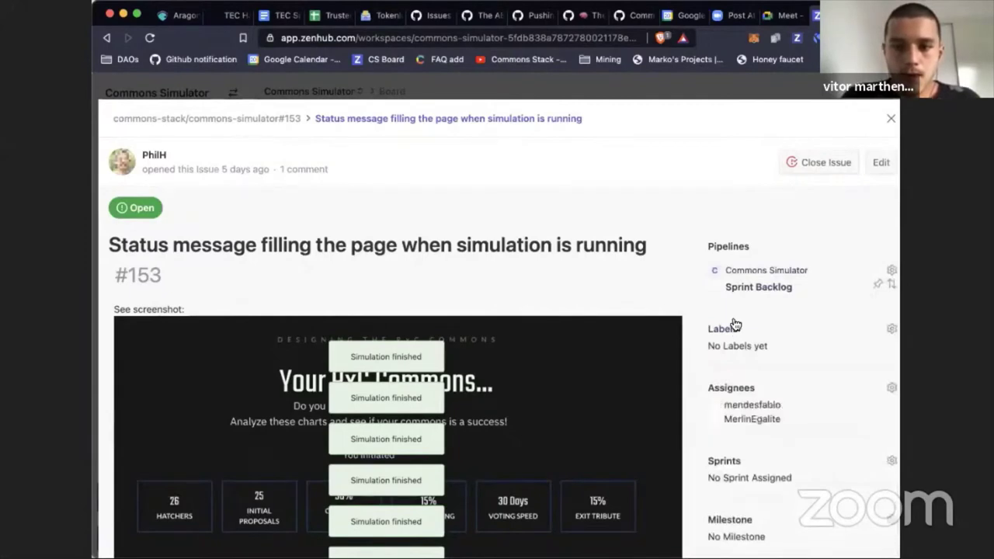
Select the web address of issue #153, look through its screenshot and activity history, and return to the board.
{"action": "left_click", "coordinate": [519, 37]}
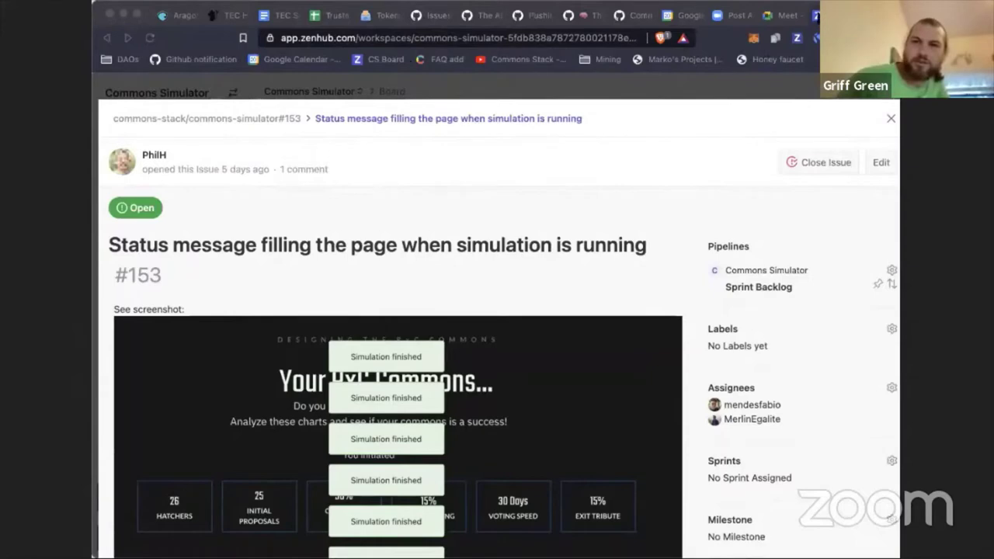
{"action": "key", "text": "super+Tab"}
{"action": "scroll", "coordinate": [434, 292], "scroll_direction": "down", "scroll_amount": 10}
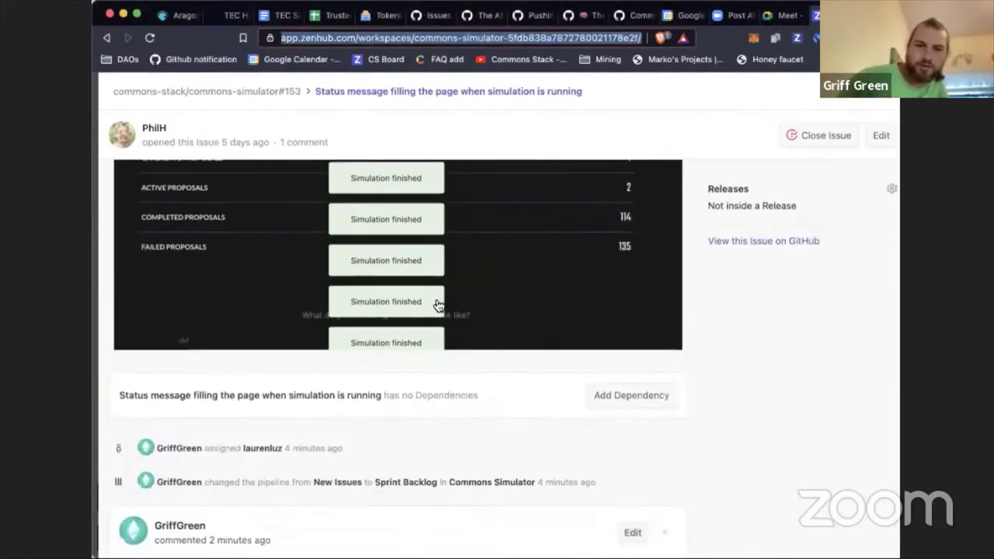
{"action": "scroll", "coordinate": [435, 300], "scroll_direction": "up", "scroll_amount": 5}
{"action": "scroll", "coordinate": [435, 297], "scroll_direction": "up", "scroll_amount": 6}
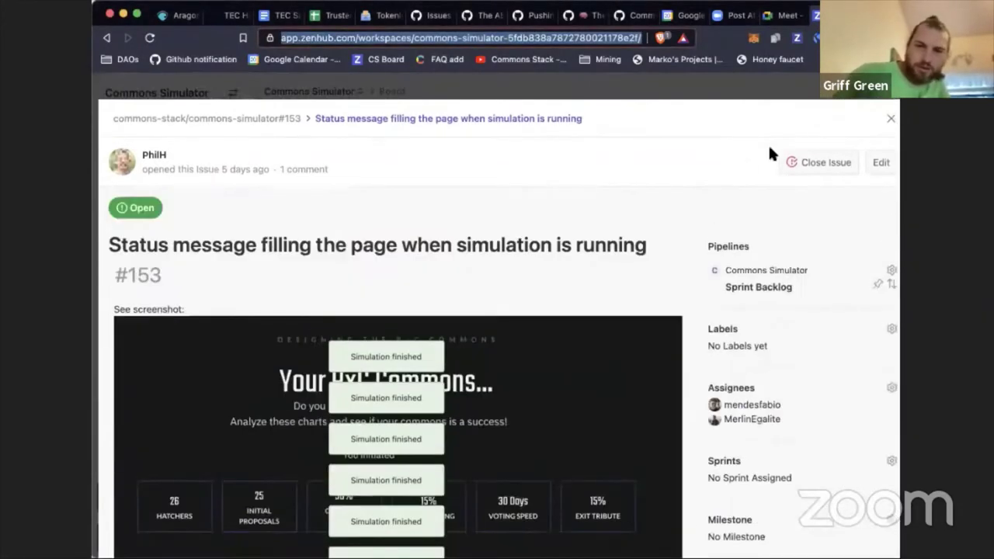
{"action": "left_click", "coordinate": [891, 118]}
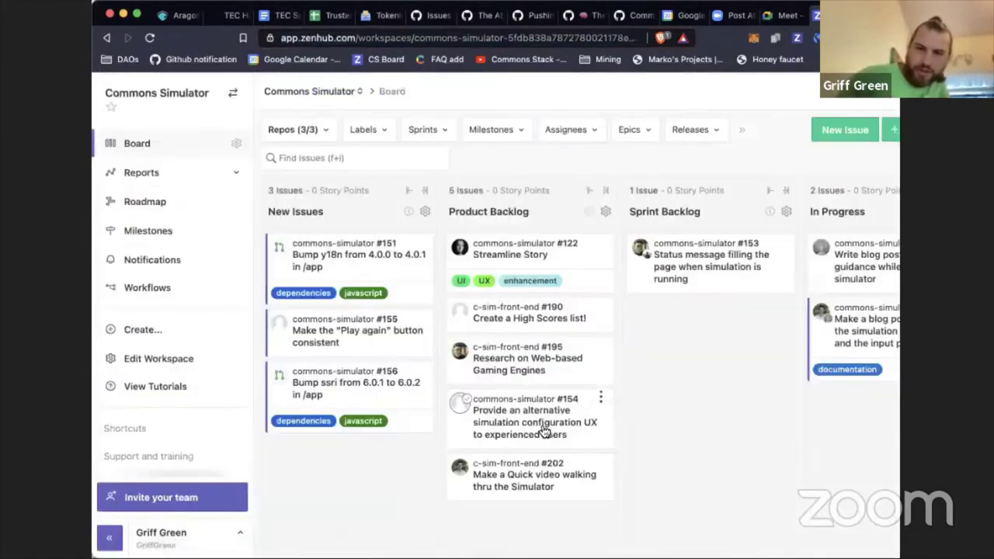
{"action": "left_click", "coordinate": [543, 429]}
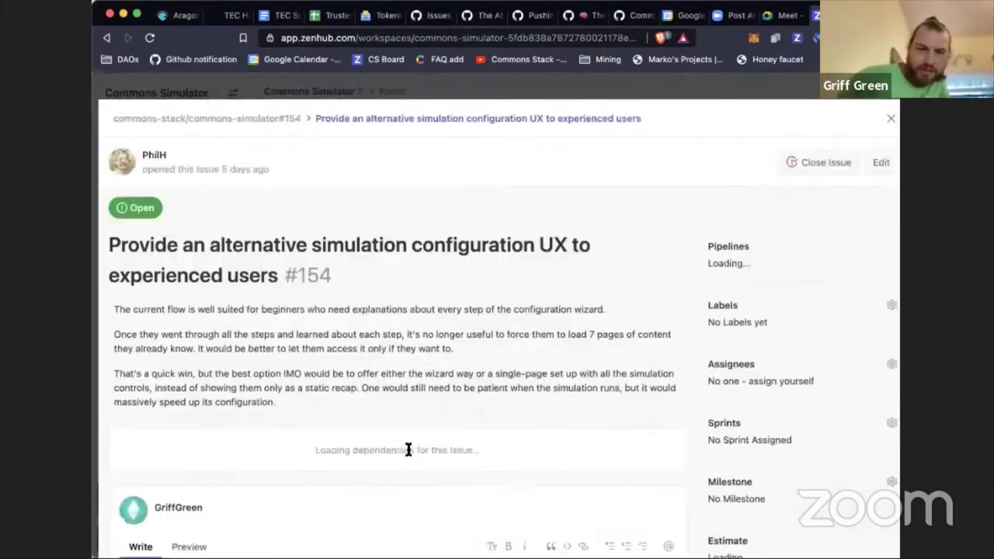
{"action": "scroll", "coordinate": [407, 449], "scroll_direction": "down", "scroll_amount": 10}
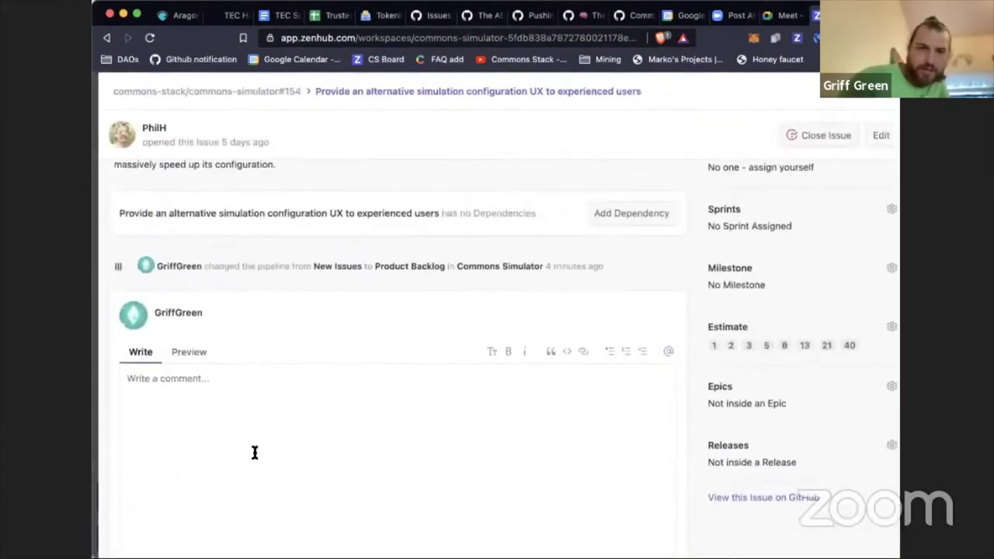
{"action": "left_click", "coordinate": [254, 452]}
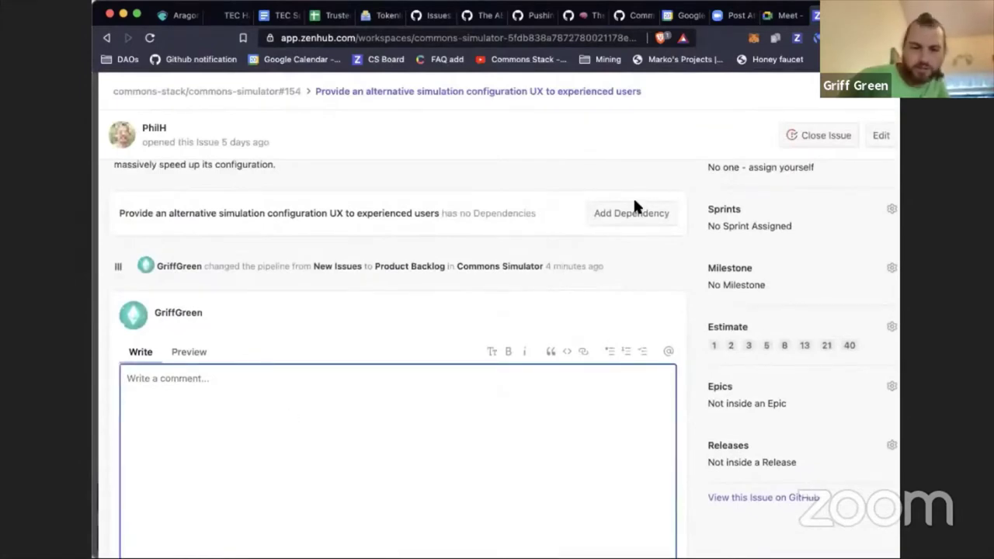
{"action": "key", "text": "ctrl+v"}
{"action": "key", "text": "ctrl+z"}
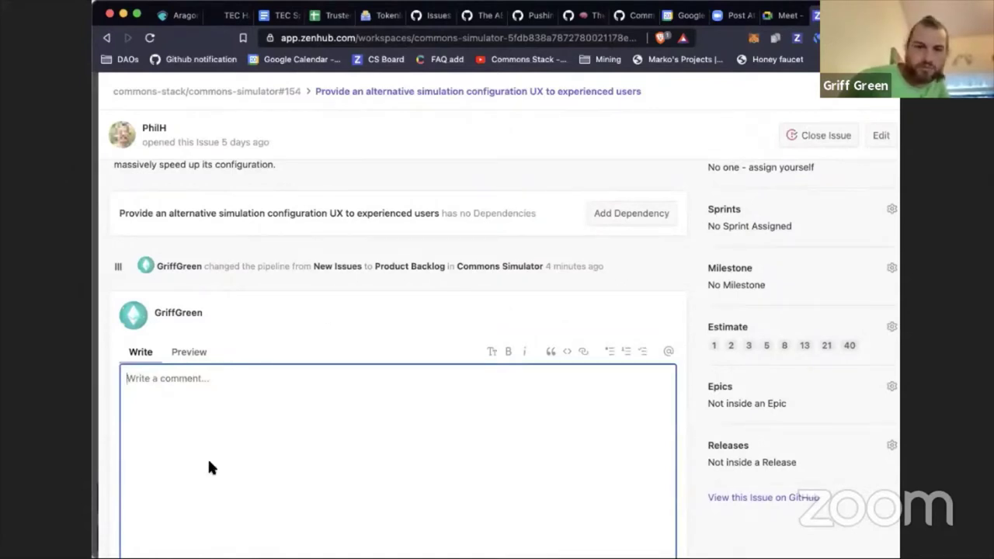
{"action": "type", "text": "Gr"}
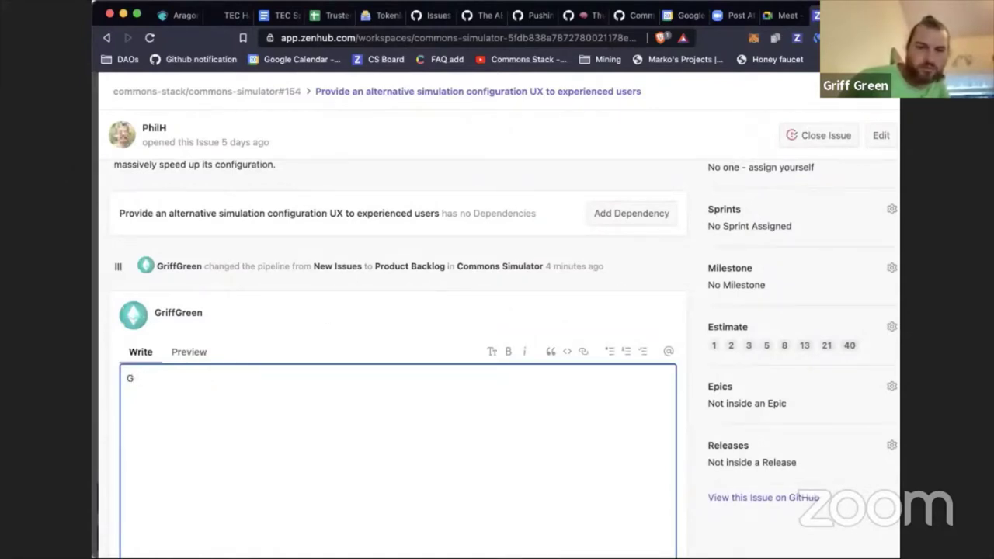
{"action": "key", "text": "BackSpace"}
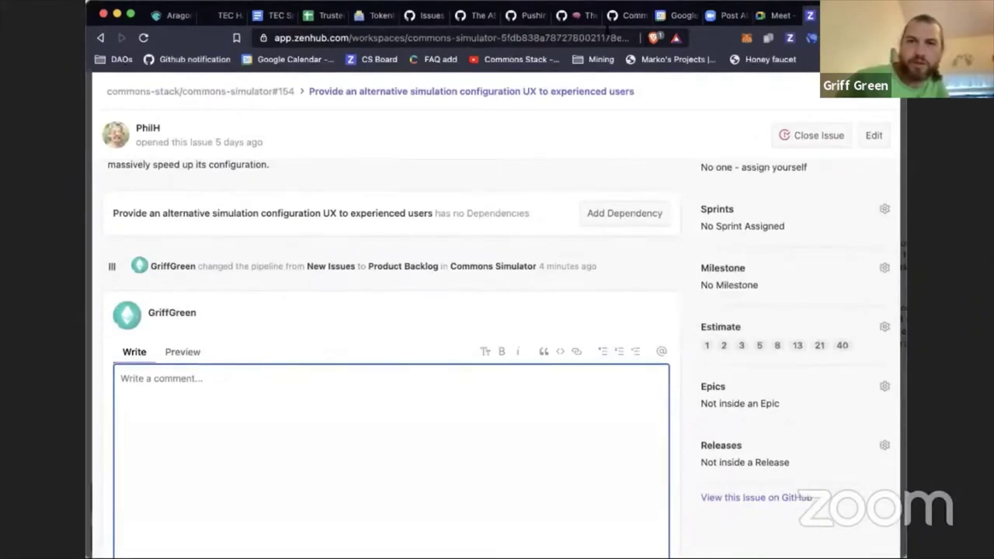
{"action": "left_click", "coordinate": [614, 17]}
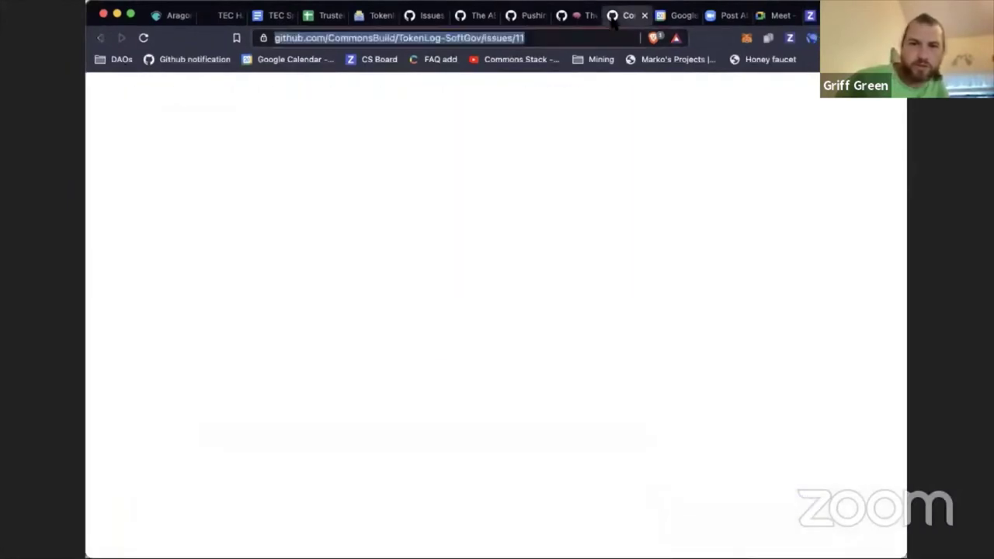
{"action": "key", "text": "super+9"}
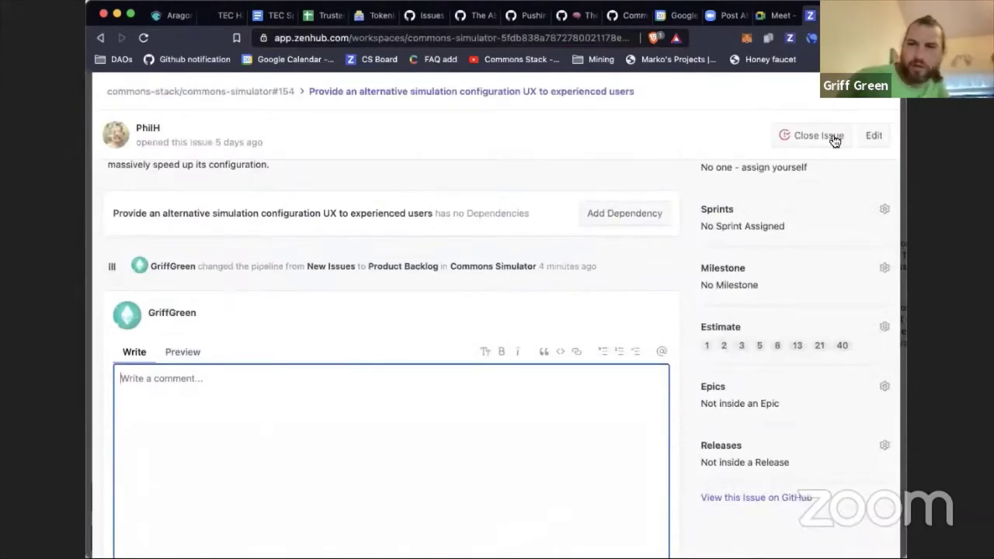
{"action": "left_click", "coordinate": [886, 97]}
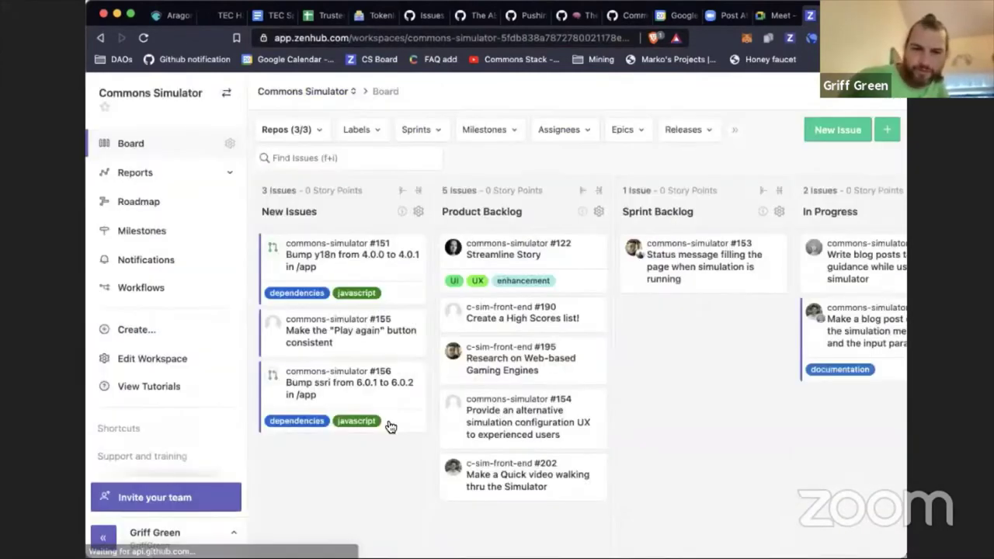
Open issue #155 about making the "Play again" button consistent from New Issues and read its description.
{"action": "left_click", "coordinate": [329, 339]}
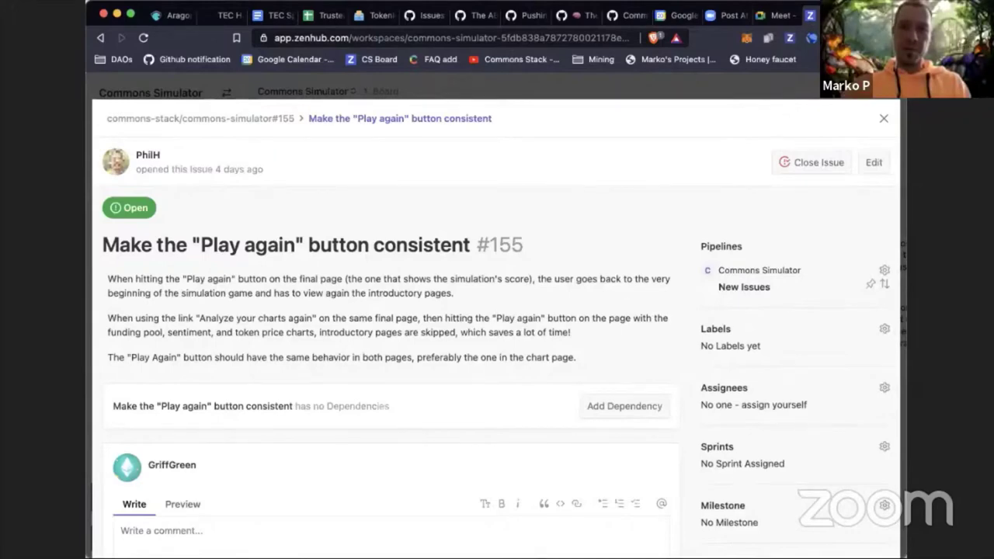
Draft a comment on issue #155 reading "This is a great quick fix! Thx" followed by a mention of the issue's author.
{"action": "scroll", "coordinate": [479, 288], "scroll_direction": "down", "scroll_amount": 5}
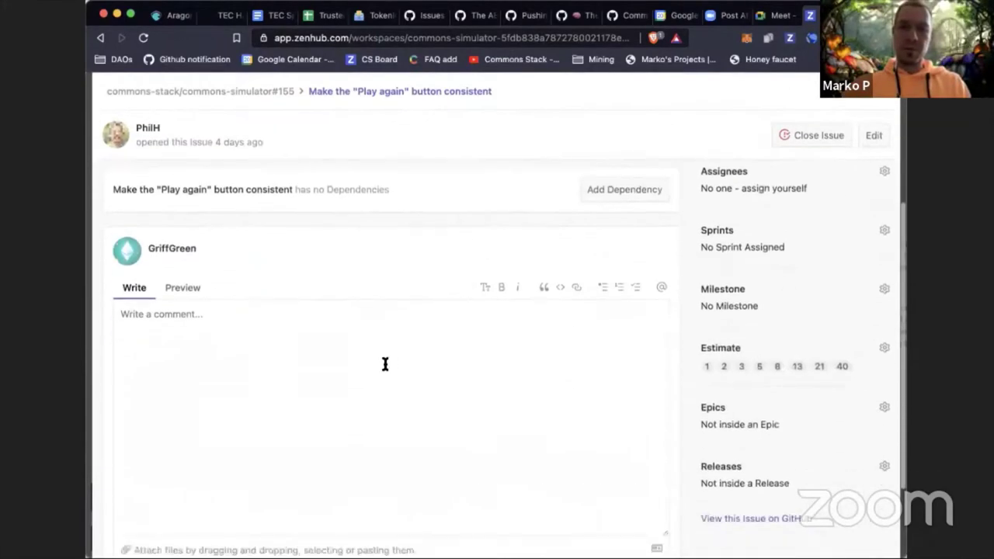
{"action": "left_click", "coordinate": [385, 364]}
{"action": "type", "text": "This is "}
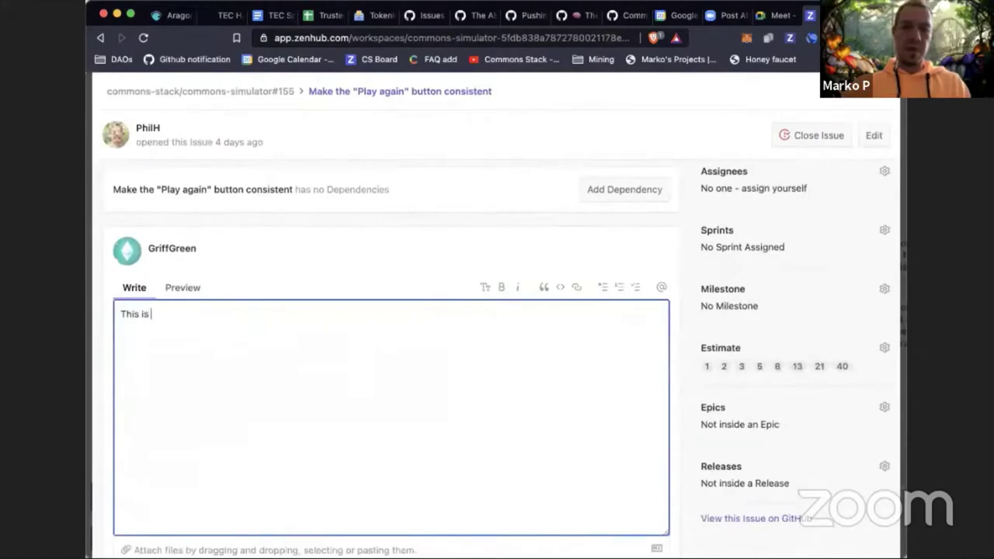
{"action": "type", "text": "a great qu"}
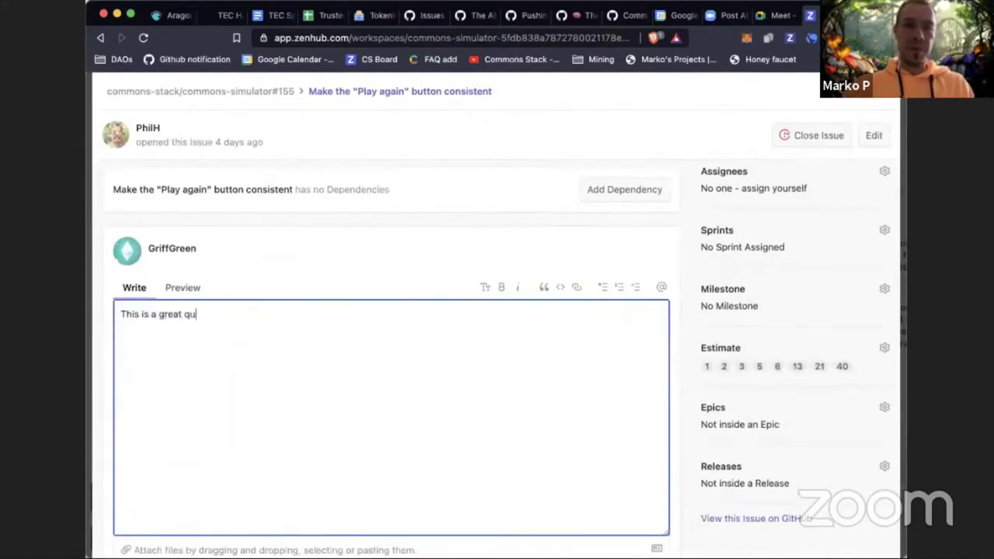
{"action": "type", "text": "ick fix!"}
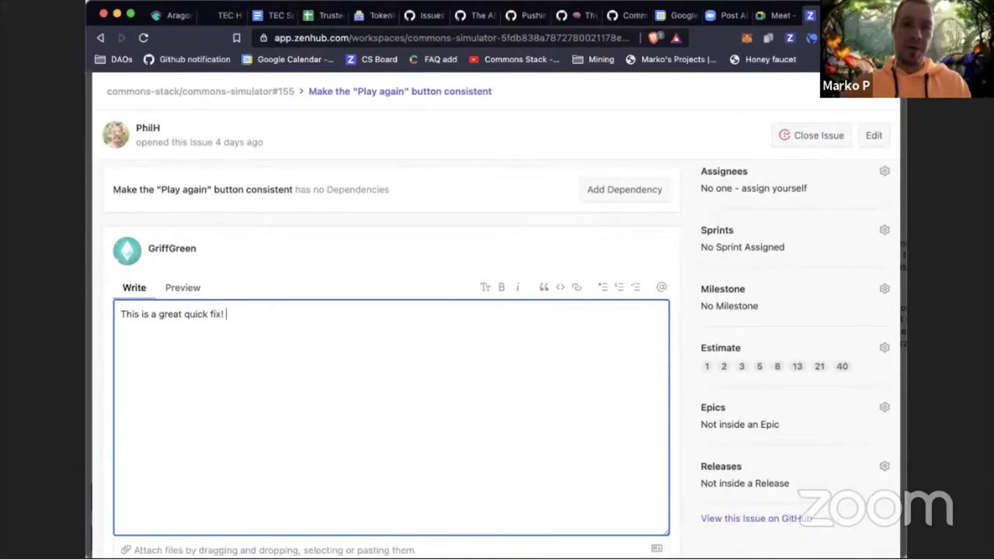
{"action": "type", "text": "Thx "}
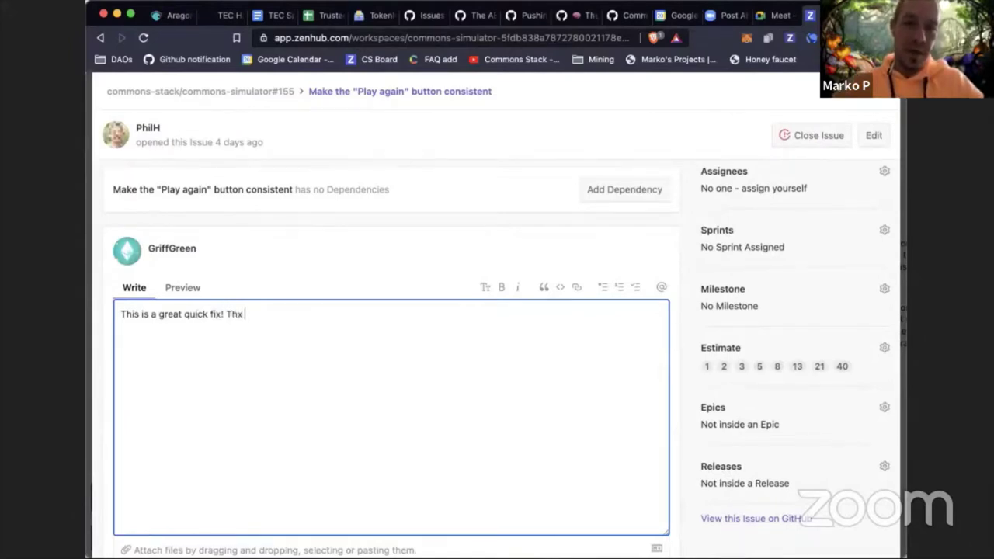
{"action": "type", "text": "@phil"}
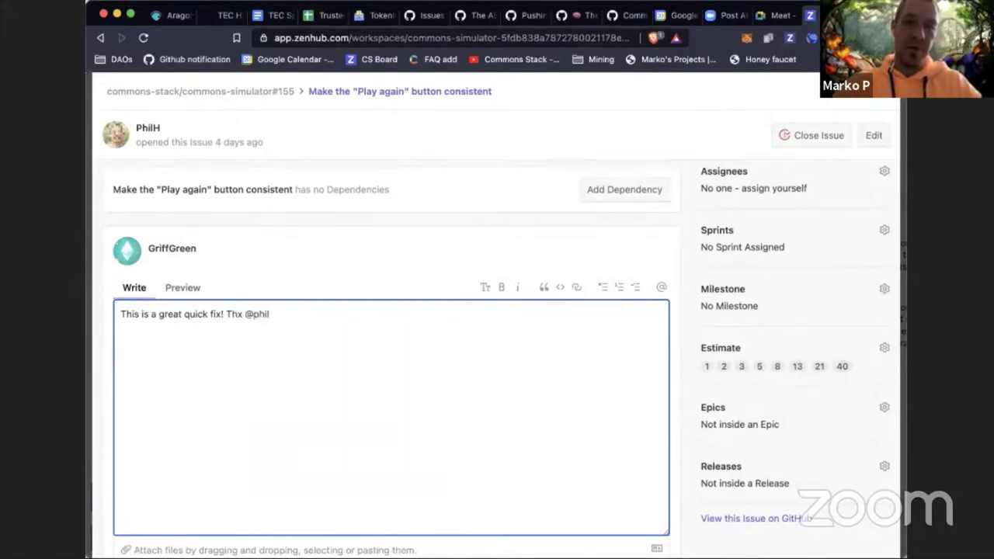
{"action": "type", "text": "h"}
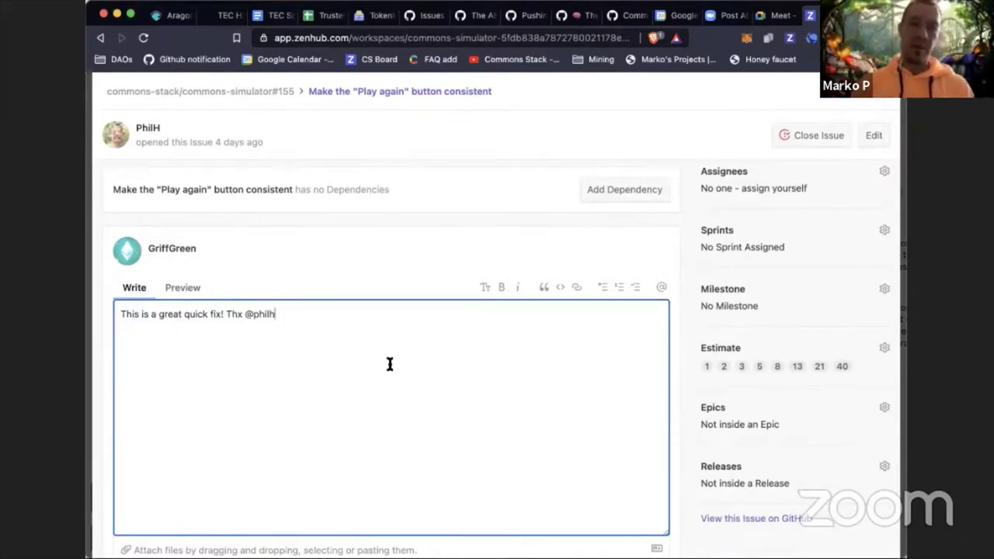
Reread the description of issue #155, then search the assignee list for a teammate and assign them.
{"action": "scroll", "coordinate": [450, 262], "scroll_direction": "up", "scroll_amount": 2}
{"action": "scroll", "coordinate": [449, 263], "scroll_direction": "up", "scroll_amount": 2}
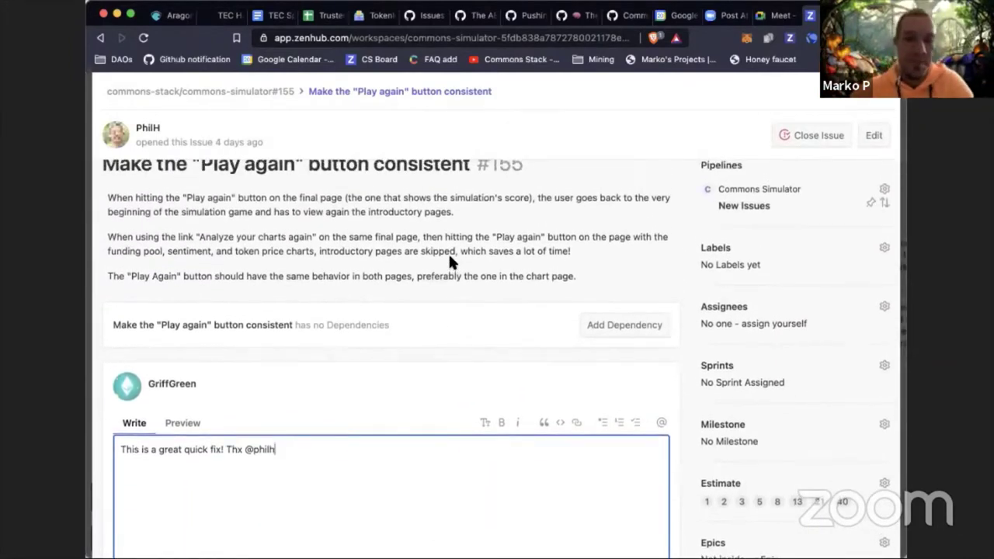
{"action": "scroll", "coordinate": [449, 263], "scroll_direction": "down", "scroll_amount": 1}
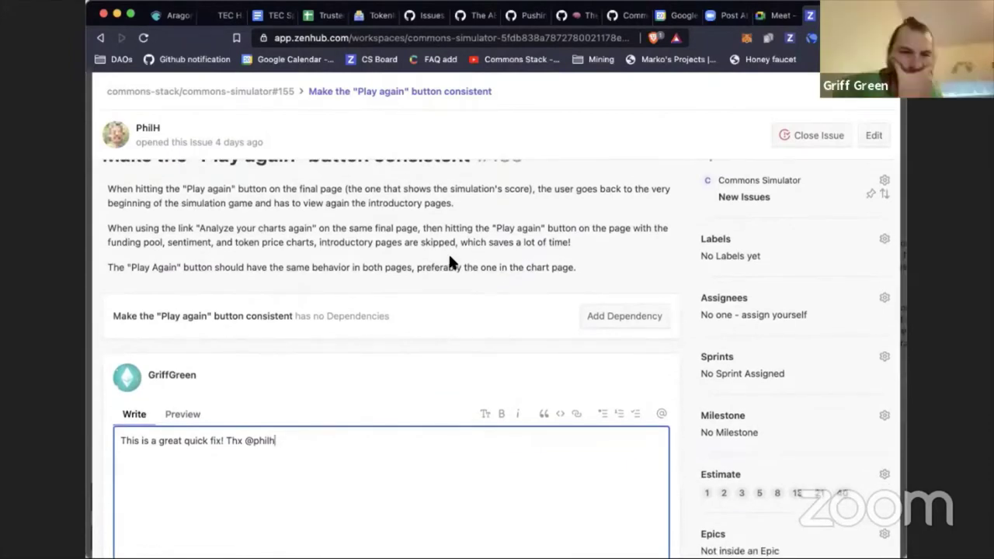
{"action": "scroll", "coordinate": [448, 263], "scroll_direction": "up", "scroll_amount": 1}
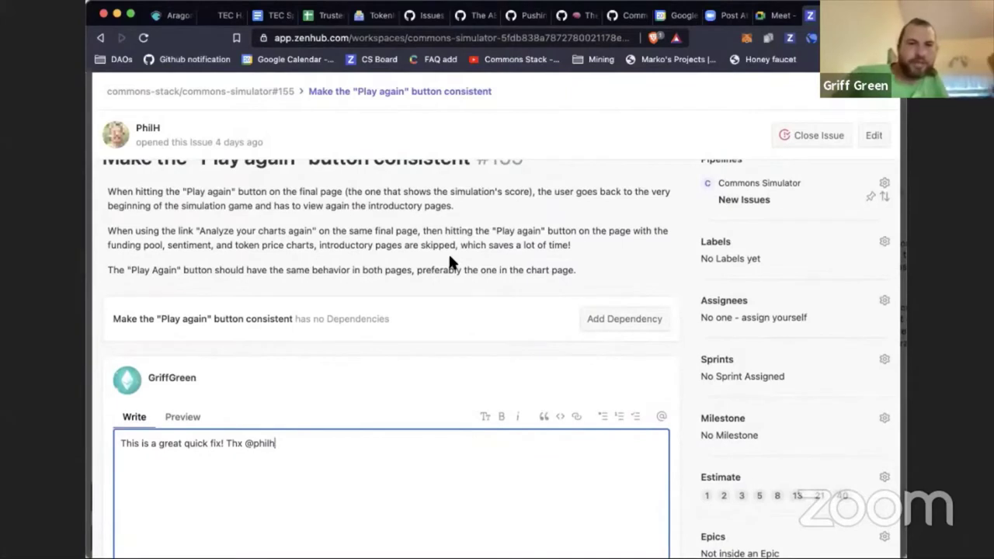
{"action": "left_click", "coordinate": [715, 300]}
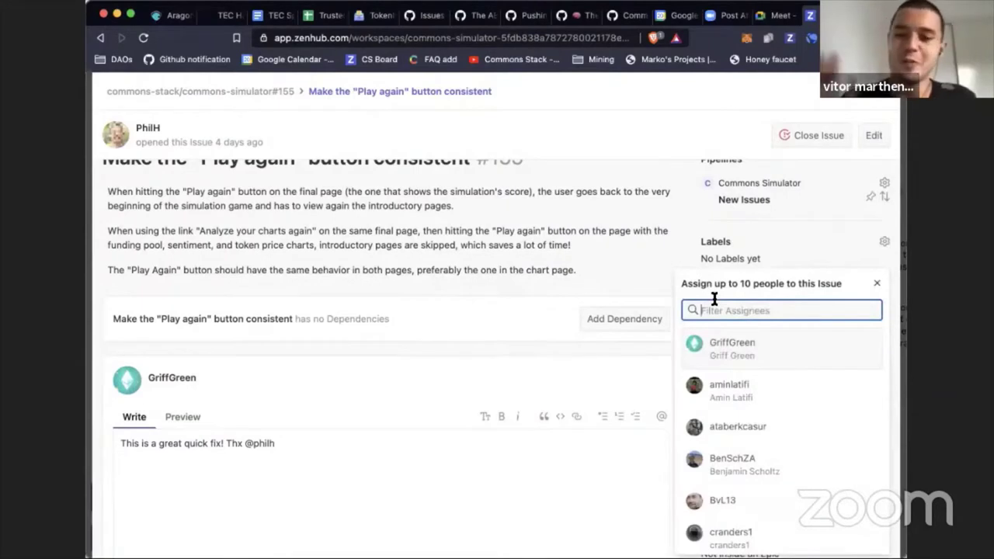
{"action": "type", "text": "fabi"}
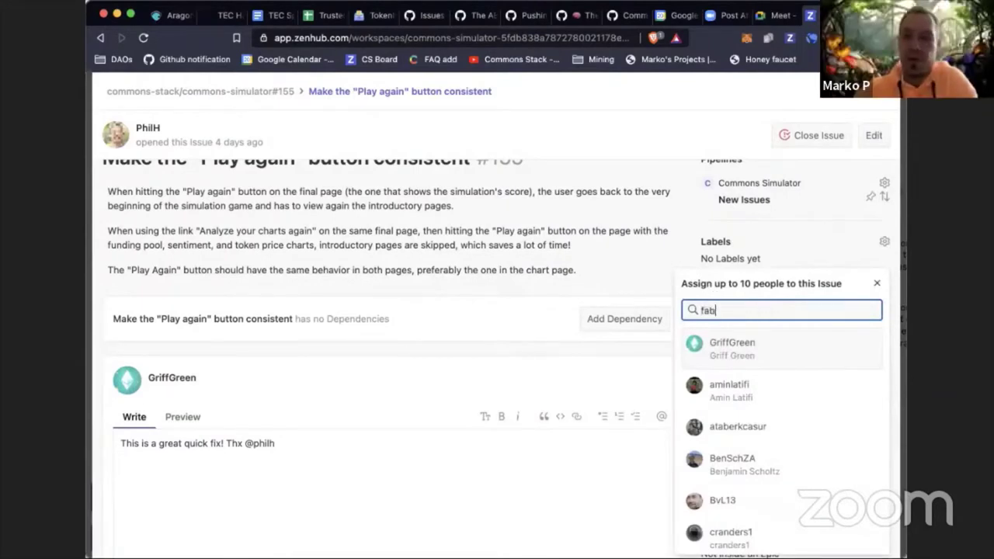
{"action": "key", "text": "BackSpace"}
{"action": "key", "text": "BackSpace"}
{"action": "key", "text": "BackSpace"}
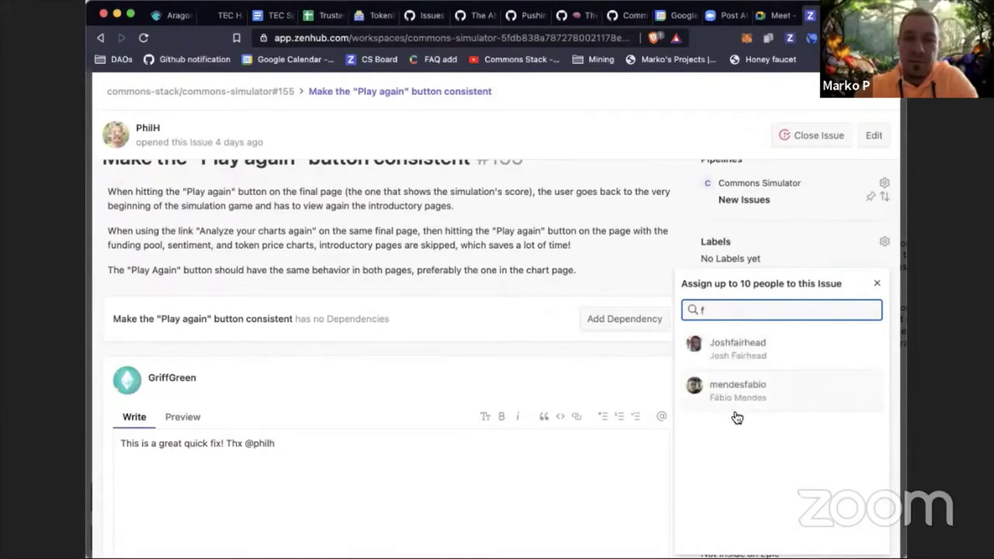
{"action": "left_click", "coordinate": [737, 411]}
Search for a second teammate, add them as another assignee of issue #155 and return to the comment draft.
{"action": "left_click", "coordinate": [751, 307]}
{"action": "key", "text": "BackSpace"}
{"action": "type", "text": "me"}
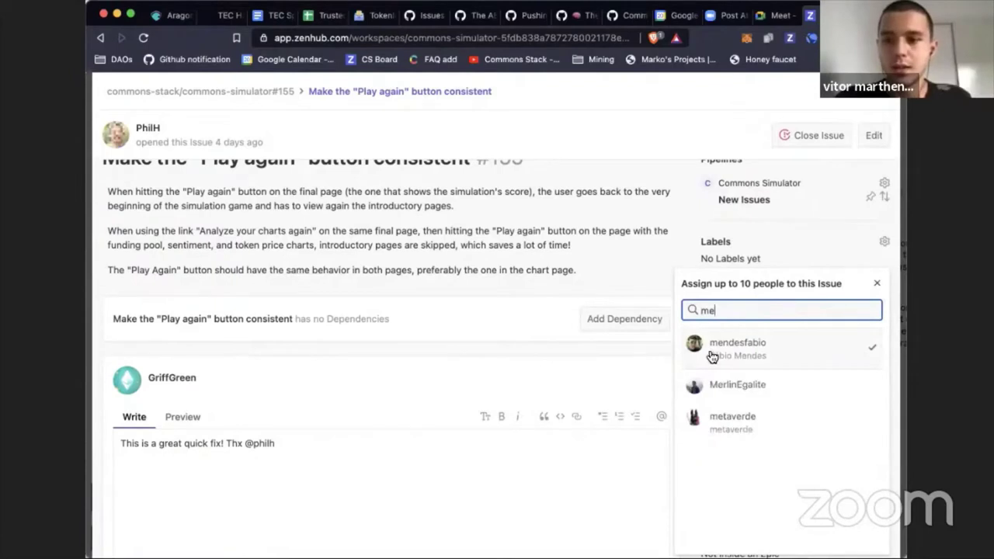
{"action": "left_click", "coordinate": [734, 392]}
{"action": "left_click", "coordinate": [497, 499]}
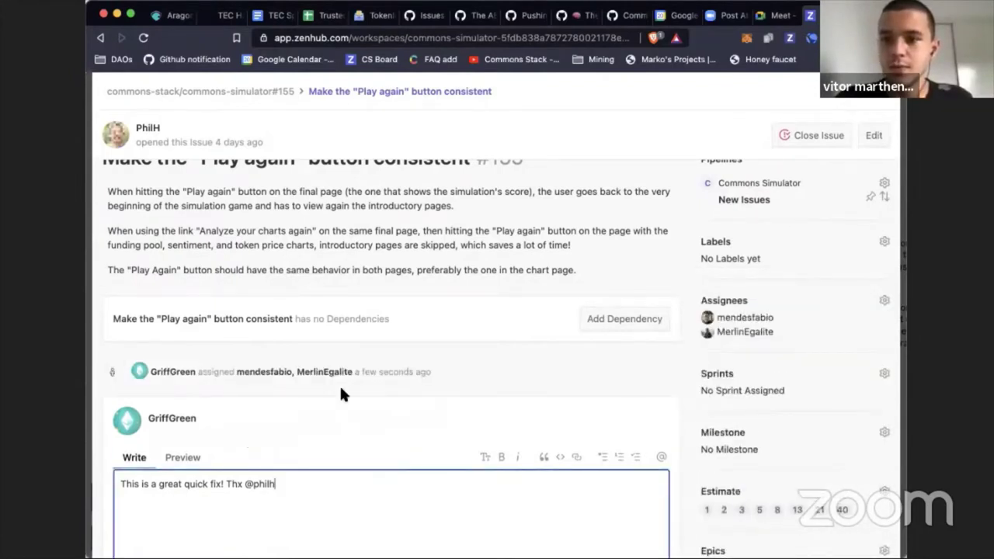
Check the author's handle against the mention in the drafted comment and post the comment on issue #155.
{"action": "scroll", "coordinate": [311, 350], "scroll_direction": "up", "scroll_amount": 3}
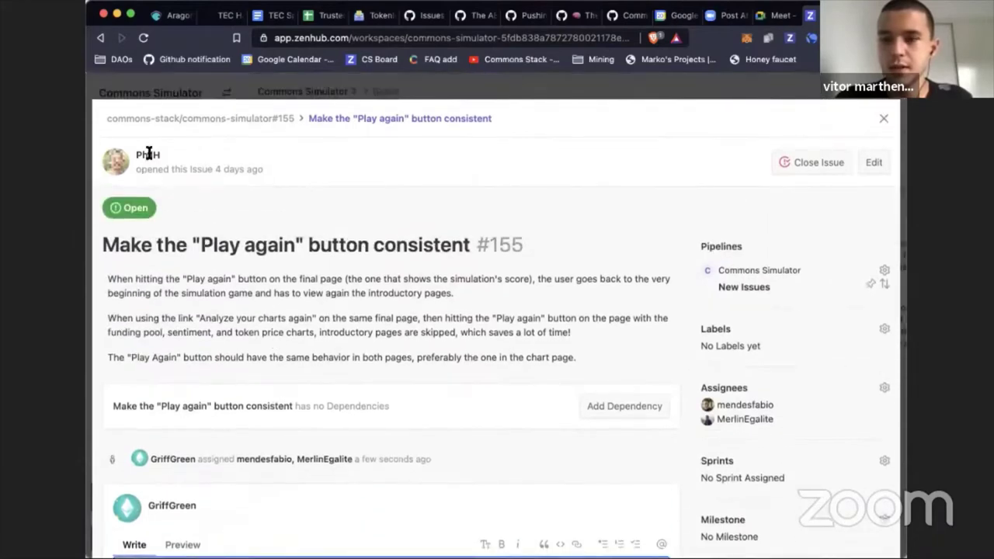
{"action": "type", "text": "This is a great quick fix! Thx @philh"}
{"action": "scroll", "coordinate": [433, 398], "scroll_direction": "down", "scroll_amount": 4}
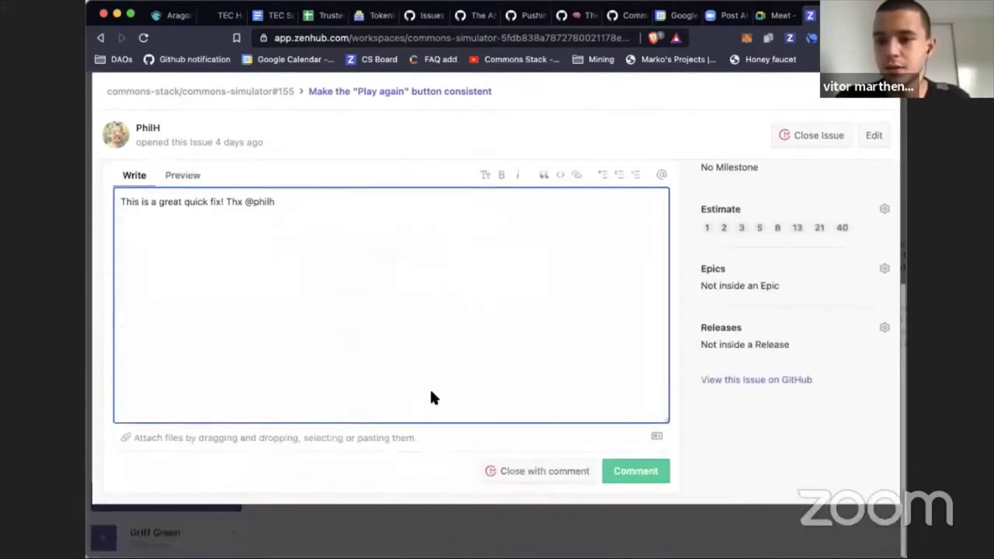
{"action": "left_click", "coordinate": [656, 471]}
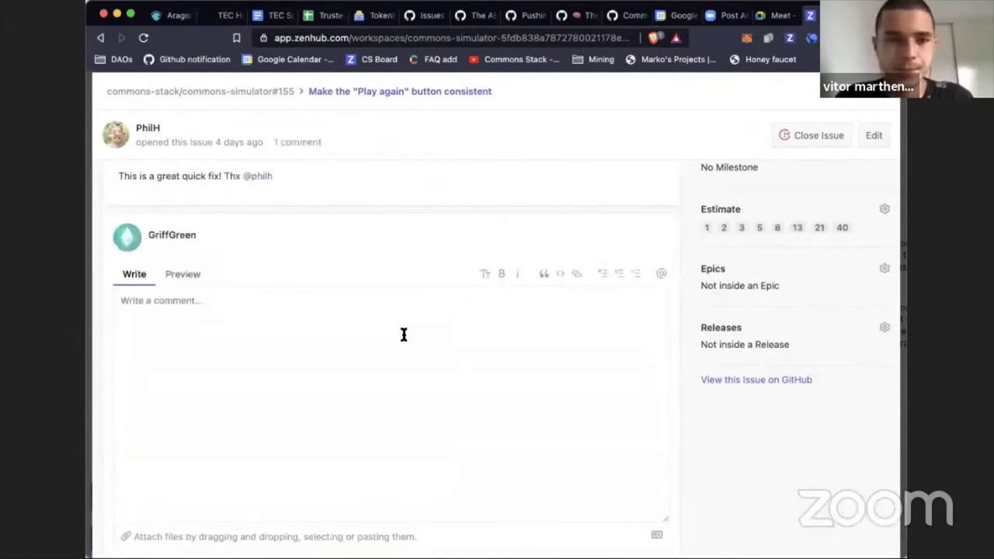
Move issue #155 from New Issues to the Sprint Backlog pipeline and close the issue.
{"action": "scroll", "coordinate": [404, 335], "scroll_direction": "up", "scroll_amount": 10}
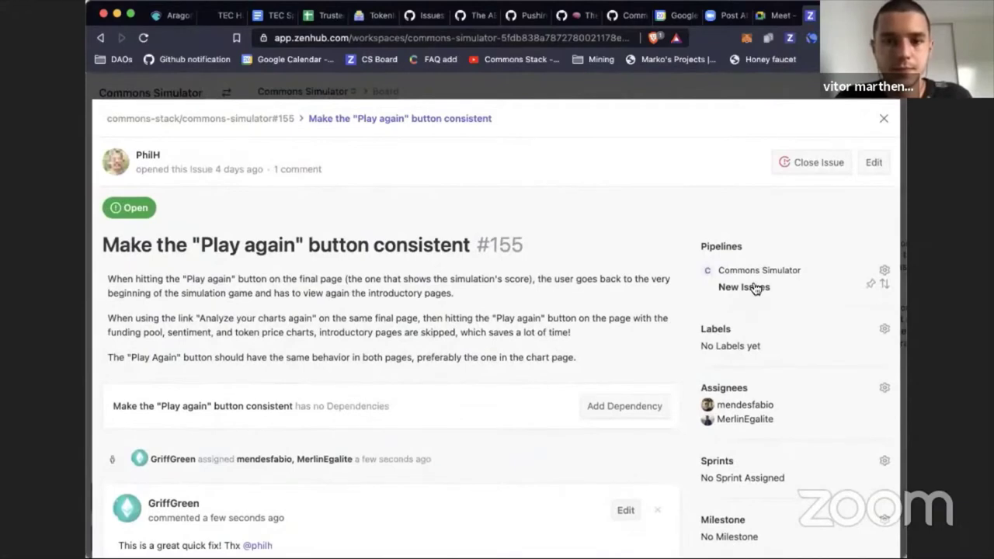
{"action": "left_click", "coordinate": [750, 285]}
{"action": "left_click", "coordinate": [742, 395]}
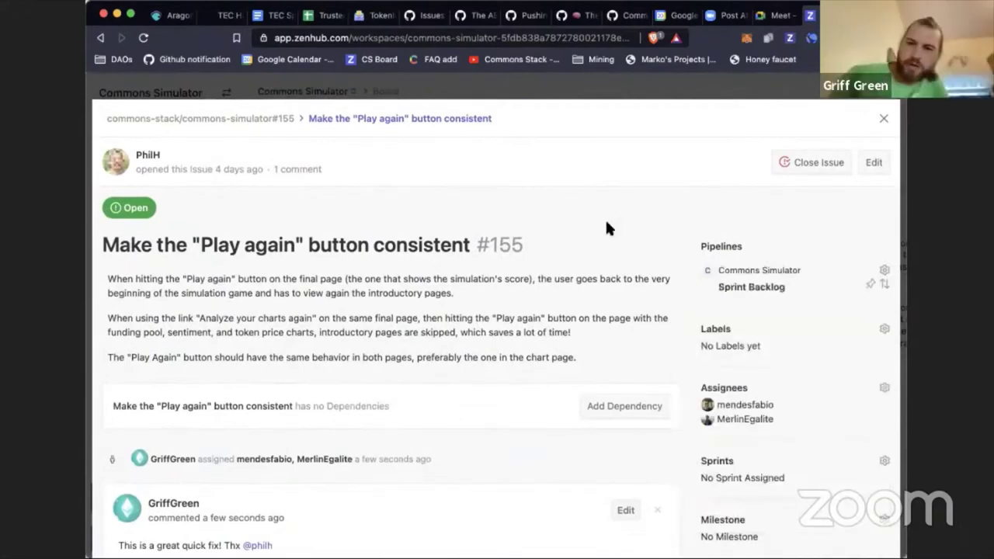
{"action": "left_click", "coordinate": [886, 121]}
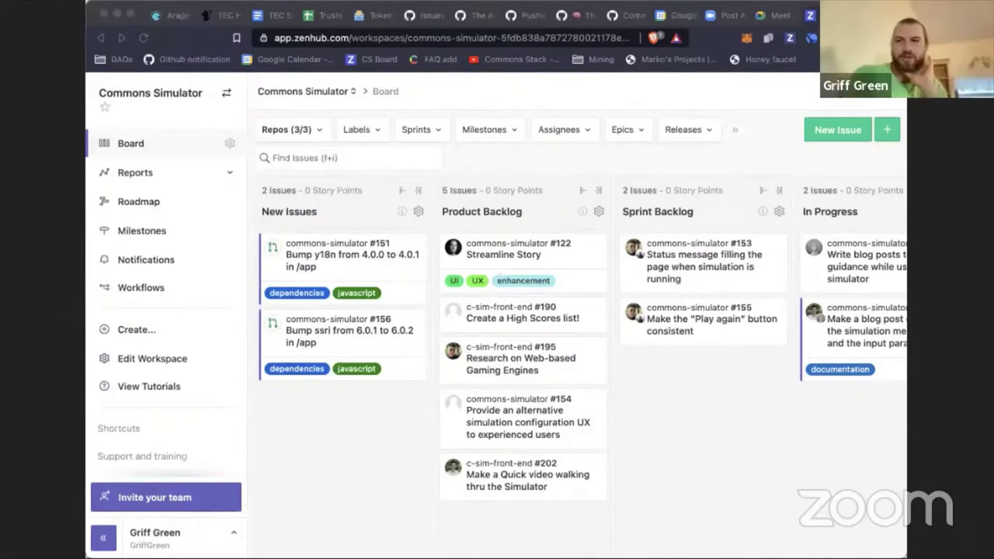
Reopen issue #155 from the Sprint Backlog, review its description and comment, and return to the board.
{"action": "scroll", "coordinate": [536, 402], "scroll_direction": "right", "scroll_amount": 5}
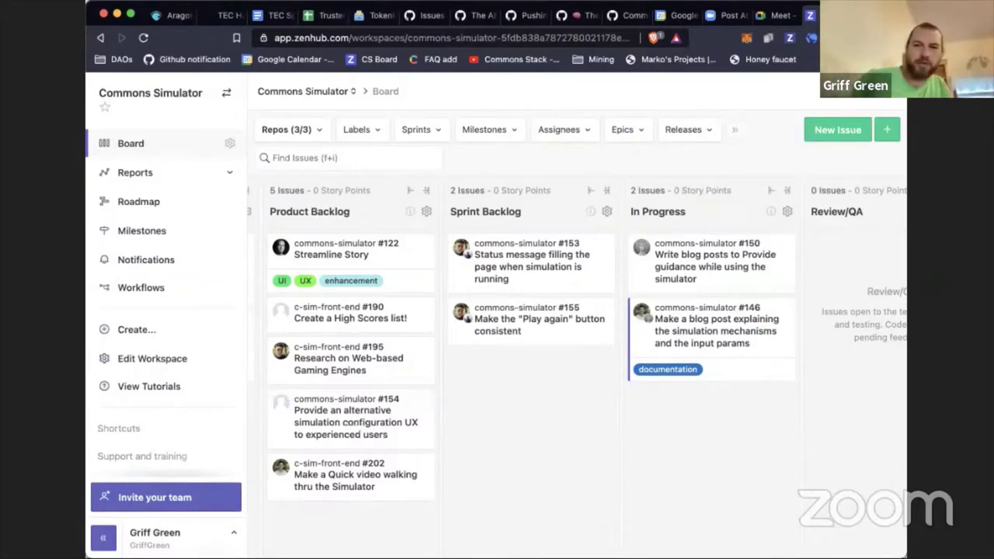
{"action": "left_click", "coordinate": [549, 327]}
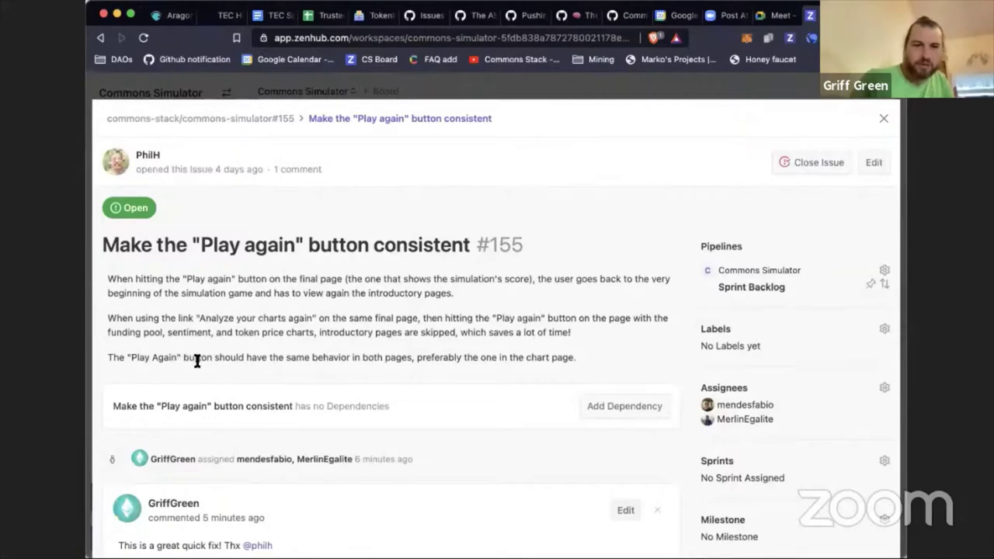
{"action": "scroll", "coordinate": [198, 360], "scroll_direction": "down", "scroll_amount": 3}
{"action": "scroll", "coordinate": [250, 230], "scroll_direction": "up", "scroll_amount": 3}
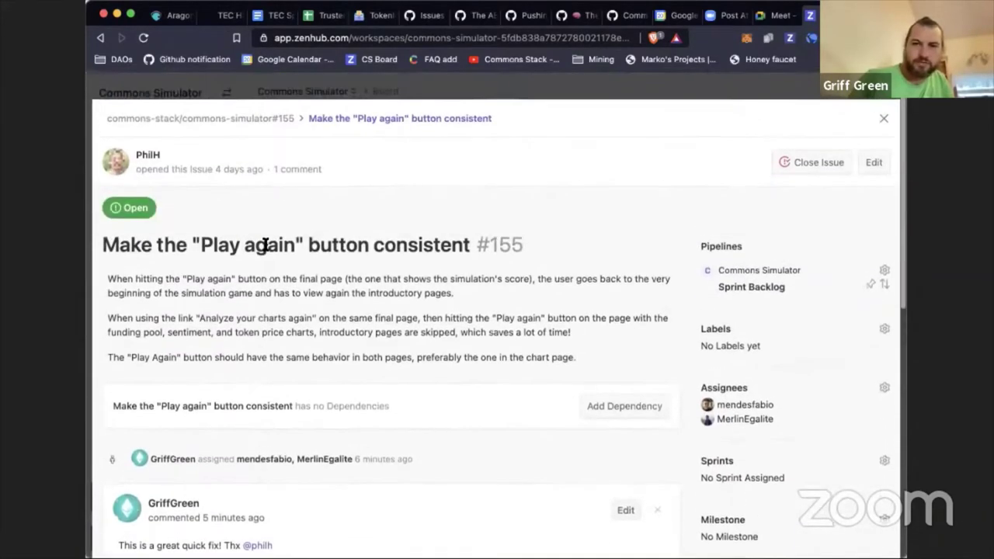
{"action": "left_click", "coordinate": [885, 120]}
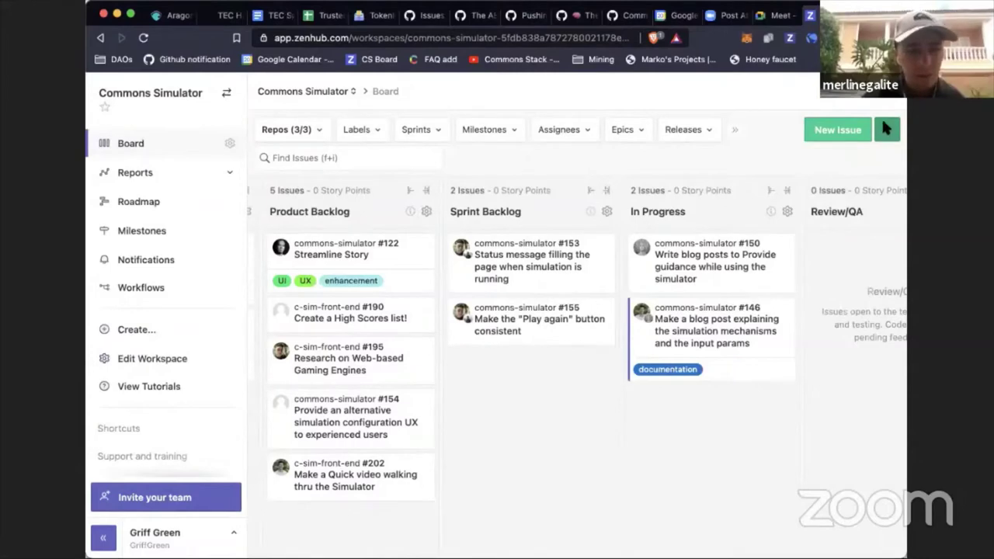
Open issue #153 from the Sprint Backlog, unassign its first-listed assignee and return to the board.
{"action": "left_click", "coordinate": [453, 280]}
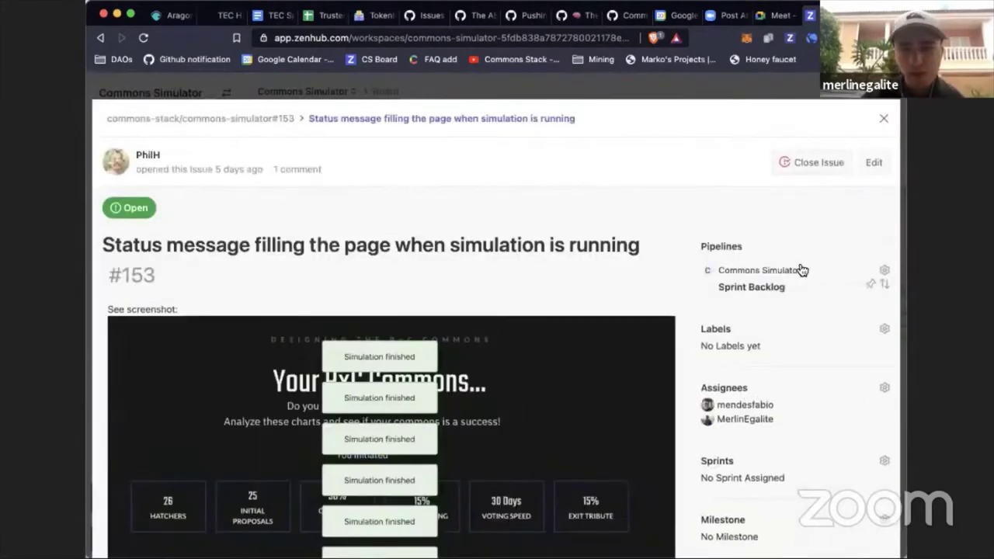
{"action": "left_click", "coordinate": [739, 394]}
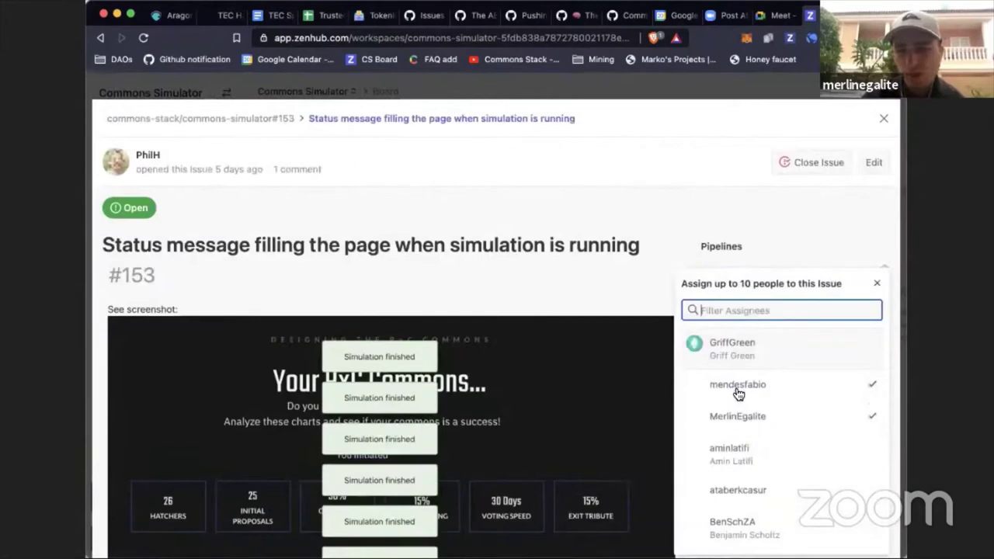
{"action": "left_click", "coordinate": [783, 389]}
{"action": "key", "text": "Escape"}
Open issue #155 from the Sprint Backlog, remove its first-listed assignee and close the issue.
{"action": "left_click", "coordinate": [714, 324]}
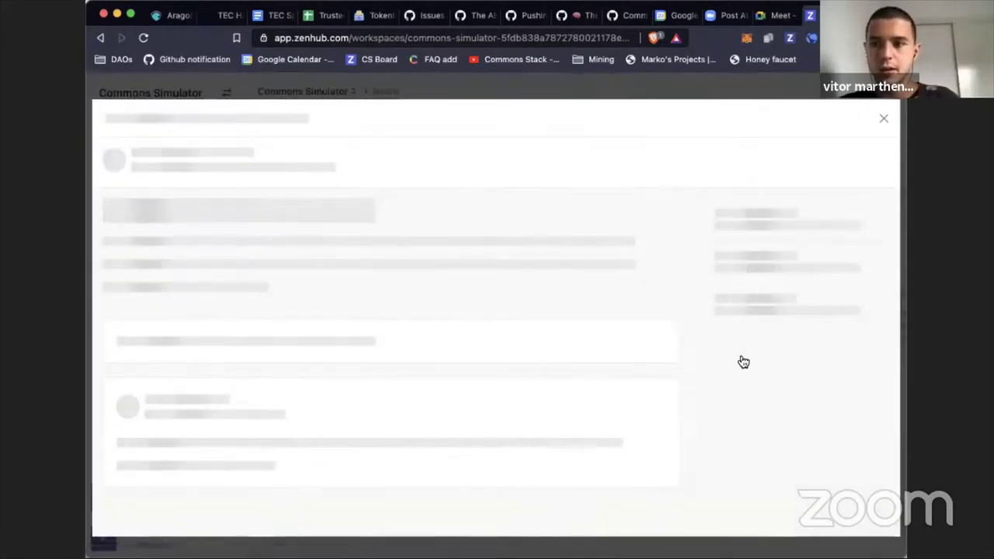
{"action": "left_click", "coordinate": [739, 371]}
{"action": "left_click", "coordinate": [830, 396]}
{"action": "left_click", "coordinate": [641, 151]}
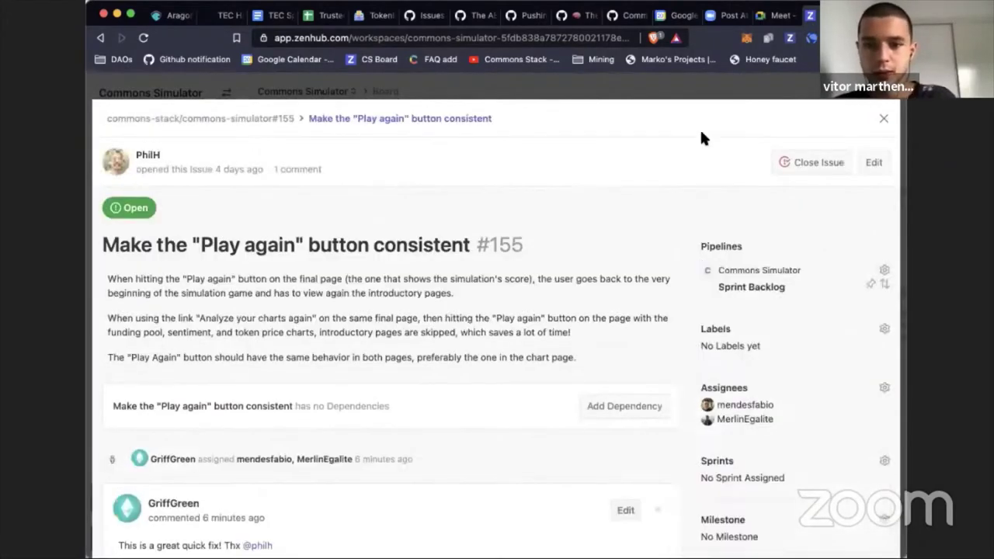
{"action": "left_click", "coordinate": [882, 118]}
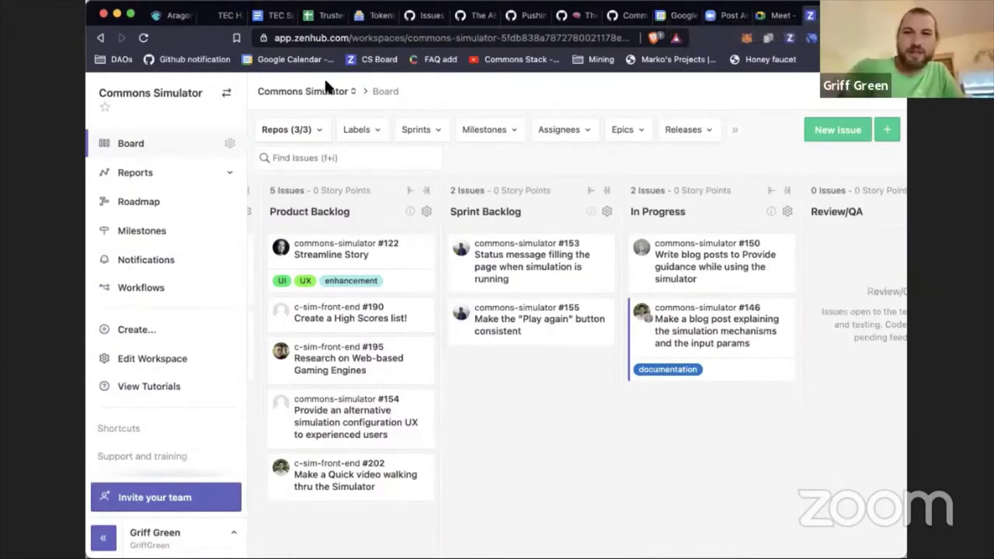
Switch to the Ending the Crypto Technocracy board and look across its pipelines with the milestone filter cleared.
{"action": "left_click", "coordinate": [579, 38]}
{"action": "type", "text": "endi"}
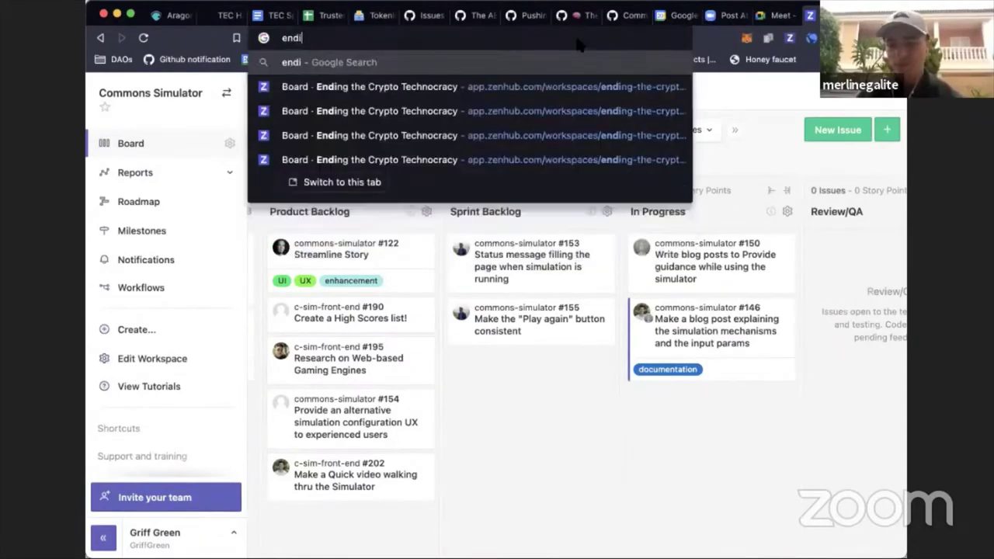
{"action": "key", "text": "Return"}
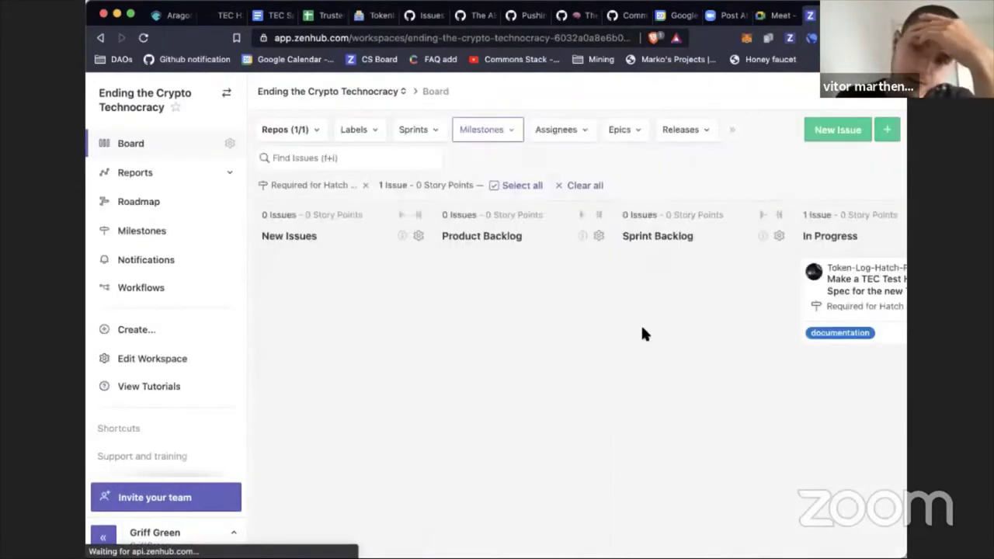
{"action": "scroll", "coordinate": [641, 333], "scroll_direction": "right", "scroll_amount": 5}
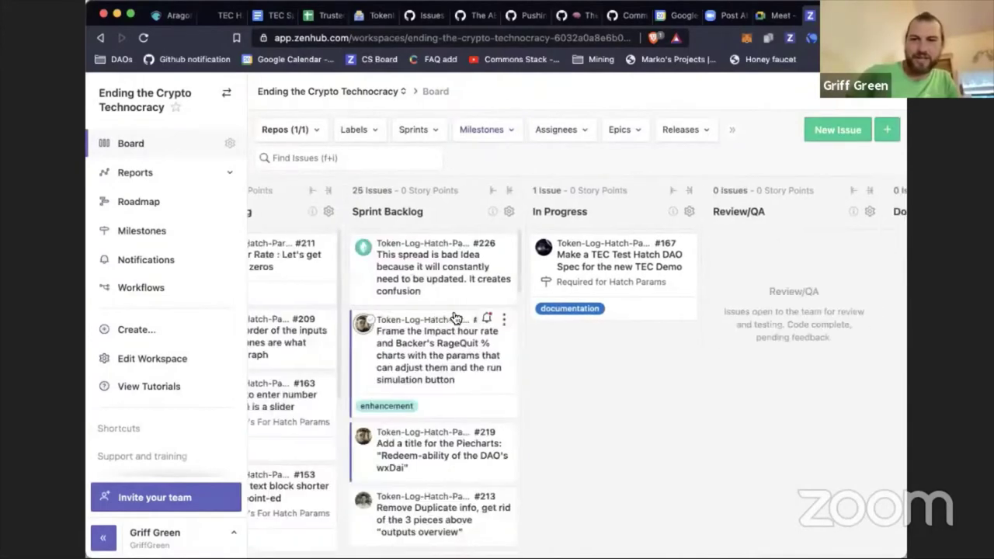
{"action": "scroll", "coordinate": [455, 315], "scroll_direction": "right", "scroll_amount": 5}
{"action": "scroll", "coordinate": [451, 329], "scroll_direction": "left", "scroll_amount": 8}
{"action": "scroll", "coordinate": [344, 342], "scroll_direction": "right", "scroll_amount": 2}
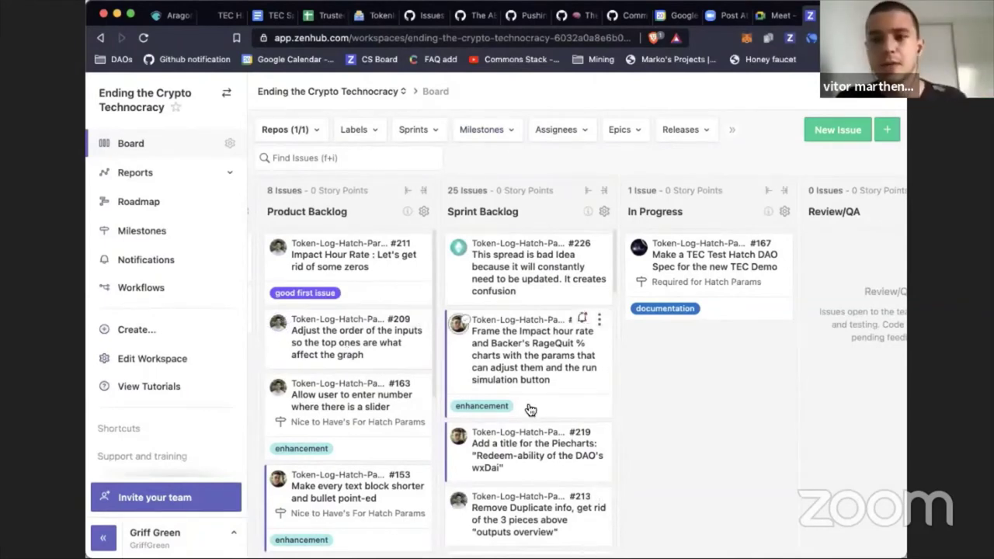
{"action": "scroll", "coordinate": [531, 410], "scroll_direction": "left", "scroll_amount": 3}
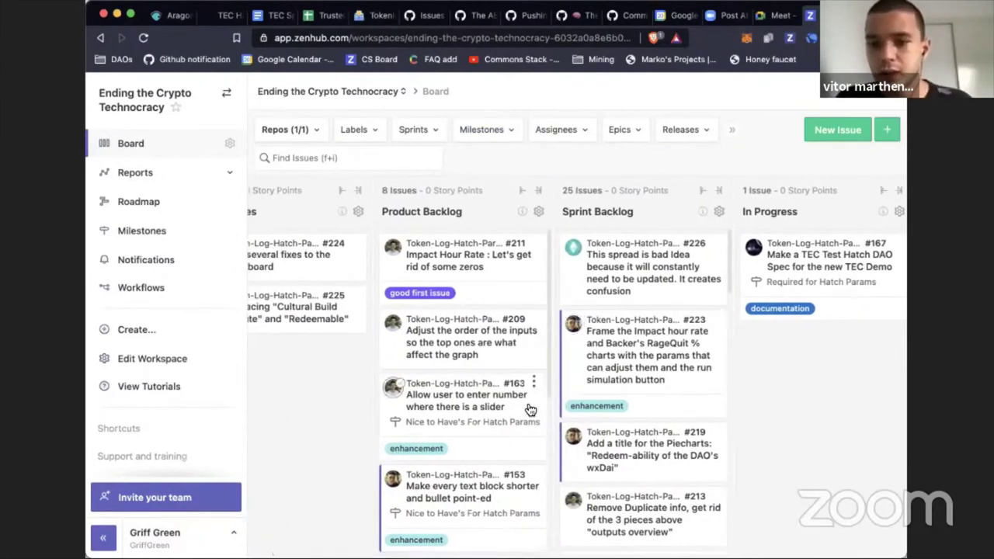
{"action": "scroll", "coordinate": [530, 410], "scroll_direction": "left", "scroll_amount": 2}
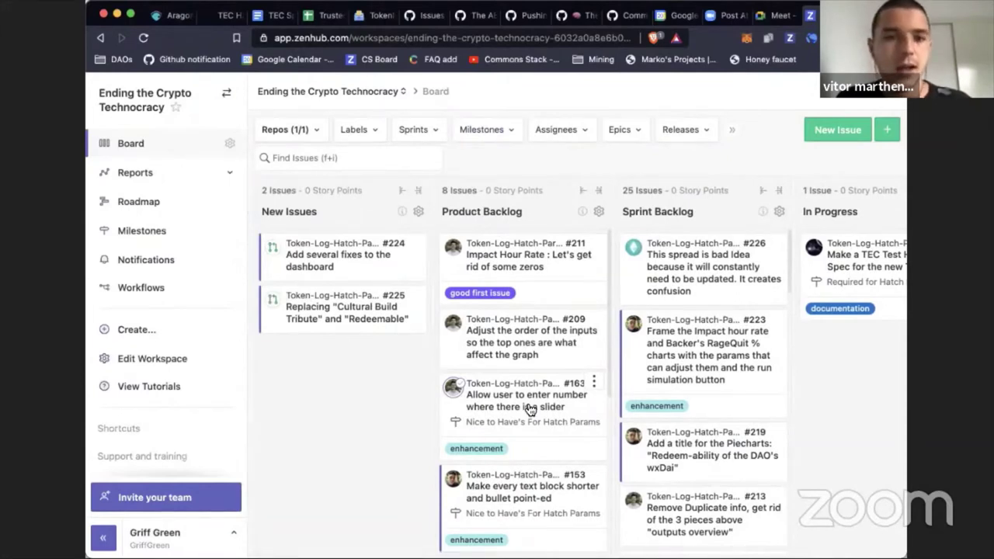
{"action": "scroll", "coordinate": [530, 410], "scroll_direction": "right", "scroll_amount": 3}
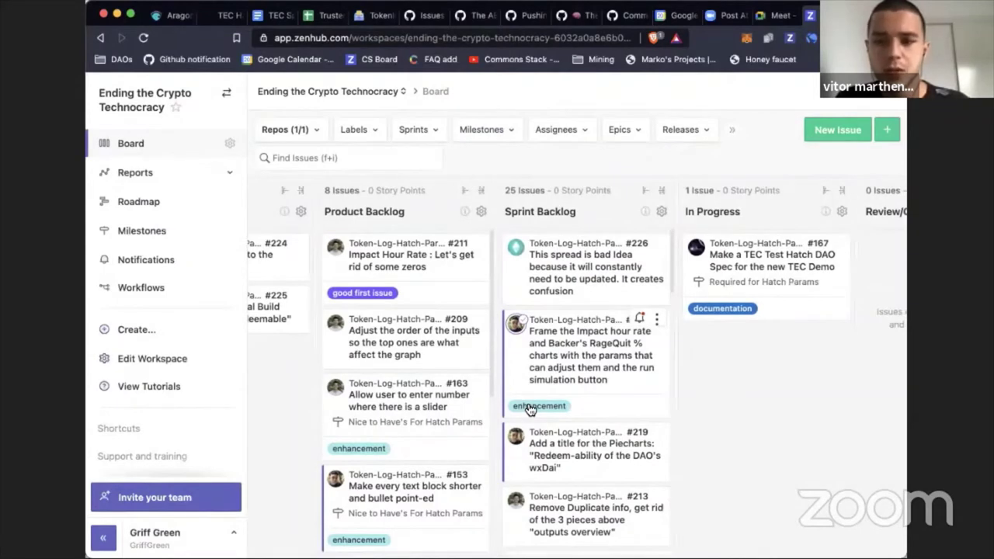
{"action": "scroll", "coordinate": [472, 382], "scroll_direction": "left", "scroll_amount": 4}
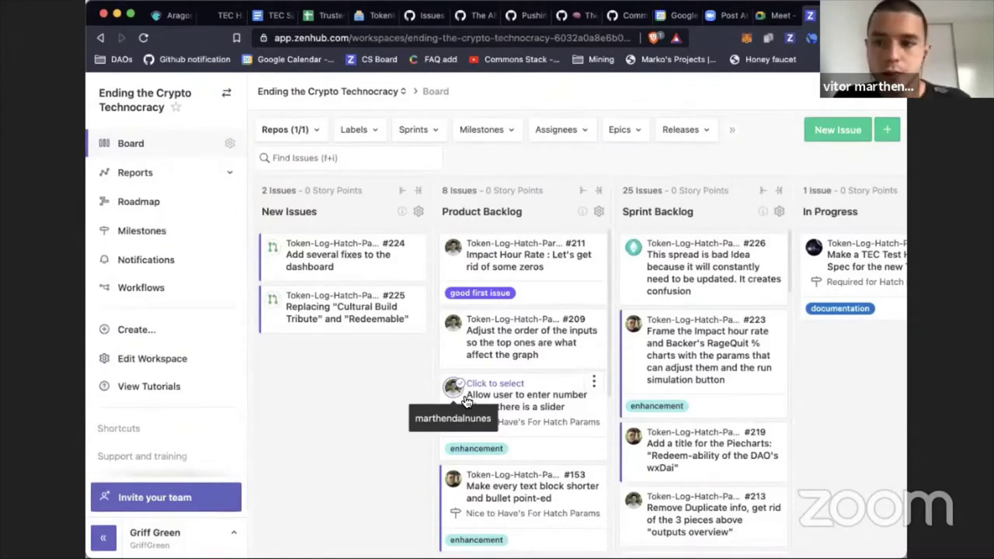
{"action": "scroll", "coordinate": [466, 400], "scroll_direction": "right", "scroll_amount": 3}
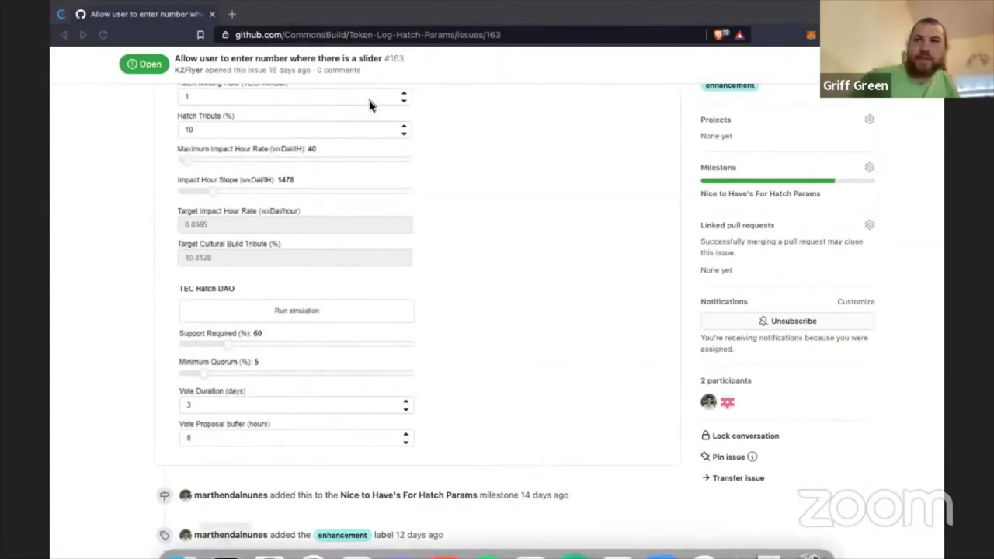
Go from issue #163 to the Token-Log-Hatch-Params issue list and sort the open issues by oldest.
{"action": "scroll", "coordinate": [351, 103], "scroll_direction": "up", "scroll_amount": 5}
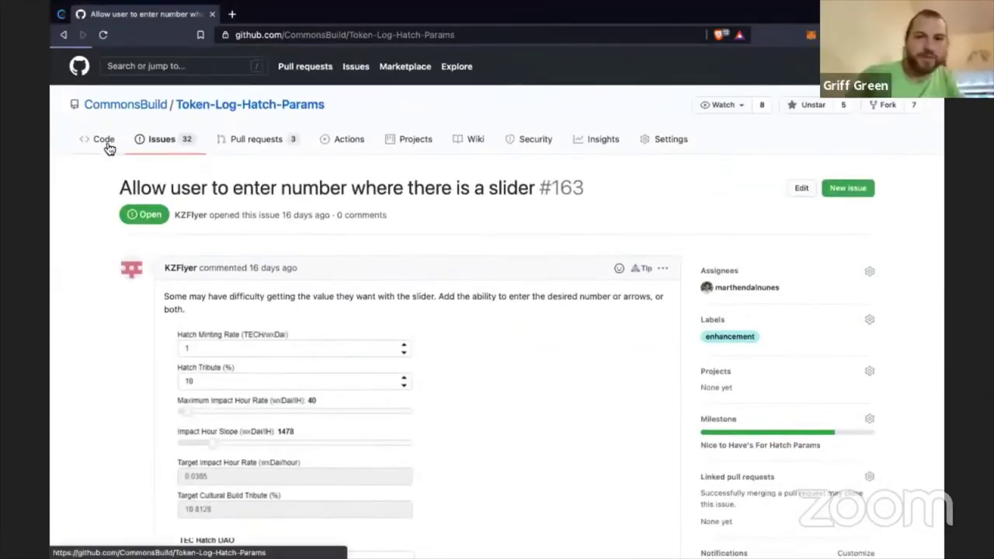
{"action": "left_click", "coordinate": [106, 142]}
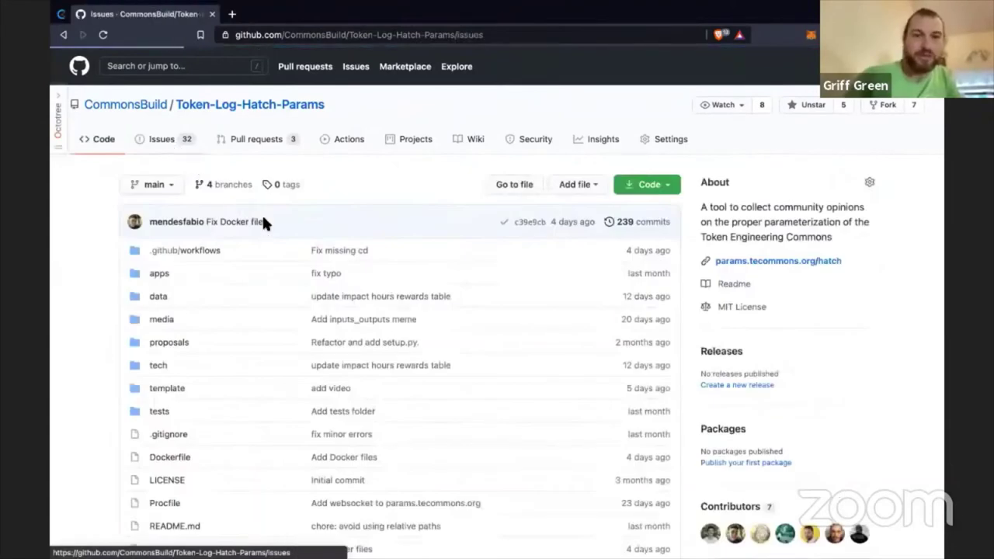
{"action": "scroll", "coordinate": [891, 149], "scroll_direction": "down", "scroll_amount": 1}
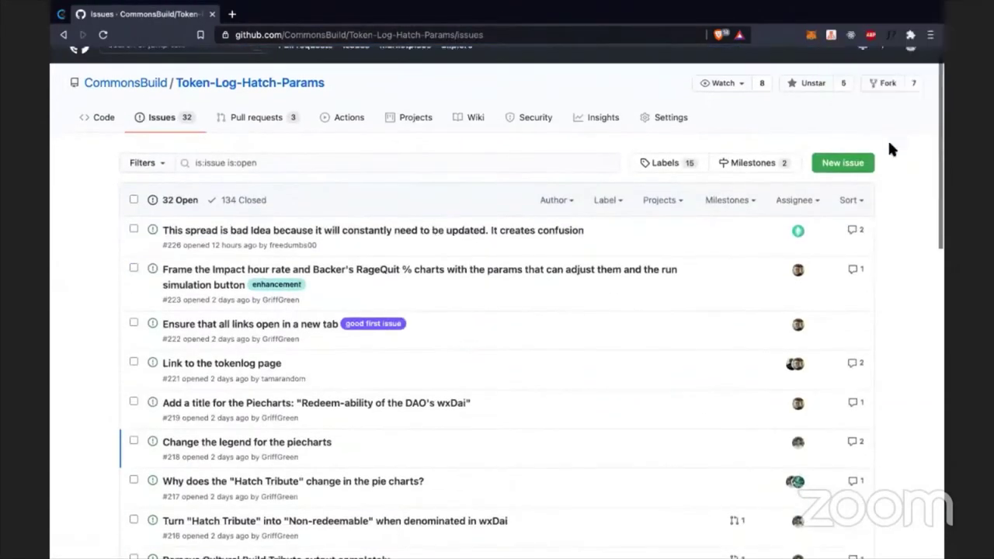
{"action": "left_click", "coordinate": [851, 198]}
{"action": "left_click", "coordinate": [774, 260]}
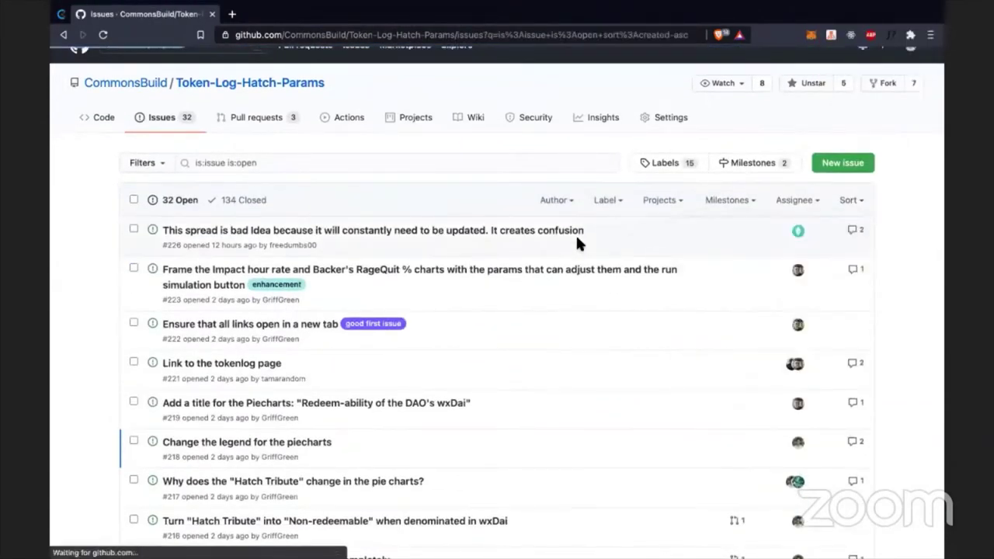
Open issue #163, "Allow user to enter number where there is a slider", in a new tab and review its description.
{"action": "scroll", "coordinate": [554, 314], "scroll_direction": "down", "scroll_amount": 1}
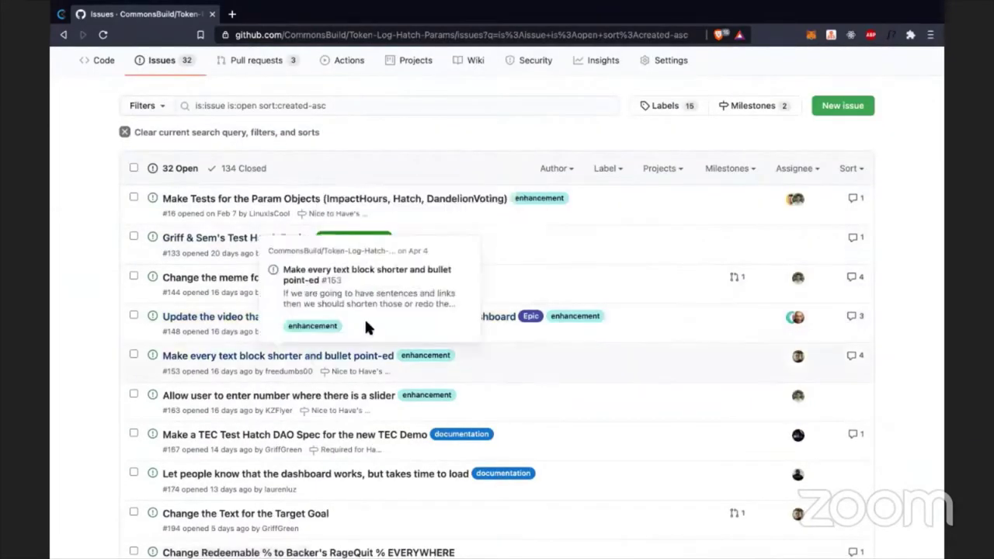
{"action": "scroll", "coordinate": [365, 328], "scroll_direction": "down", "scroll_amount": 1}
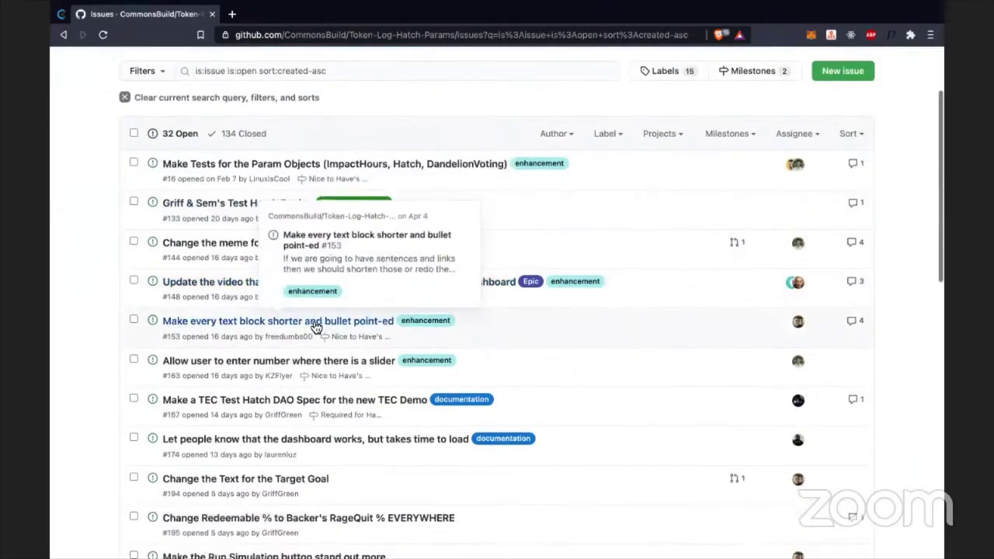
{"action": "right_click", "coordinate": [257, 356]}
{"action": "key", "text": "Return"}
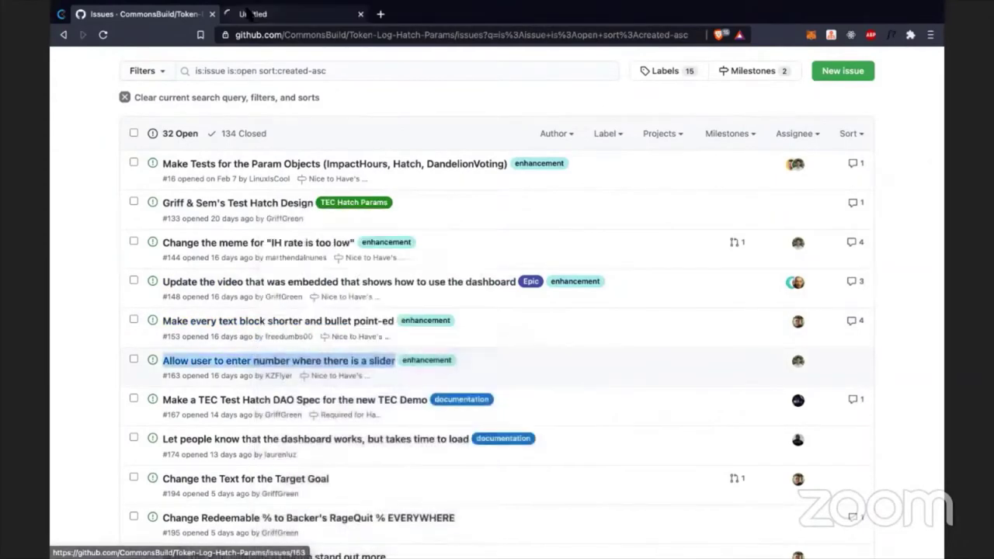
{"action": "left_click", "coordinate": [253, 16]}
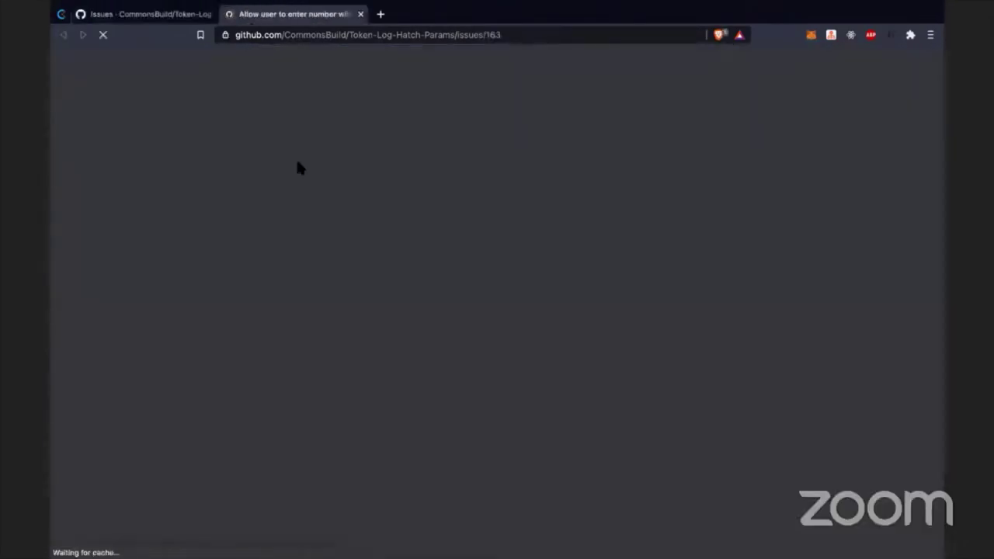
{"action": "scroll", "coordinate": [397, 291], "scroll_direction": "down", "scroll_amount": 10}
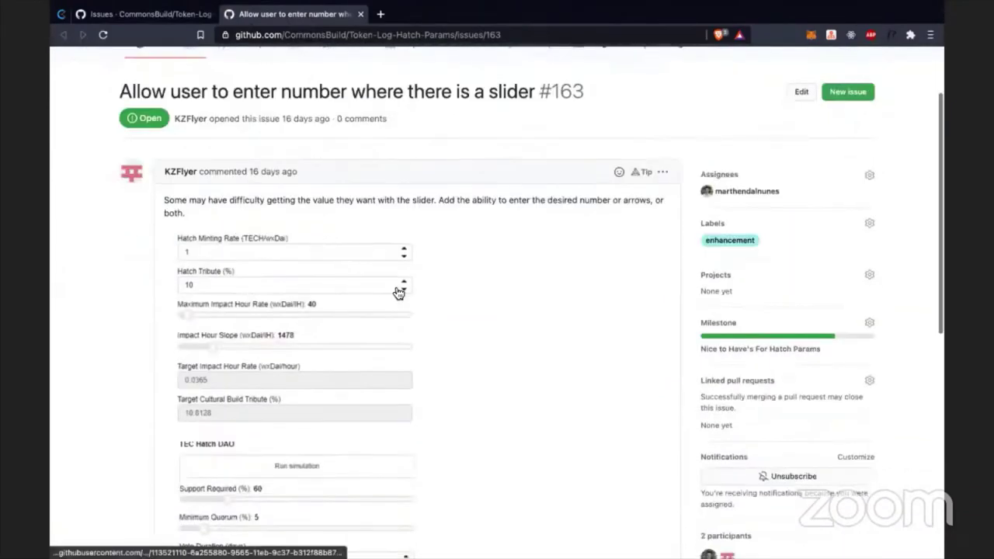
{"action": "scroll", "coordinate": [393, 292], "scroll_direction": "up", "scroll_amount": 8}
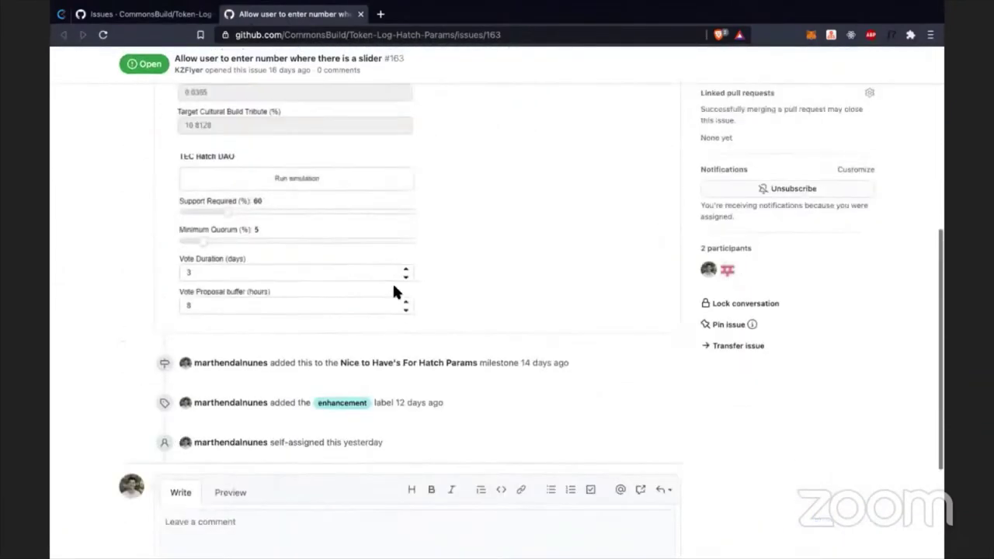
{"action": "scroll", "coordinate": [399, 294], "scroll_direction": "up", "scroll_amount": 1}
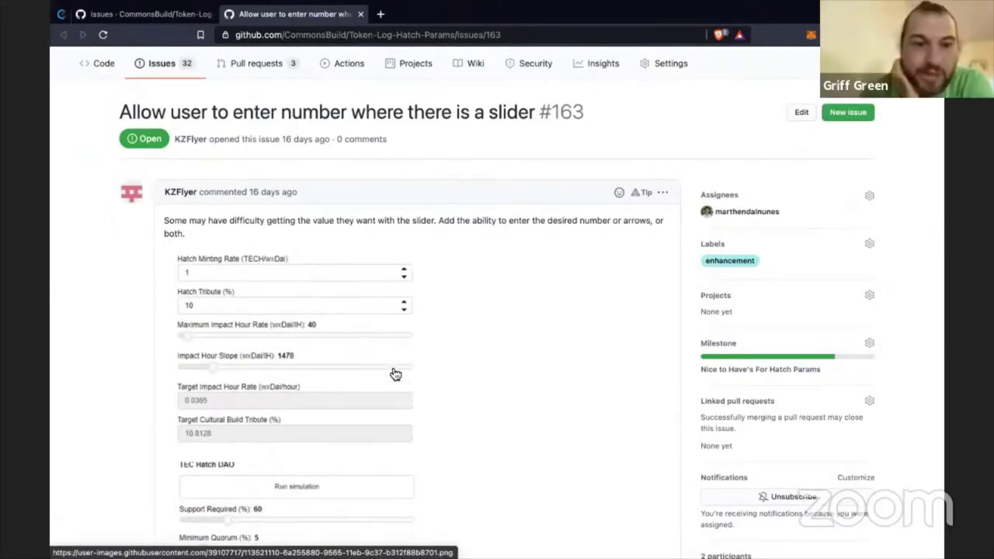
Post the comment "Wait for the boundaries change" on issue #163 and close its tab to return to the issue list.
{"action": "scroll", "coordinate": [390, 372], "scroll_direction": "down", "scroll_amount": 10}
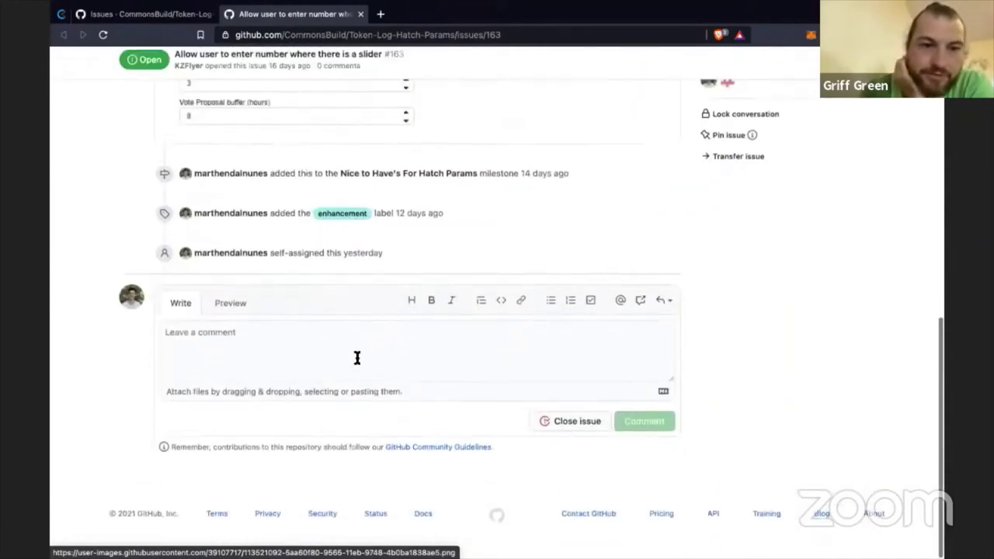
{"action": "left_click", "coordinate": [345, 347]}
{"action": "type", "text": "Wa"}
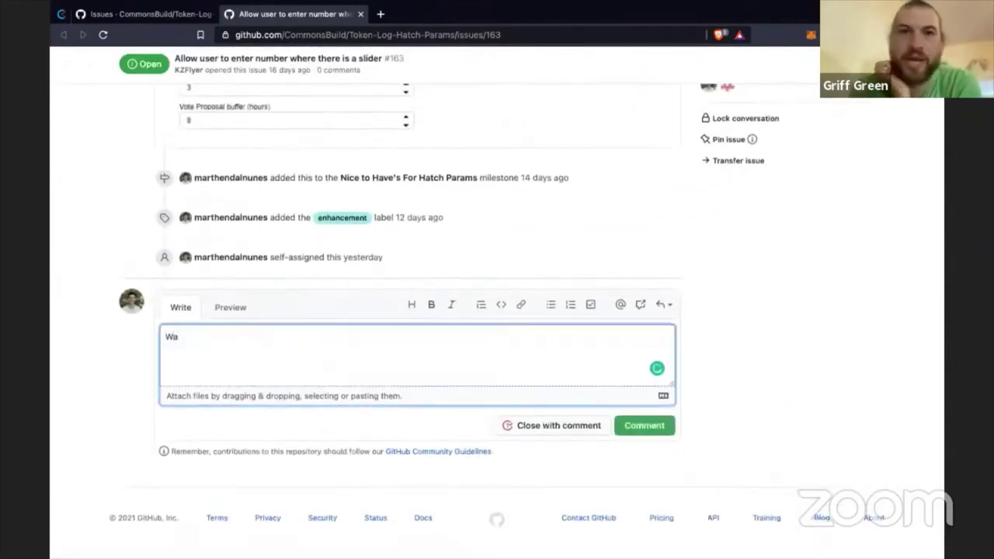
{"action": "type", "text": "it for the vo"}
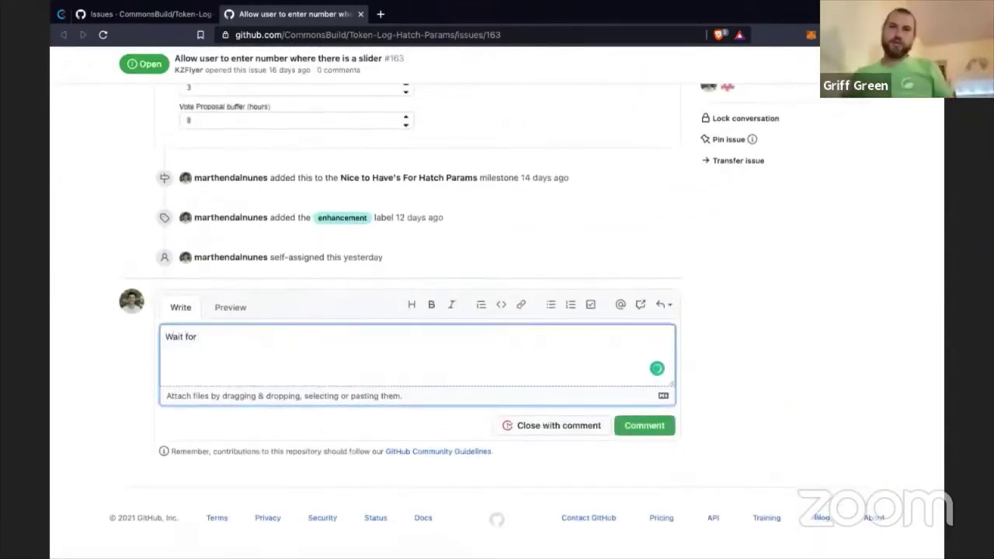
{"action": "key", "text": "BackSpace"}
{"action": "key", "text": "BackSpace"}
{"action": "type", "text": "bo"}
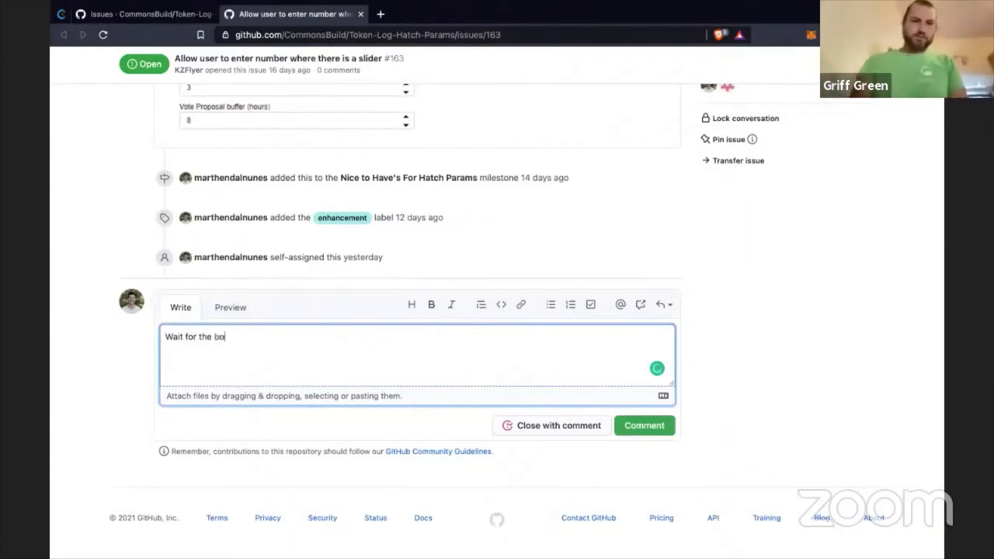
{"action": "type", "text": "undaries change"}
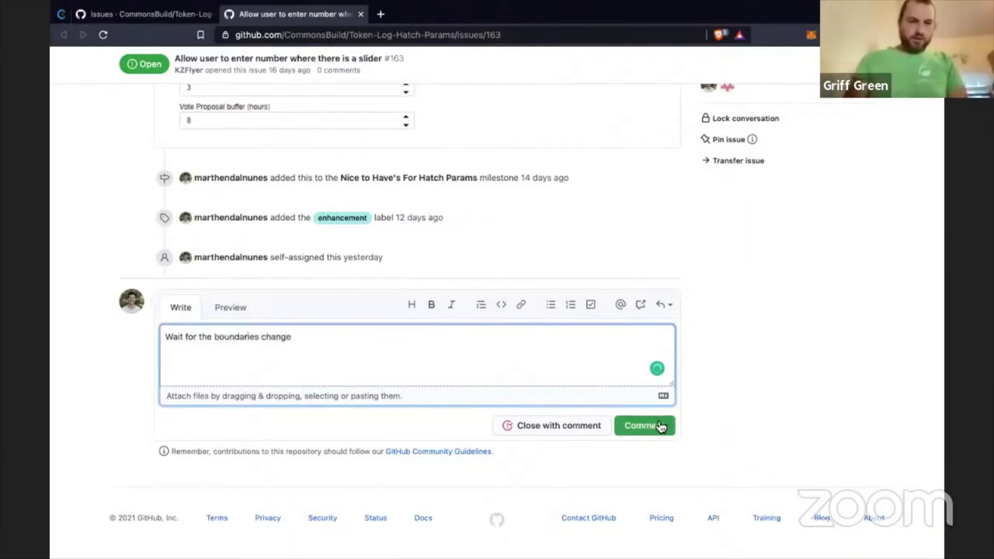
{"action": "left_click", "coordinate": [644, 425]}
{"action": "scroll", "coordinate": [596, 188], "scroll_direction": "up", "scroll_amount": 10}
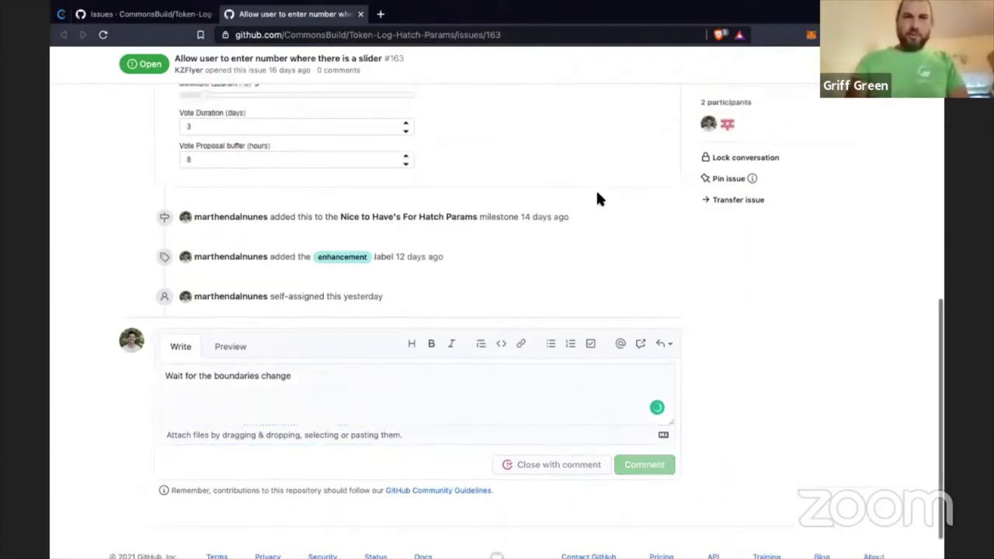
{"action": "left_click", "coordinate": [148, 14]}
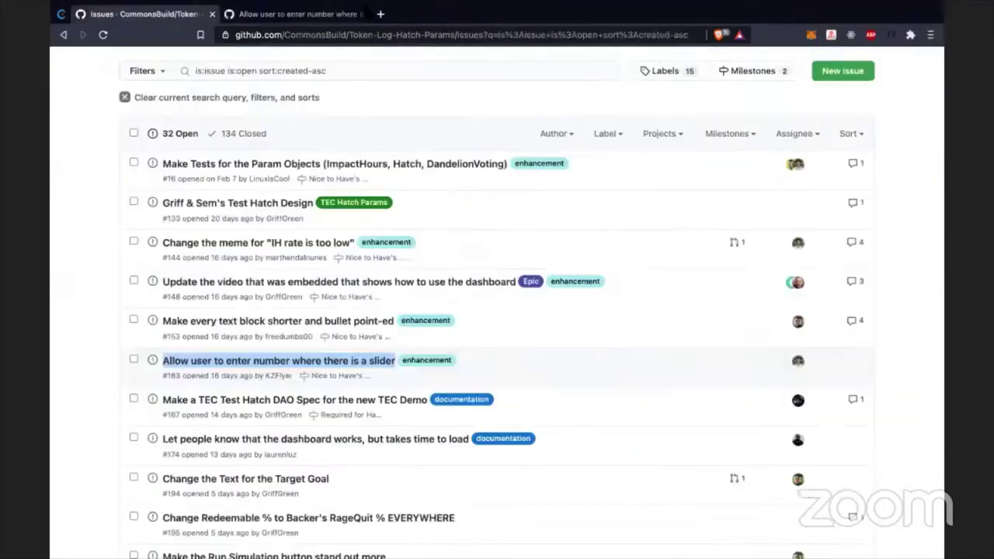
{"action": "left_click", "coordinate": [358, 14]}
Open issue #195, "Change Redeemable % to Backer's RageQuit % EVERYWHERE", in a new tab and close it again.
{"action": "scroll", "coordinate": [339, 279], "scroll_direction": "down", "scroll_amount": 2}
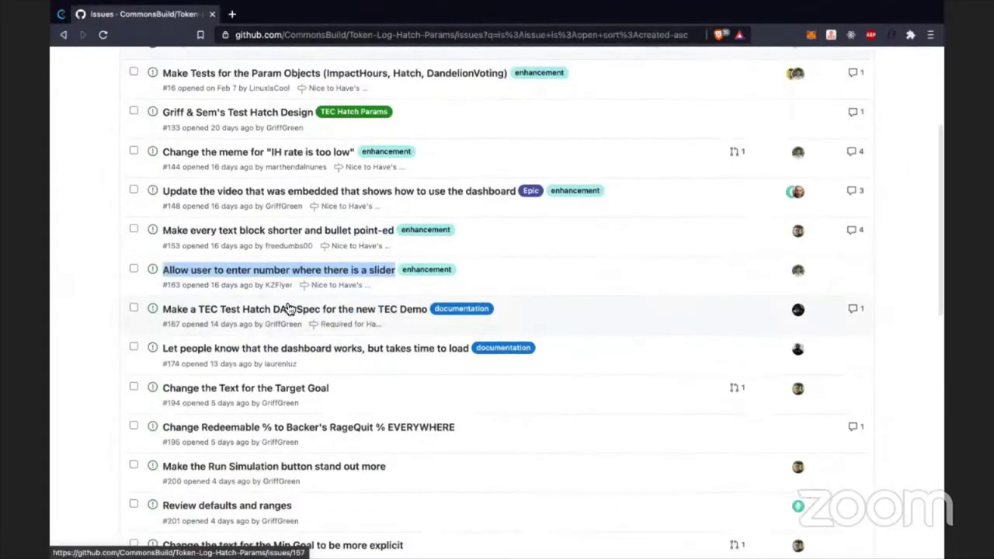
{"action": "scroll", "coordinate": [279, 342], "scroll_direction": "down", "scroll_amount": 1}
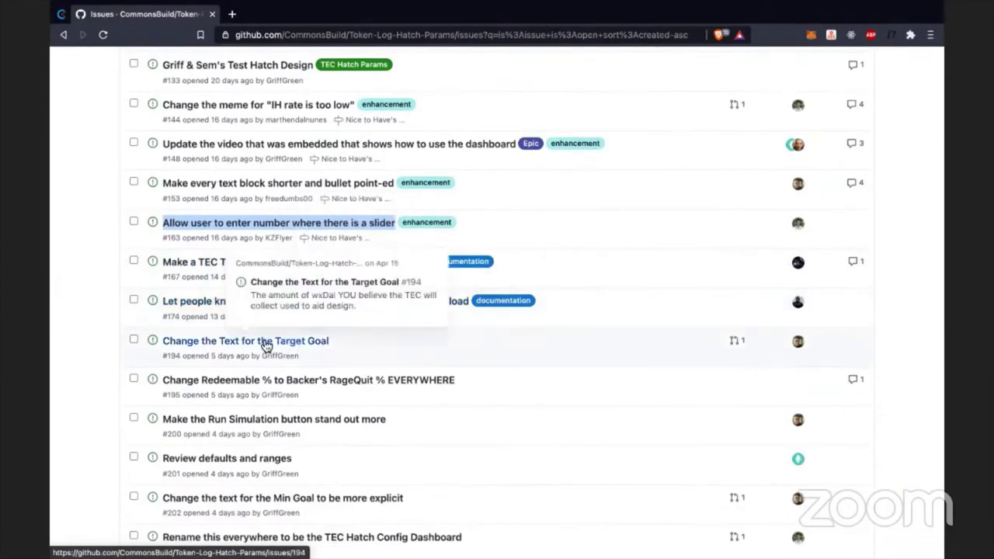
{"action": "scroll", "coordinate": [264, 344], "scroll_direction": "down", "scroll_amount": 2}
{"action": "right_click", "coordinate": [260, 304]}
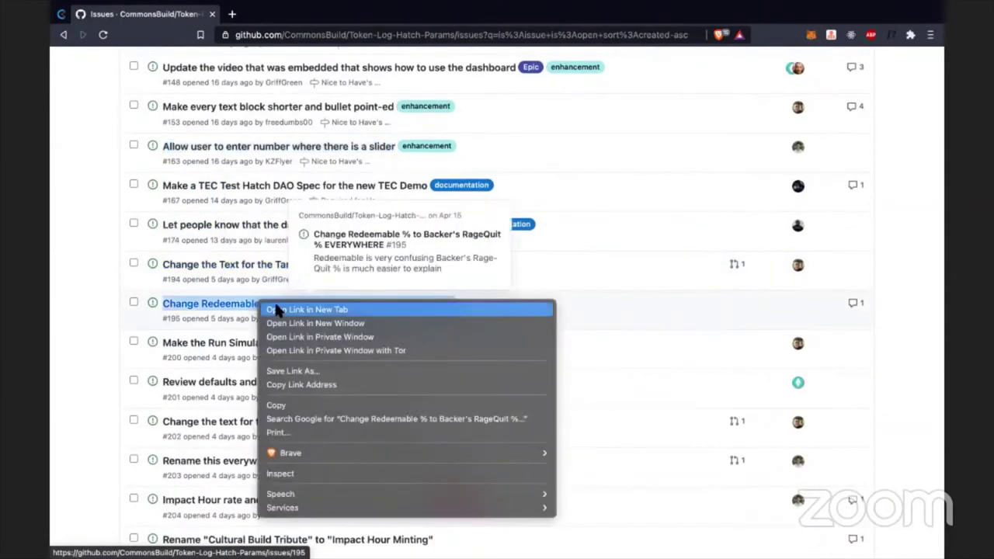
{"action": "left_click", "coordinate": [276, 310]}
{"action": "left_click", "coordinate": [310, 15]}
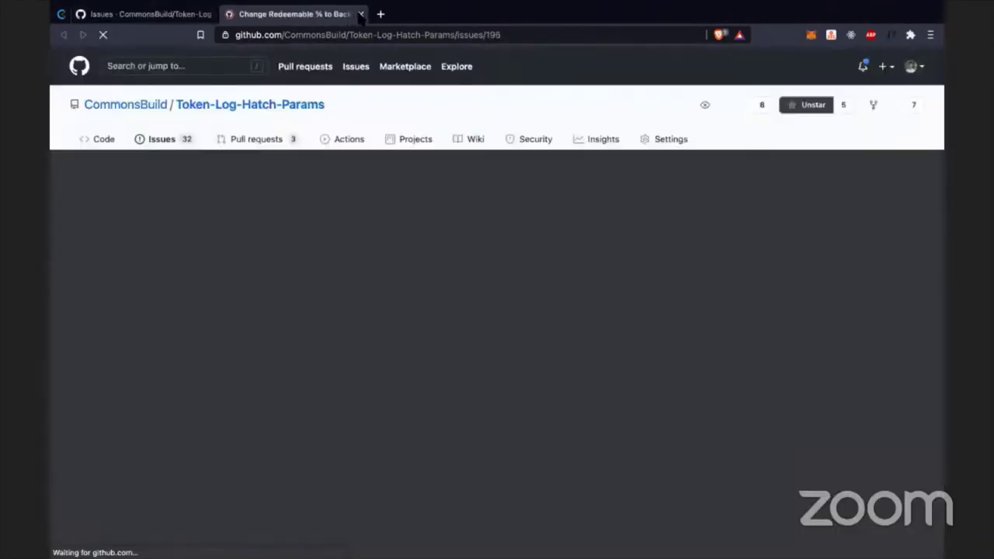
{"action": "key", "text": "ctrl+w"}
{"action": "scroll", "coordinate": [338, 268], "scroll_direction": "down", "scroll_amount": 1}
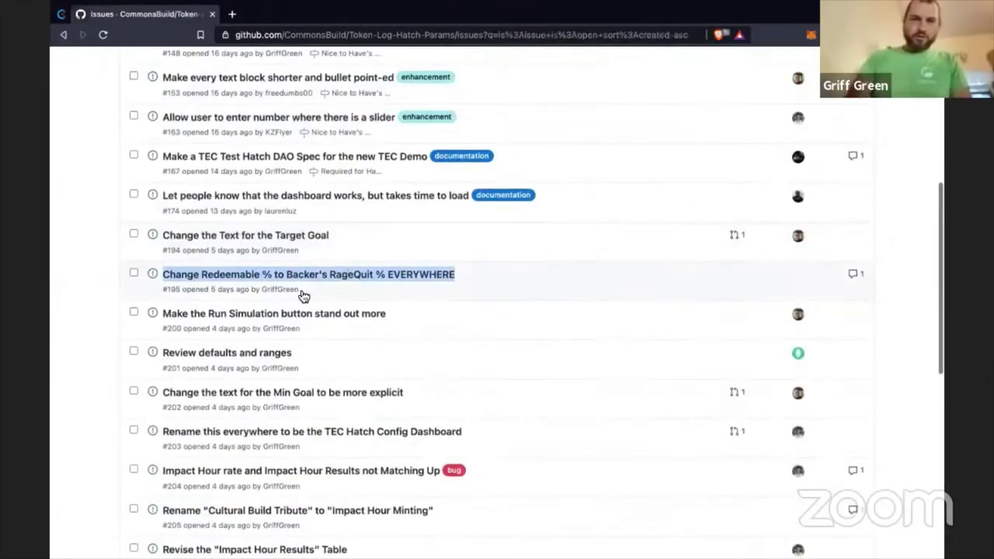
{"action": "right_click", "coordinate": [286, 316]}
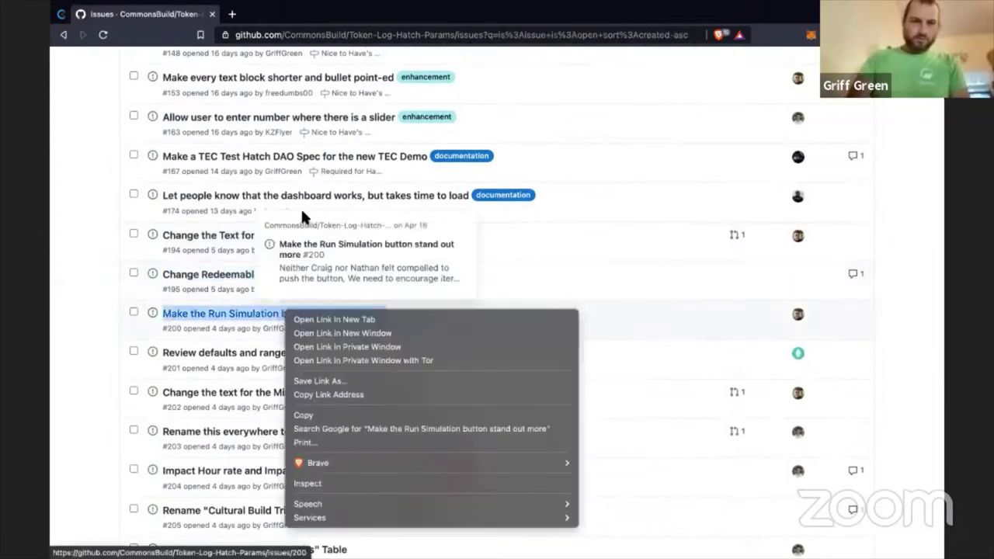
{"action": "left_click", "coordinate": [80, 227]}
Review issue #204, "Impact Hour rate and Impact Hour Results not Matching Up", in a new tab and return to the issue list.
{"action": "scroll", "coordinate": [122, 288], "scroll_direction": "down", "scroll_amount": 2}
{"action": "mouse_move", "coordinate": [190, 289]}
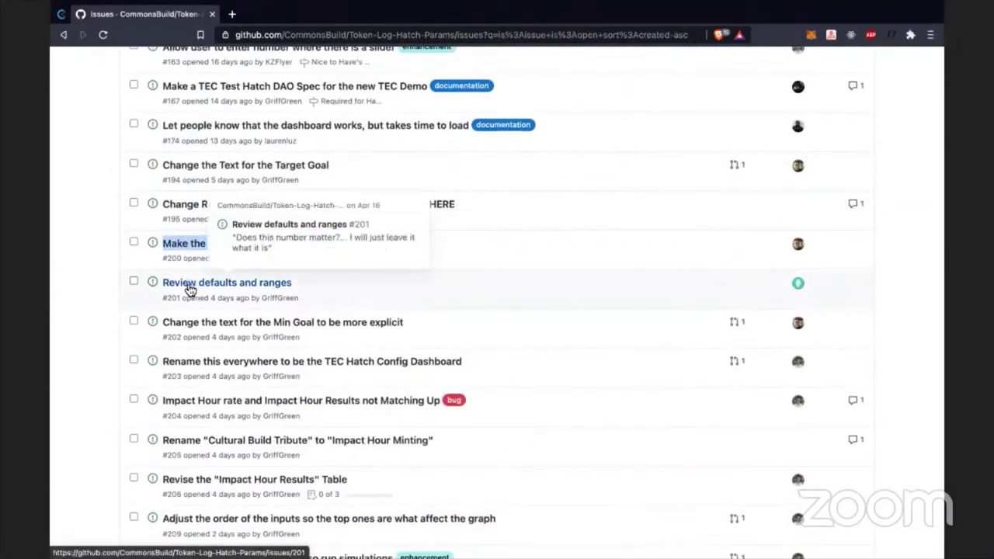
{"action": "scroll", "coordinate": [218, 287], "scroll_direction": "down", "scroll_amount": 1}
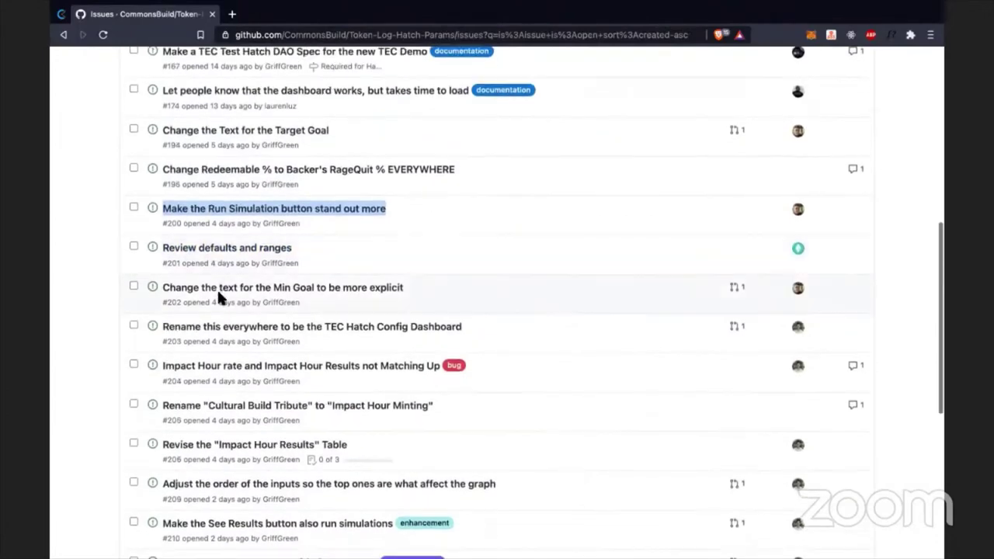
{"action": "scroll", "coordinate": [206, 338], "scroll_direction": "down", "scroll_amount": 2}
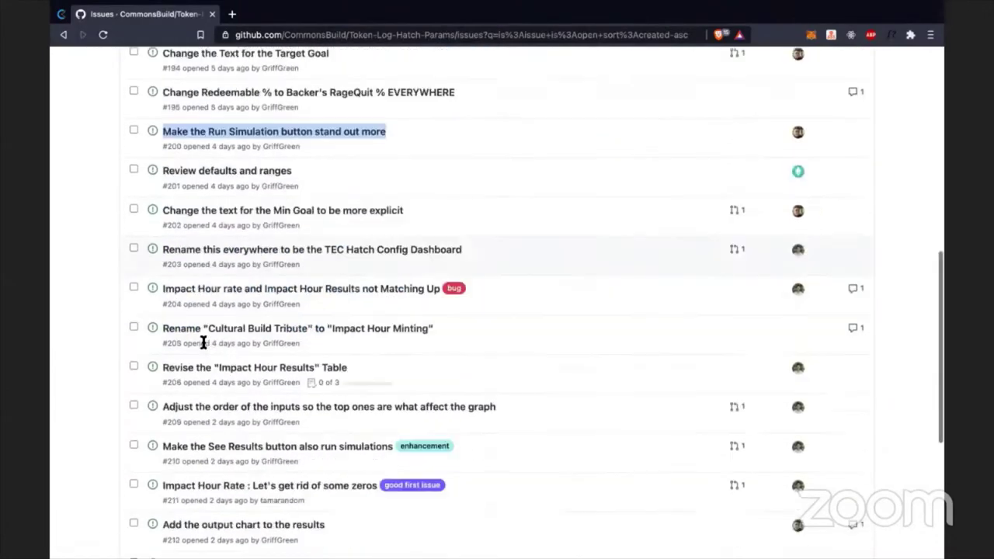
{"action": "right_click", "coordinate": [226, 295]}
{"action": "left_click", "coordinate": [249, 305]}
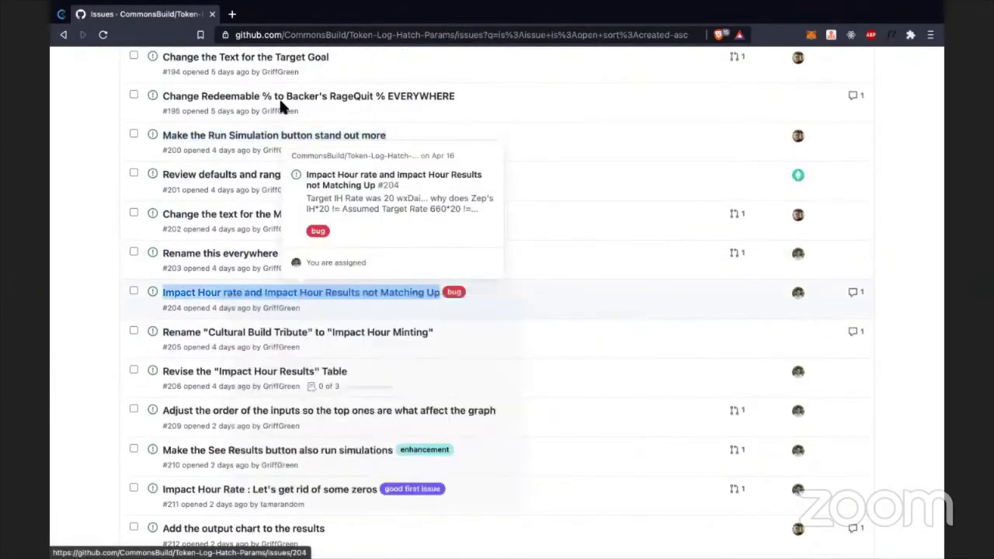
{"action": "left_click", "coordinate": [256, 14]}
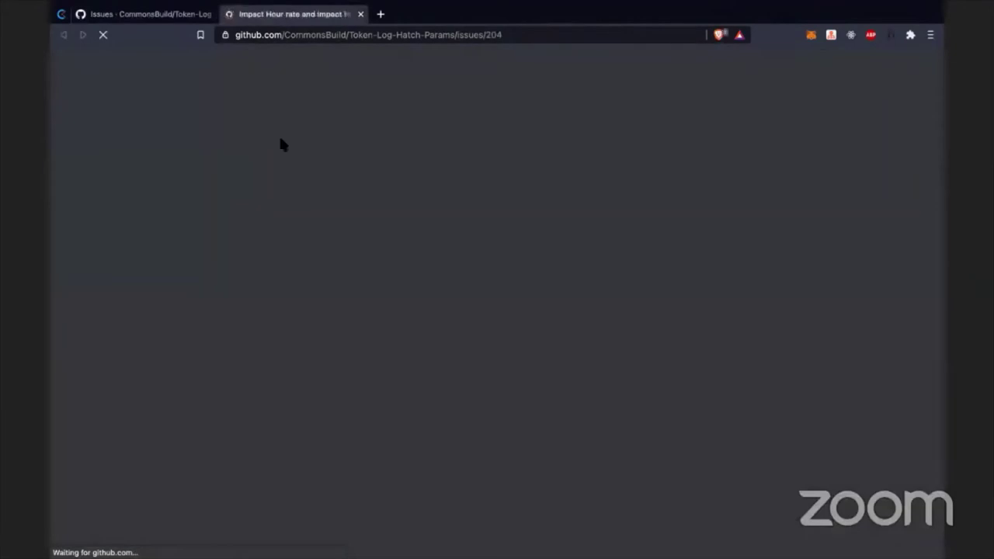
{"action": "scroll", "coordinate": [282, 148], "scroll_direction": "down", "scroll_amount": 10}
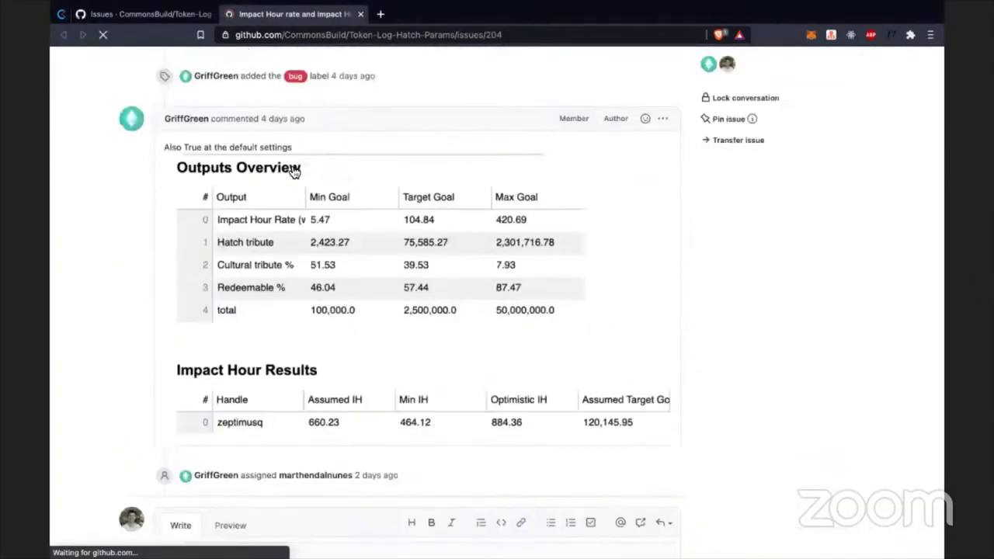
{"action": "scroll", "coordinate": [331, 72], "scroll_direction": "up", "scroll_amount": 1}
{"action": "left_click", "coordinate": [361, 14]}
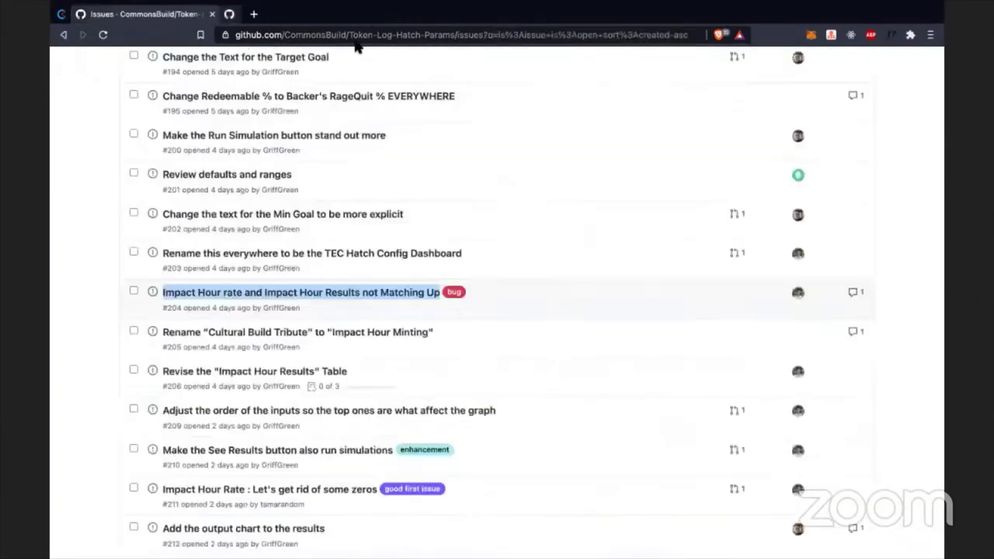
Open issue #205, "Rename "Cultural Build Tribute" to "Impact Hour Minting"", in a new tab, review its thread, and close the tab.
{"action": "scroll", "coordinate": [335, 284], "scroll_direction": "down", "scroll_amount": 2}
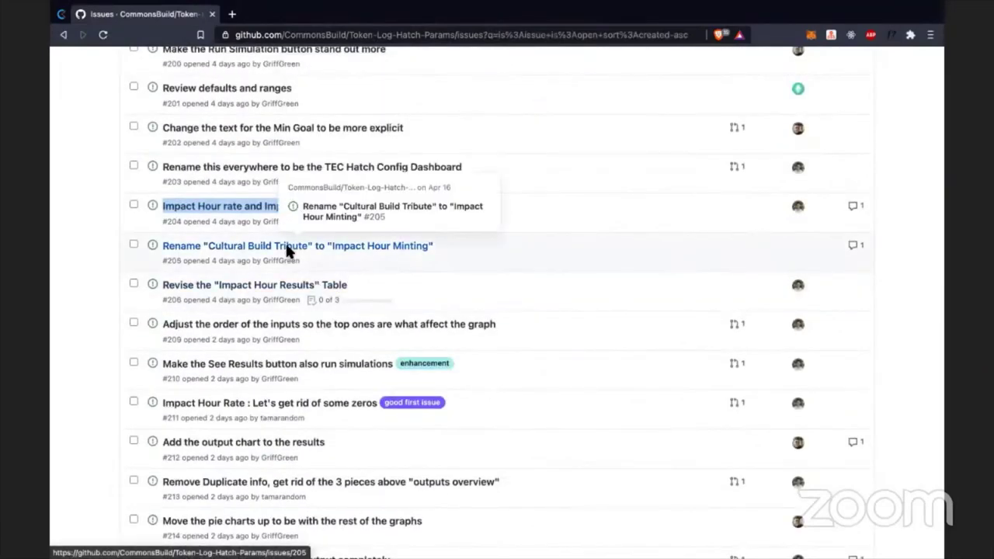
{"action": "right_click", "coordinate": [290, 250]}
{"action": "left_click", "coordinate": [294, 253]}
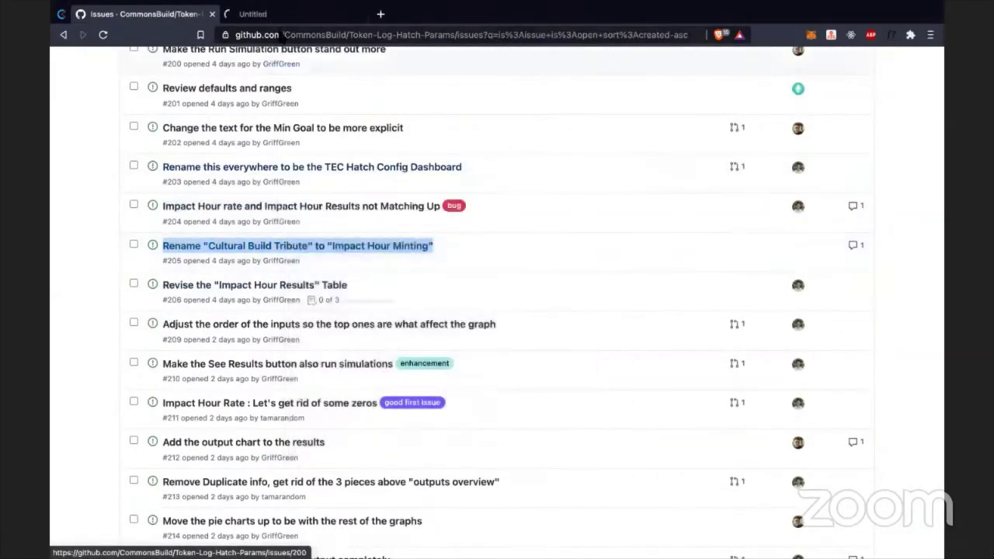
{"action": "left_click", "coordinate": [288, 17]}
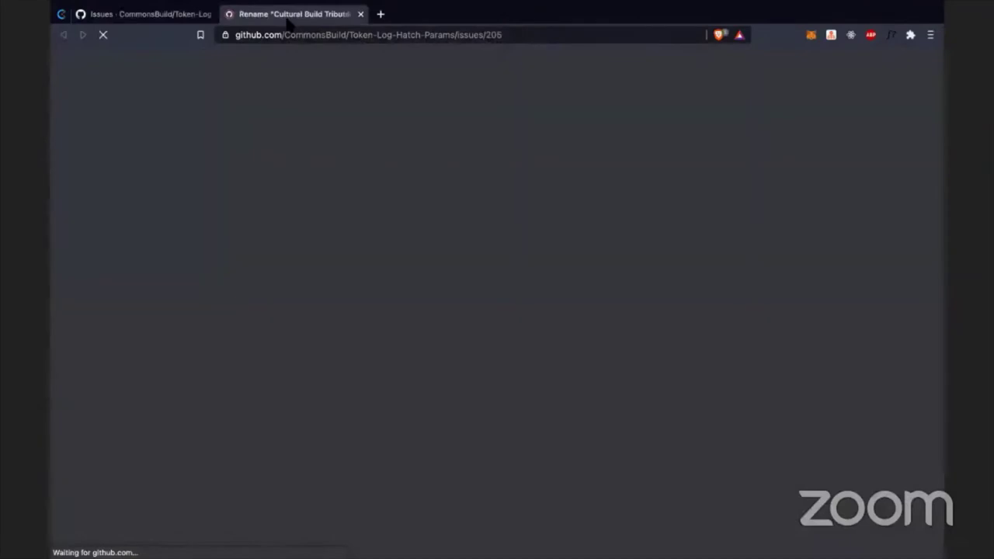
{"action": "scroll", "coordinate": [274, 230], "scroll_direction": "down", "scroll_amount": 2}
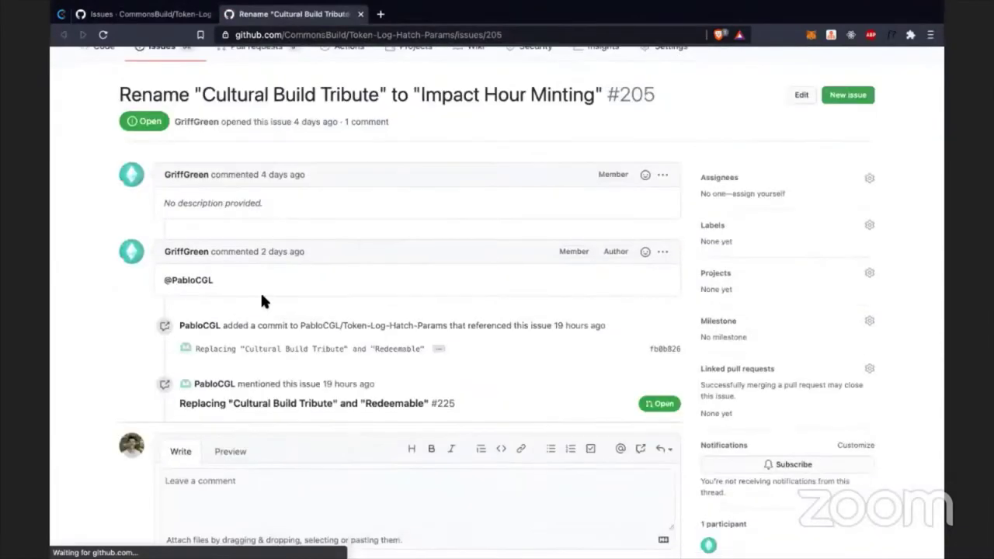
{"action": "scroll", "coordinate": [262, 301], "scroll_direction": "up", "scroll_amount": 1}
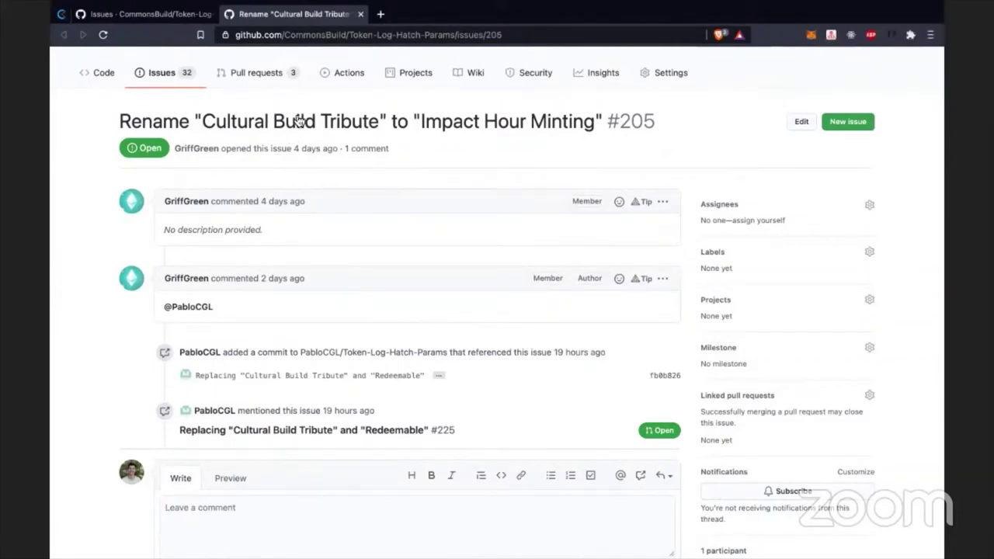
{"action": "left_click", "coordinate": [360, 14]}
Open issue #206, "Revise the "Impact Hour Results" Table", in a new tab and review its task checklist.
{"action": "left_click_drag", "start_coordinate": [244, 238], "coordinate": [224, 233]}
{"action": "right_click", "coordinate": [239, 238]}
{"action": "left_click", "coordinate": [260, 237]}
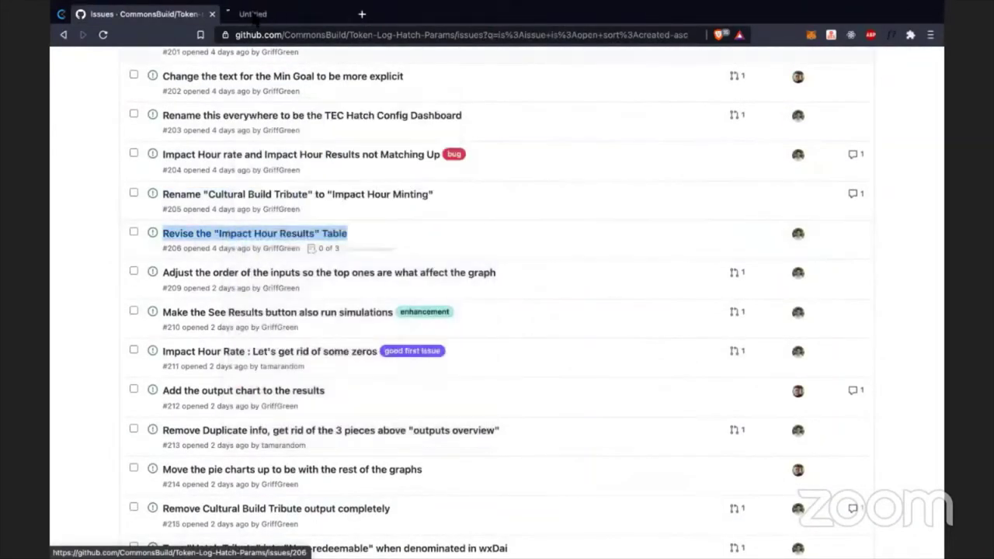
{"action": "left_click", "coordinate": [260, 14]}
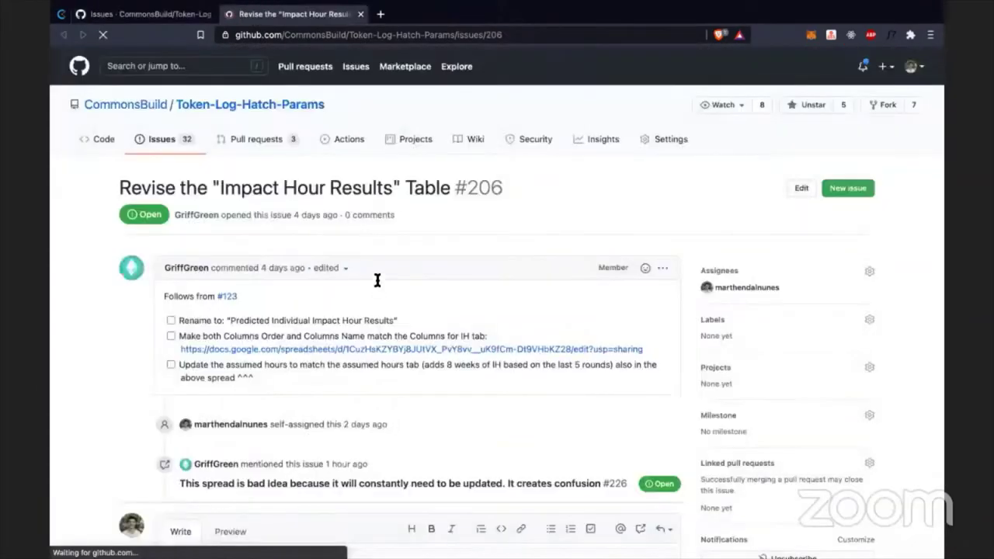
{"action": "scroll", "coordinate": [376, 274], "scroll_direction": "down", "scroll_amount": 3}
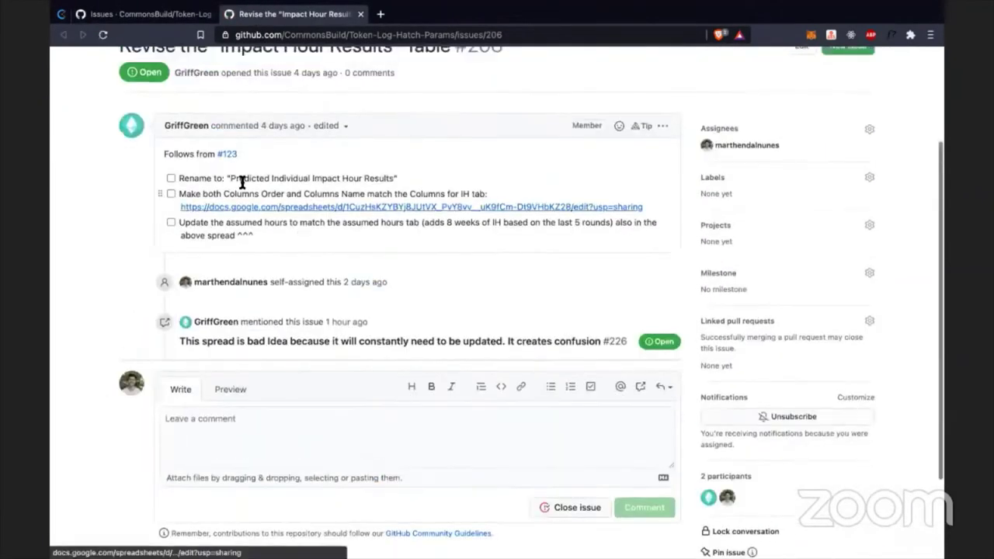
Open the spreadsheet linked in the issue's column-matching task in a new tab and view its table.
{"action": "right_click", "coordinate": [263, 208]}
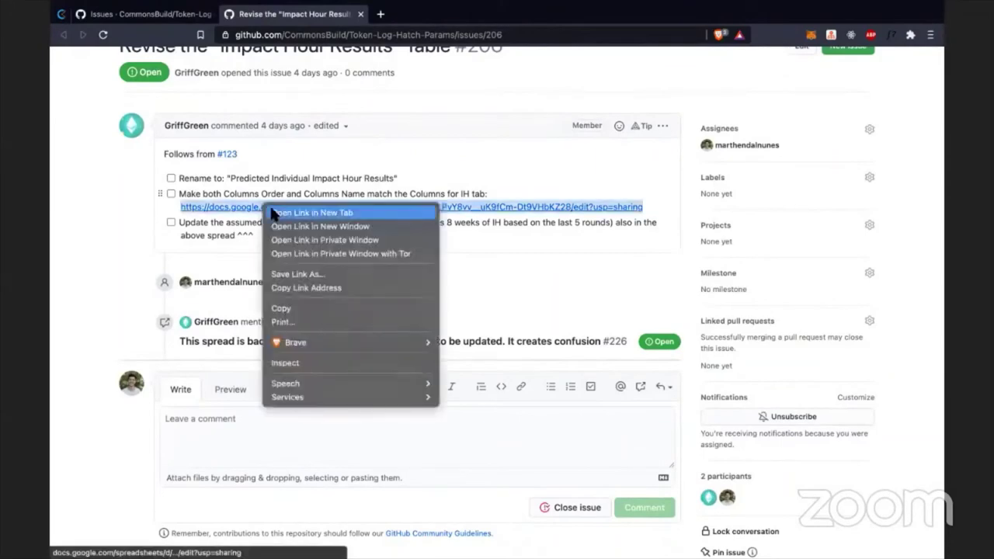
{"action": "left_click", "coordinate": [273, 212]}
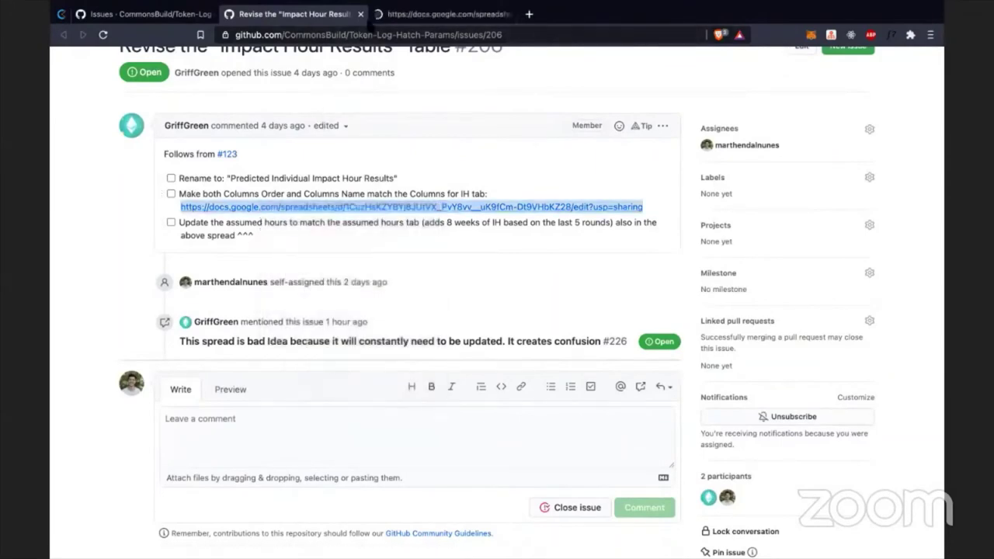
{"action": "left_click", "coordinate": [436, 14]}
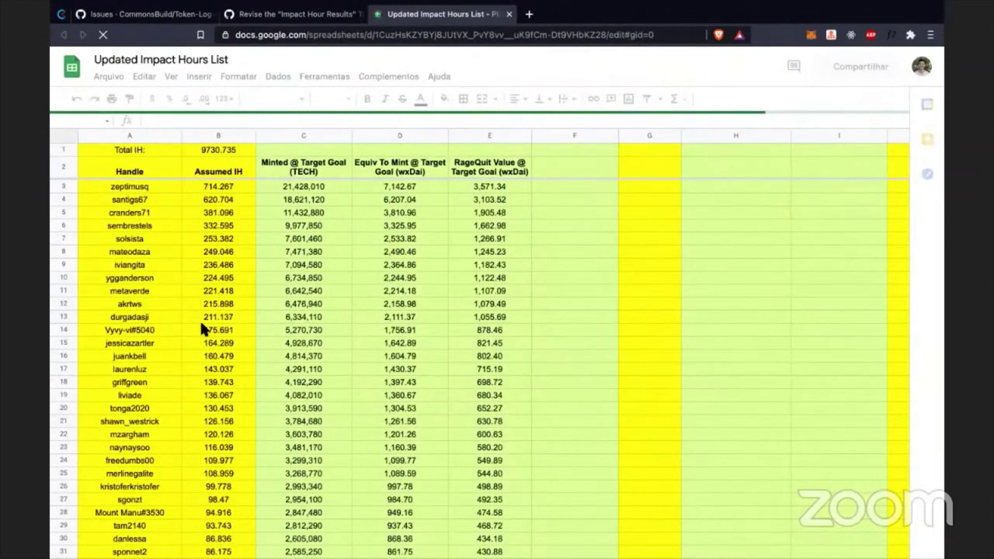
{"action": "scroll", "coordinate": [206, 311], "scroll_direction": "down", "scroll_amount": 1}
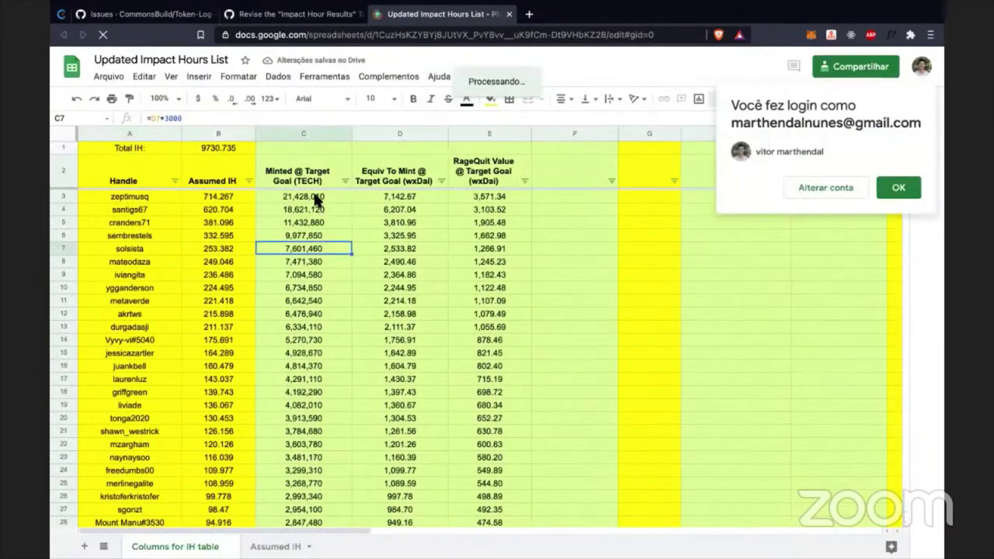
Inspect the row 3 cells of the Assumed IH, Minted, Equiv To Mint and RageQuit Value columns, dismissing the login notice.
{"action": "left_click", "coordinate": [305, 196]}
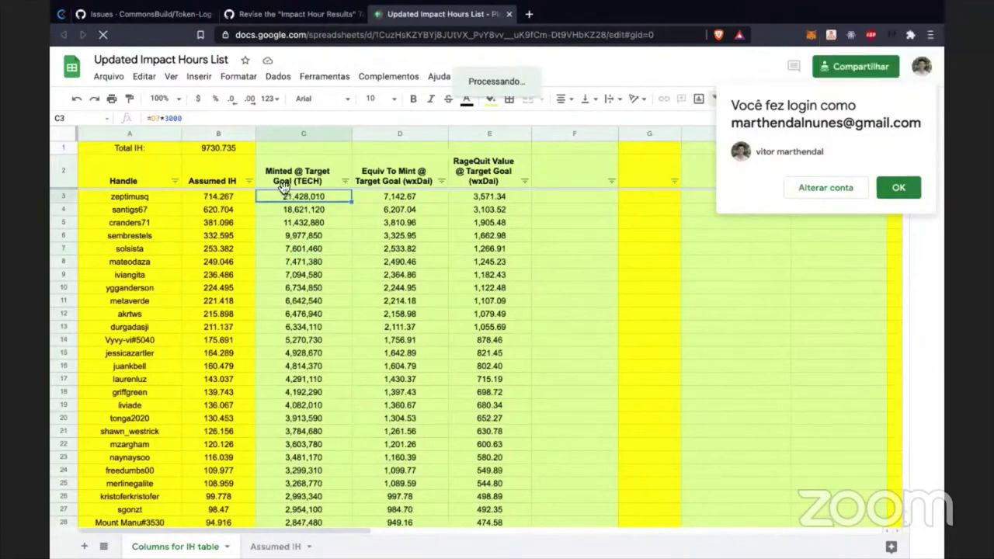
{"action": "left_click", "coordinate": [170, 118]}
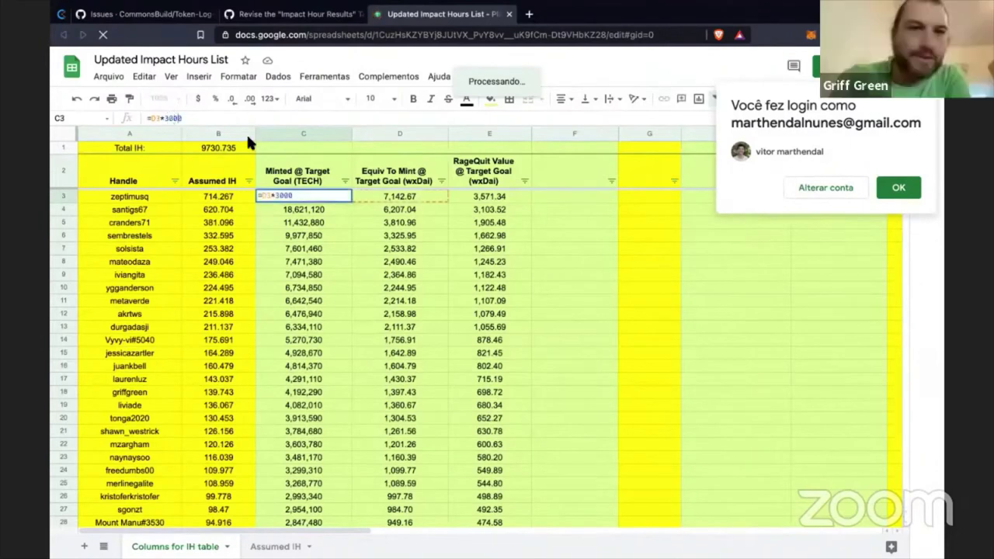
{"action": "left_click", "coordinate": [286, 170]}
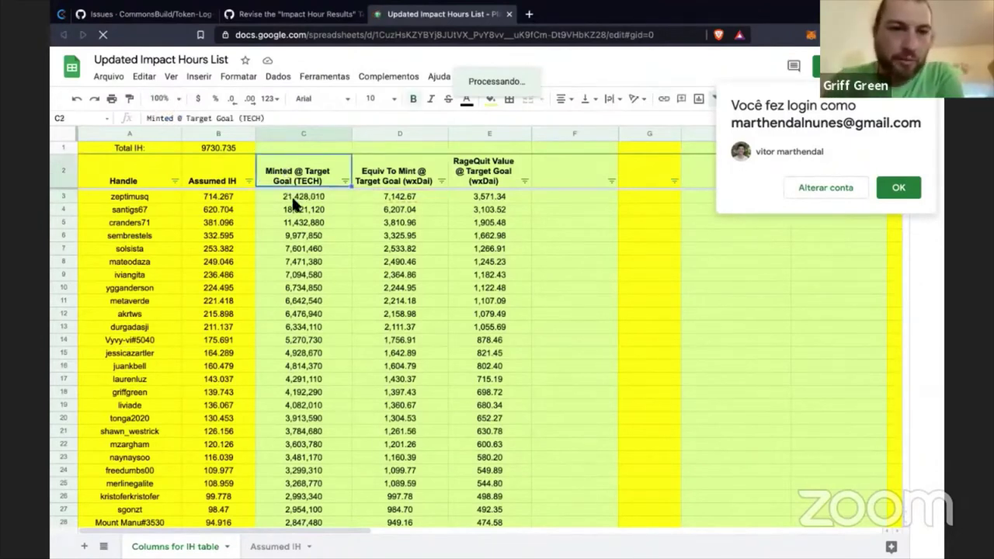
{"action": "left_click", "coordinate": [294, 199]}
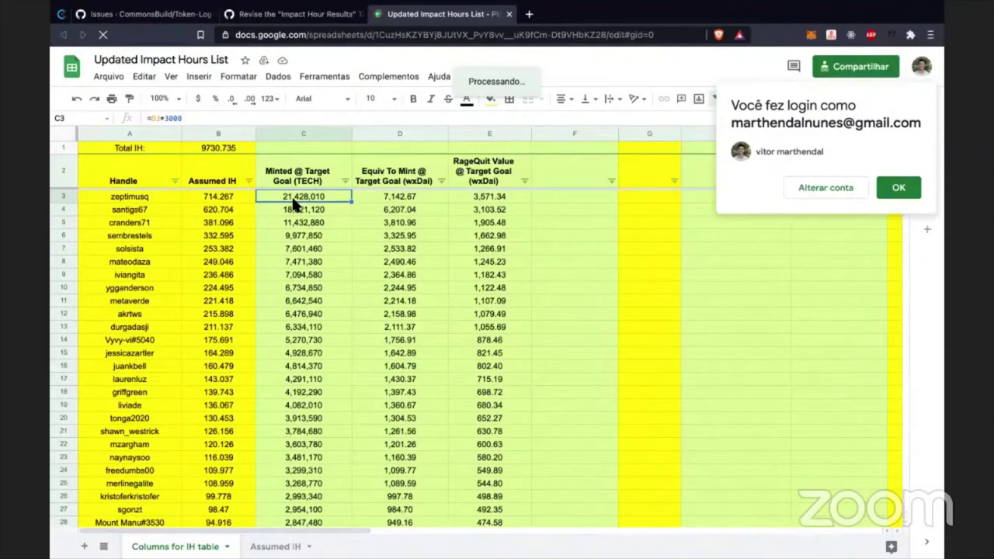
{"action": "left_click", "coordinate": [235, 196]}
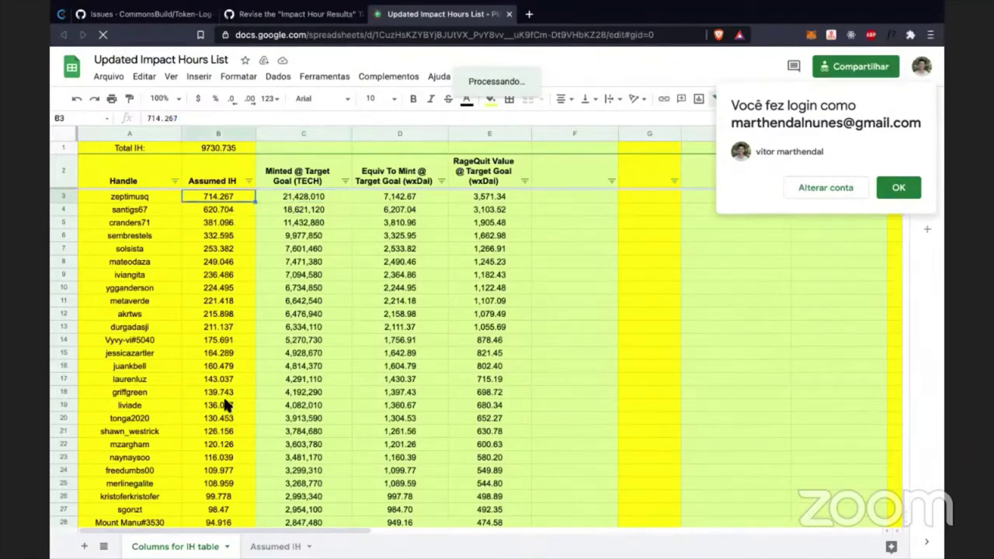
{"action": "left_click", "coordinate": [899, 186]}
{"action": "left_click", "coordinate": [290, 199]}
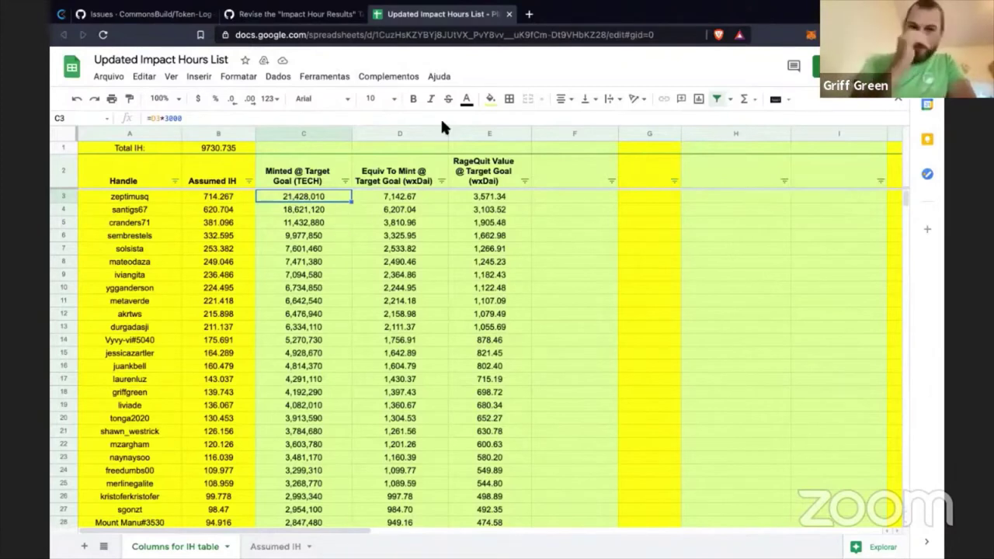
{"action": "left_click", "coordinate": [391, 201]}
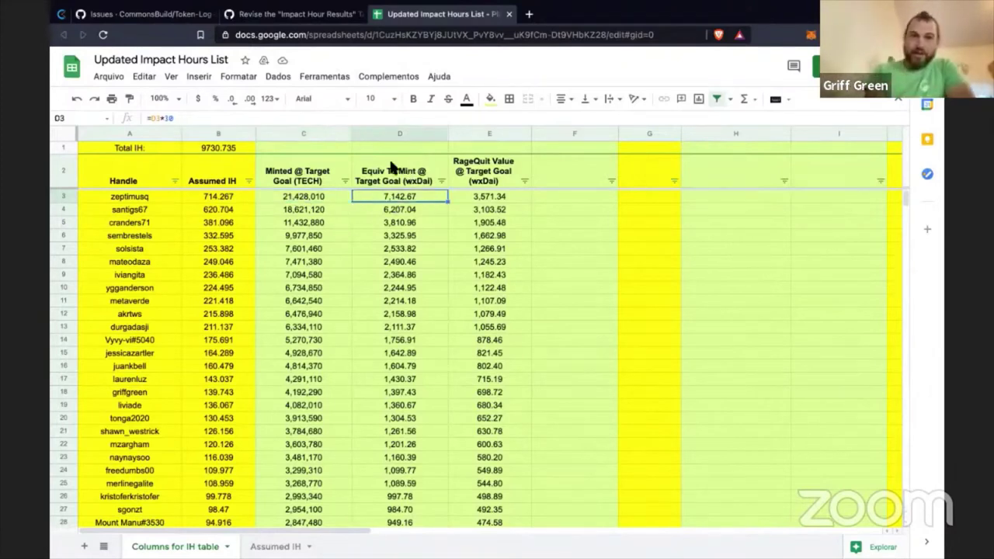
{"action": "left_click", "coordinate": [482, 201]}
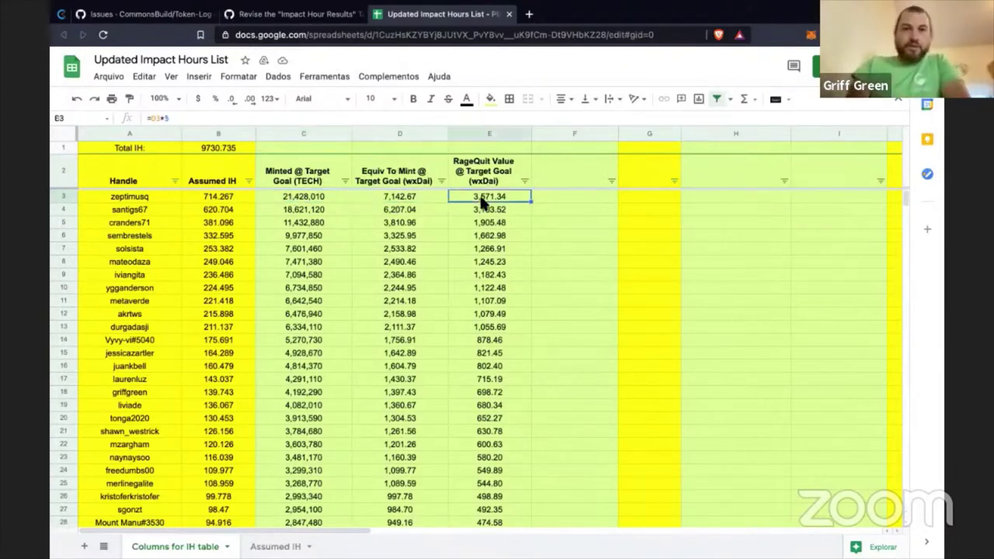
{"action": "left_click", "coordinate": [346, 199]}
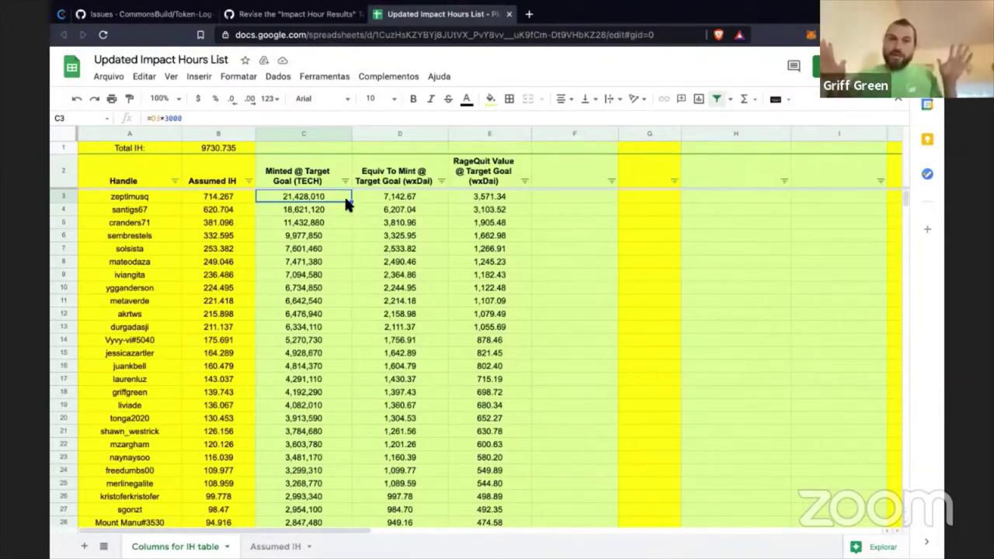
Return to the issue list and look through both pages of open issues, opening issue #204 in a new tab.
{"action": "left_click", "coordinate": [146, 23]}
{"action": "scroll", "coordinate": [243, 295], "scroll_direction": "down", "scroll_amount": 1}
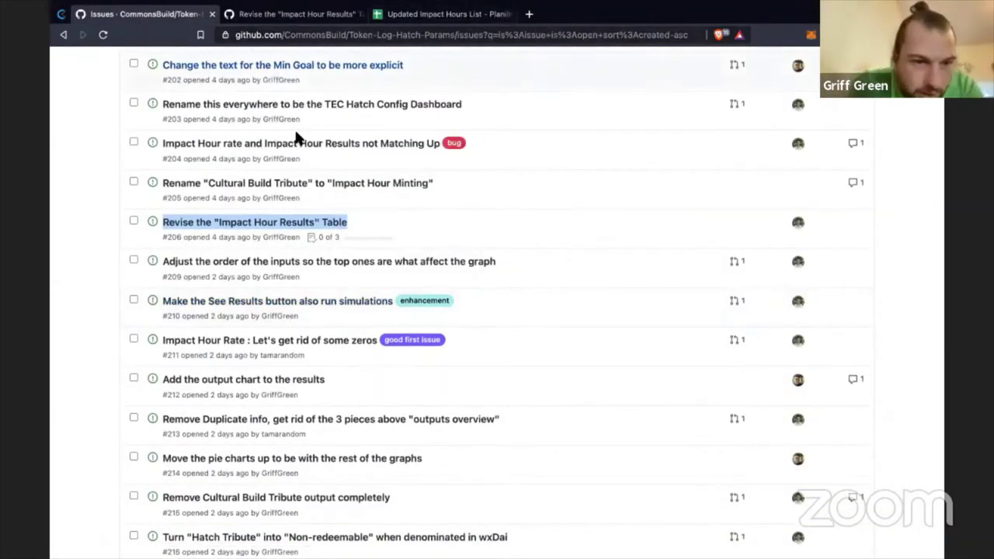
{"action": "scroll", "coordinate": [295, 132], "scroll_direction": "down", "scroll_amount": 2}
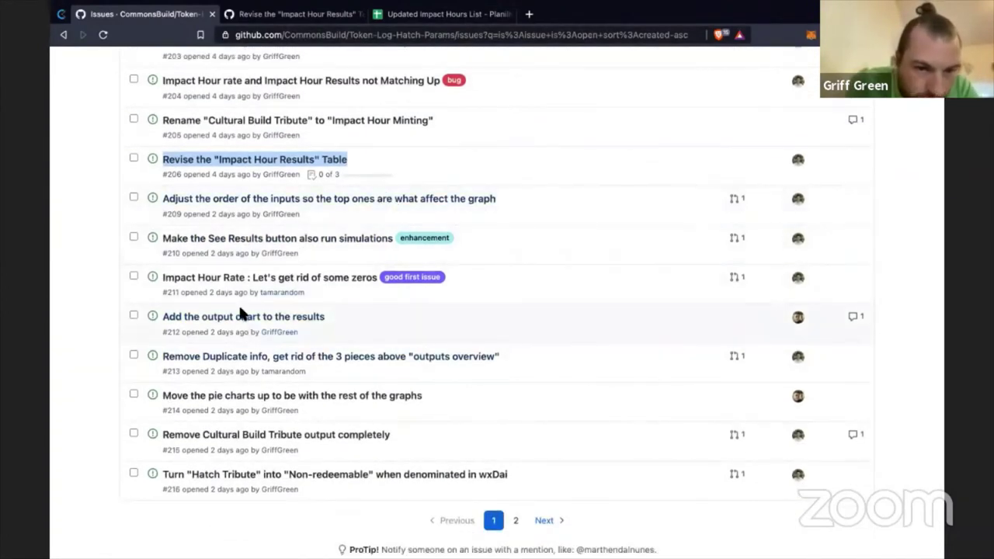
{"action": "mouse_move", "coordinate": [245, 320]}
{"action": "scroll", "coordinate": [246, 322], "scroll_direction": "down", "scroll_amount": 2}
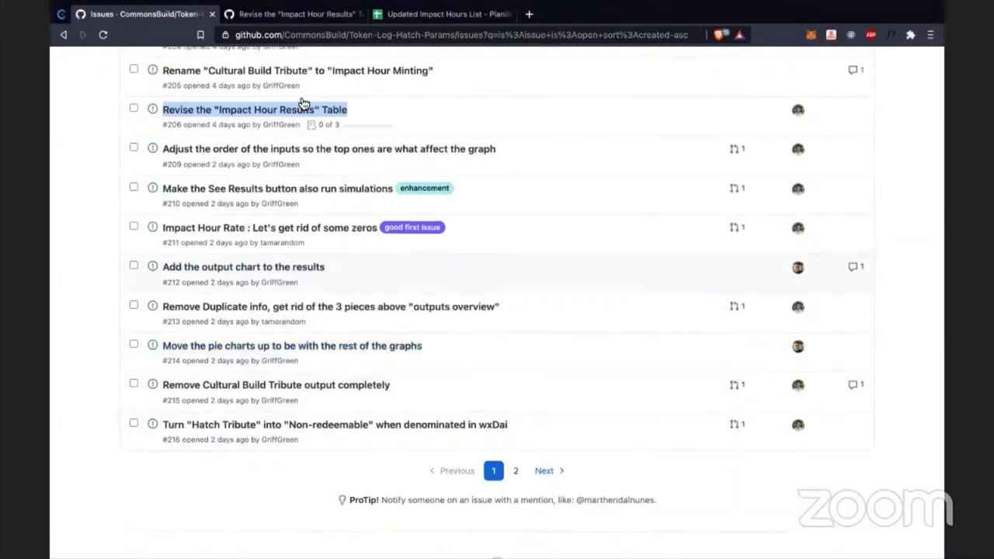
{"action": "scroll", "coordinate": [302, 102], "scroll_direction": "up", "scroll_amount": 5}
{"action": "scroll", "coordinate": [497, 311], "scroll_direction": "up", "scroll_amount": 5}
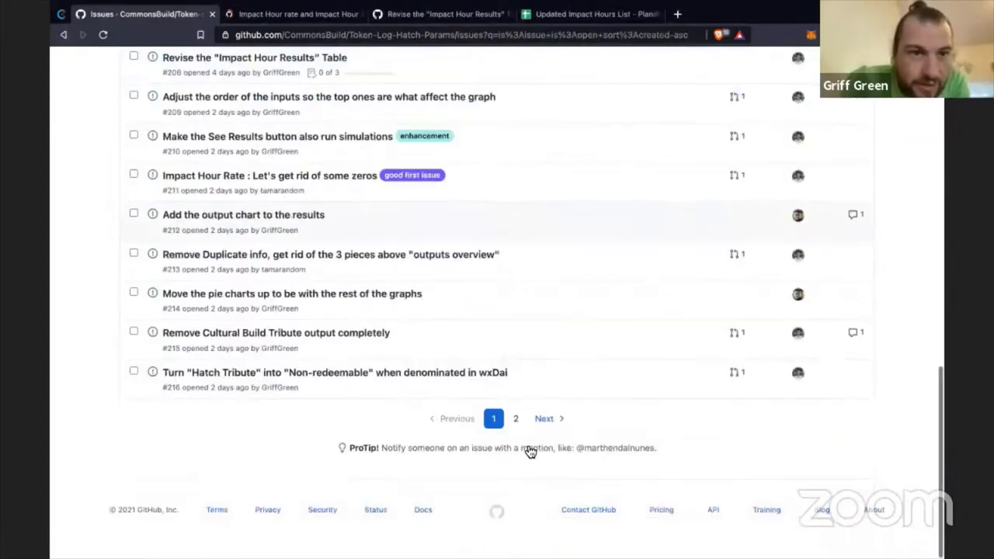
{"action": "left_click", "coordinate": [515, 419]}
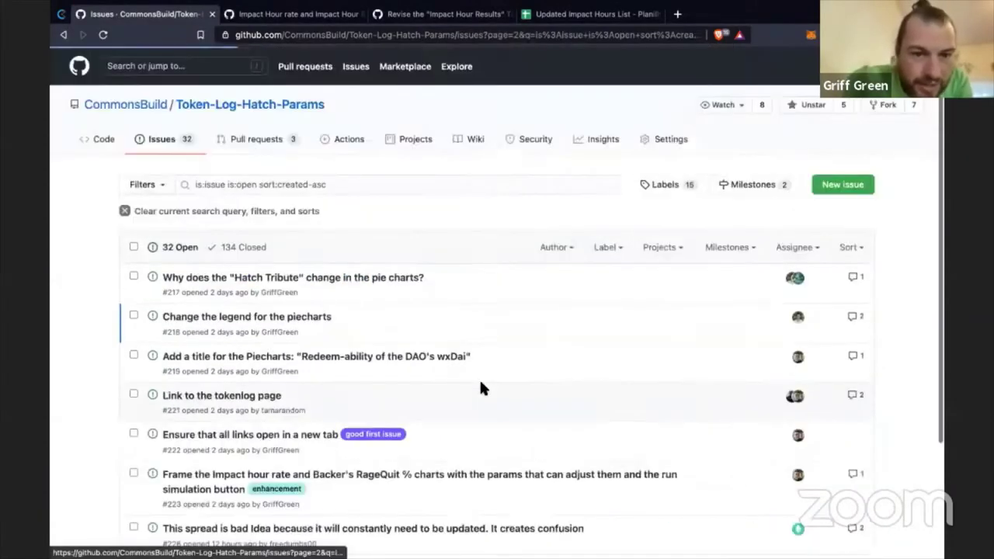
{"action": "scroll", "coordinate": [300, 143], "scroll_direction": "down", "scroll_amount": 2}
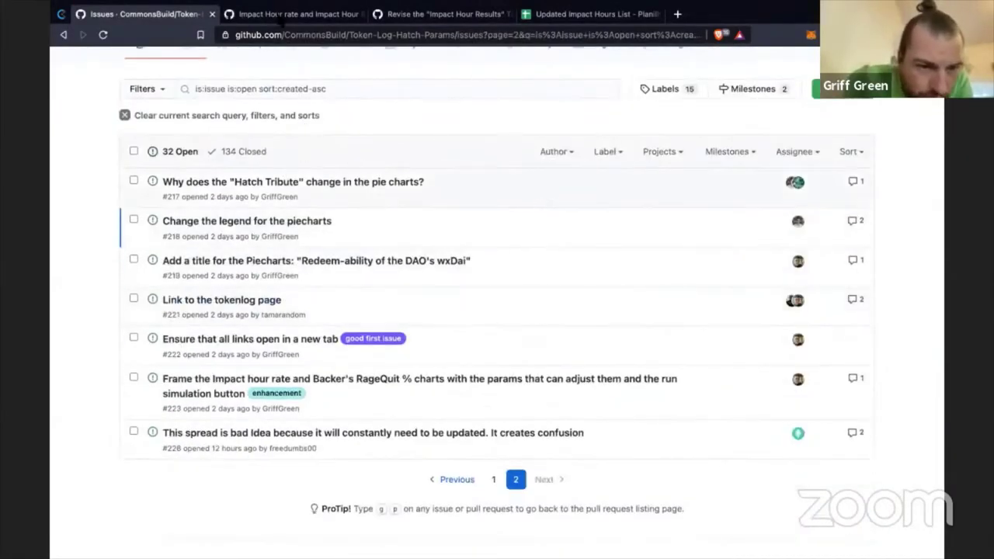
Review the Outputs Overview and Impact Hour Results tables in issue #204, "Impact Hour rate and Impact Hour Results not Matching Up".
{"action": "left_click", "coordinate": [280, 14]}
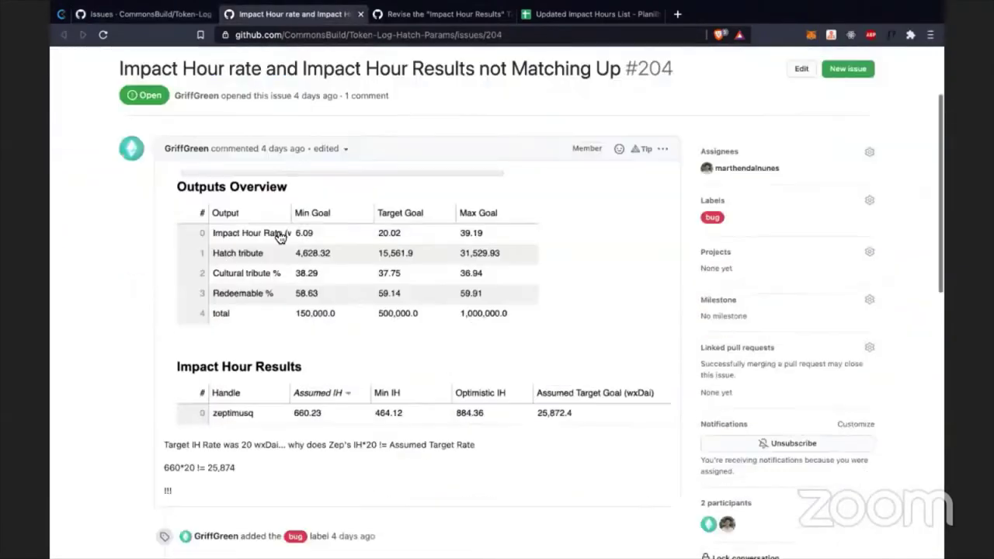
{"action": "scroll", "coordinate": [281, 237], "scroll_direction": "down", "scroll_amount": 5}
{"action": "scroll", "coordinate": [281, 237], "scroll_direction": "up", "scroll_amount": 4}
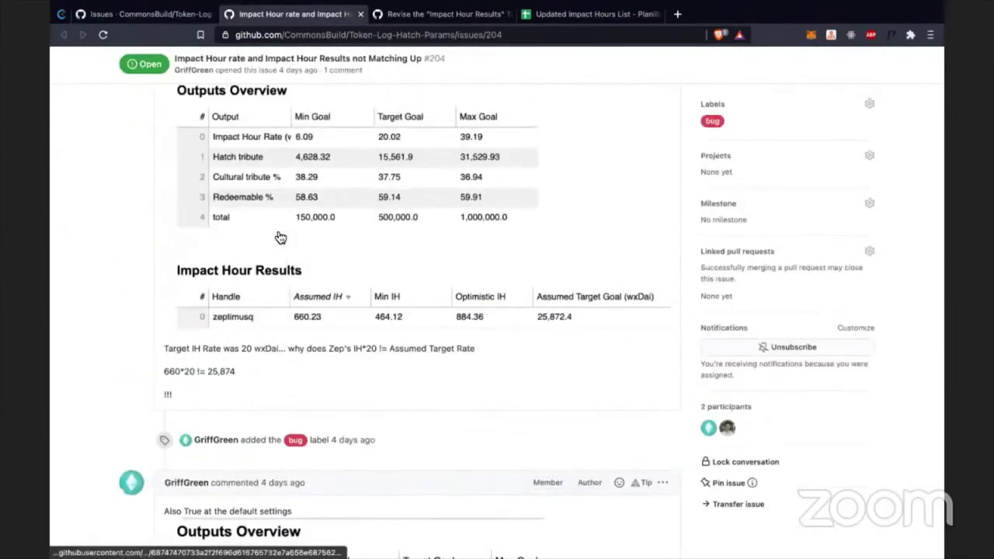
{"action": "scroll", "coordinate": [307, 300], "scroll_direction": "up", "scroll_amount": 1}
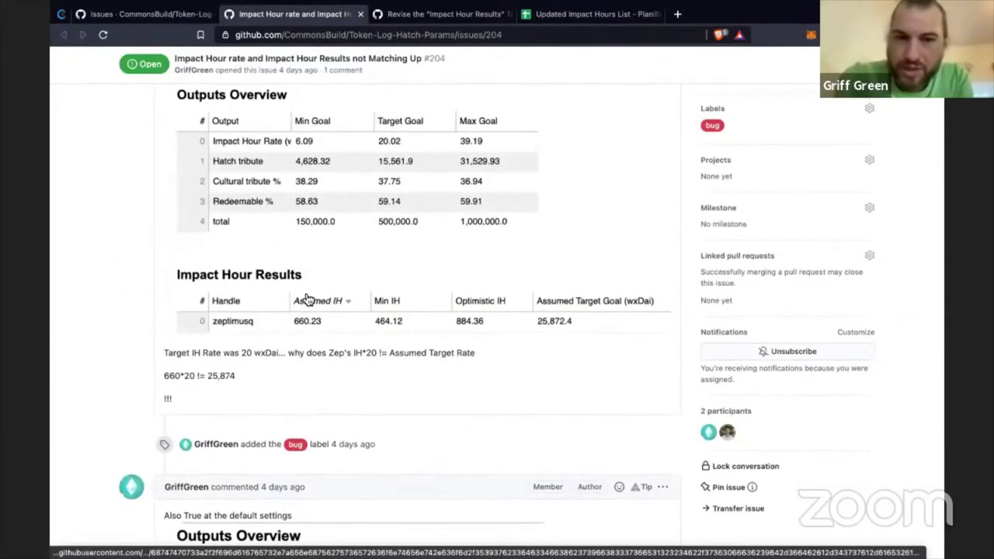
{"action": "scroll", "coordinate": [305, 297], "scroll_direction": "up", "scroll_amount": 1}
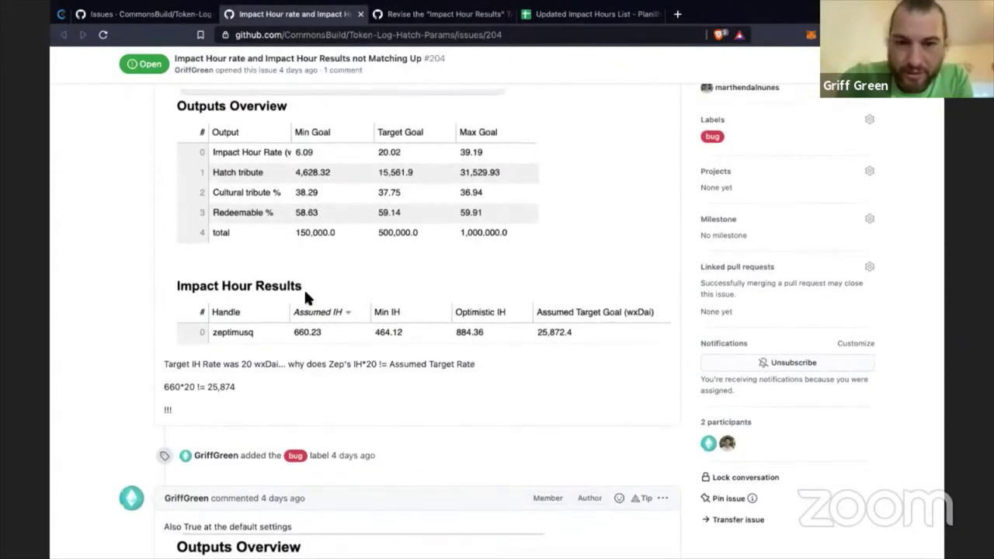